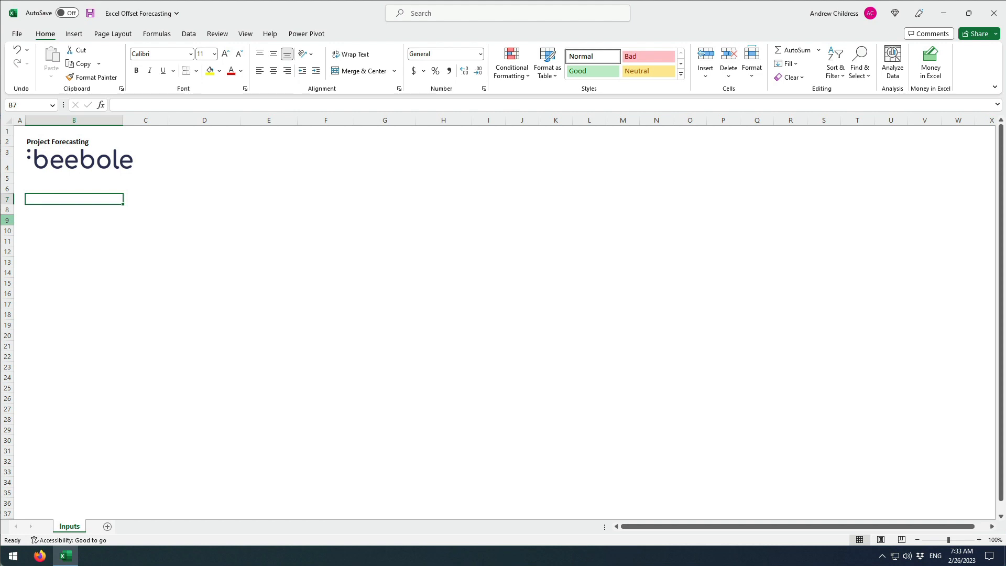
- Enter the row labels "Project starts", "Build time" and "Total project investment" in cells B7 to B9
text(Project )
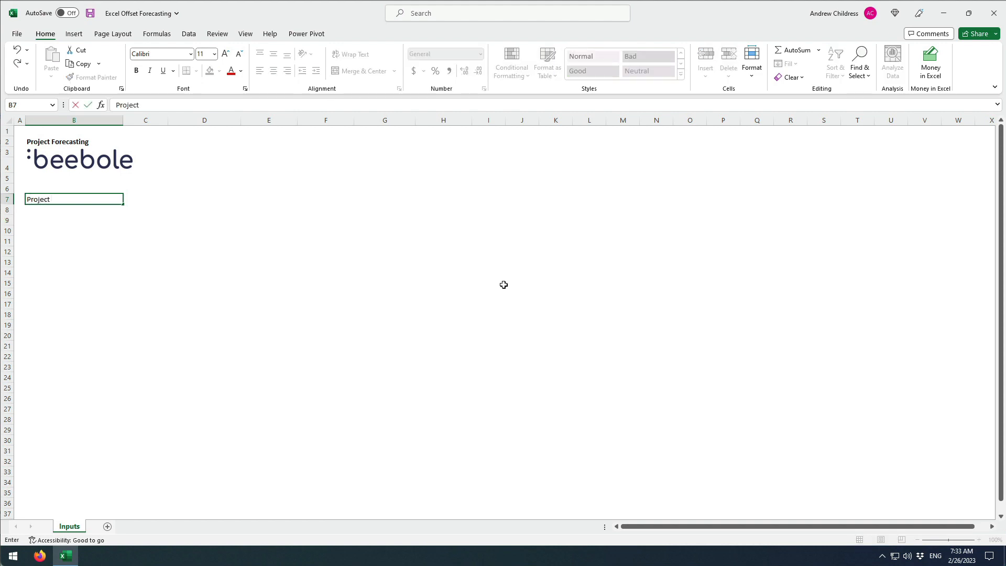
text(starts)
key(Return)
text(B)
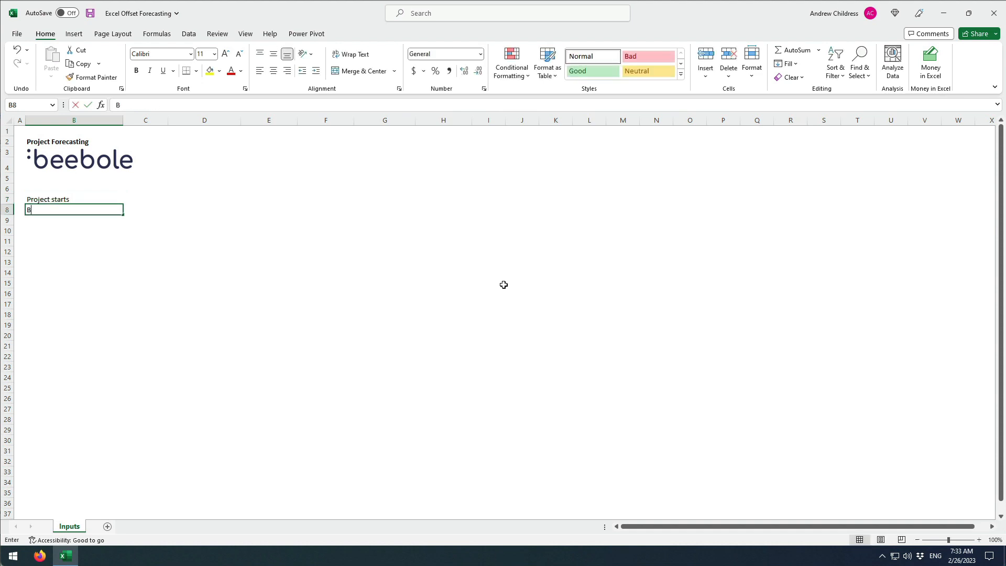
text(uild time)
key(Return)
text(Total p)
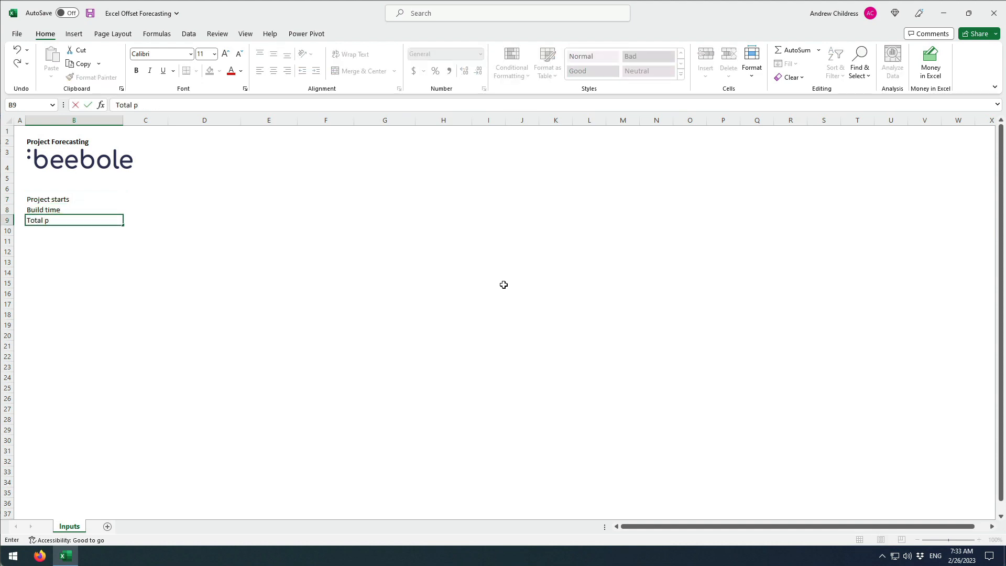
text(roject investment)
key(Return)
- Add the row labels "Customers added per month" and "Monthly customer revenue" in cells B10 and B11
text(Customers a)
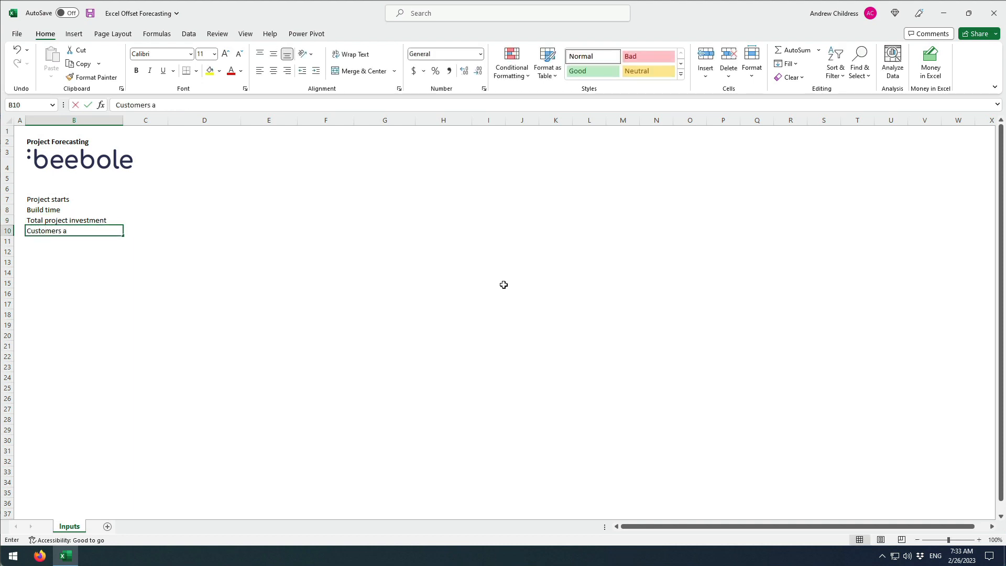
text(dded per month)
key(Return)
text(Monthly custome)
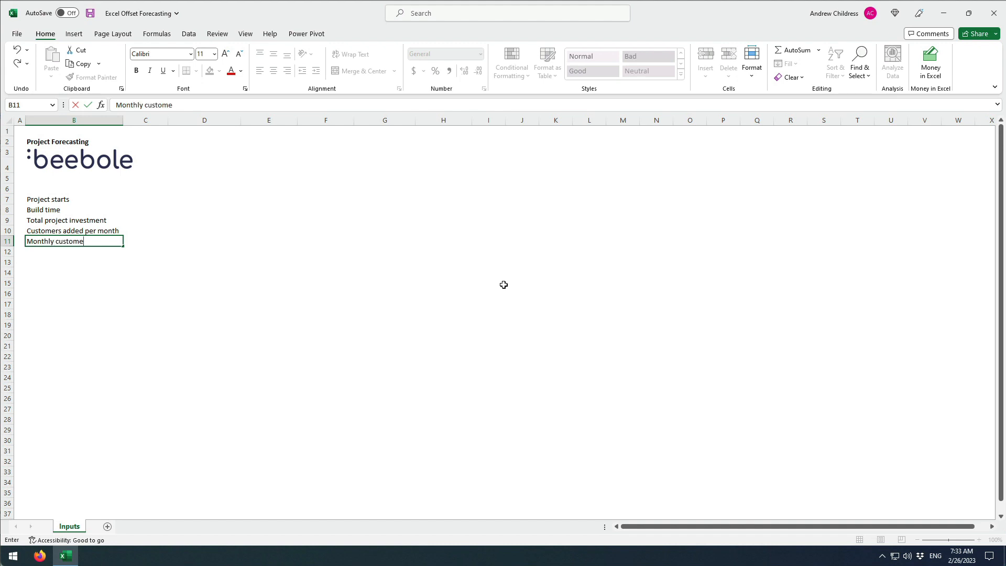
text(r revenue)
key(Return)
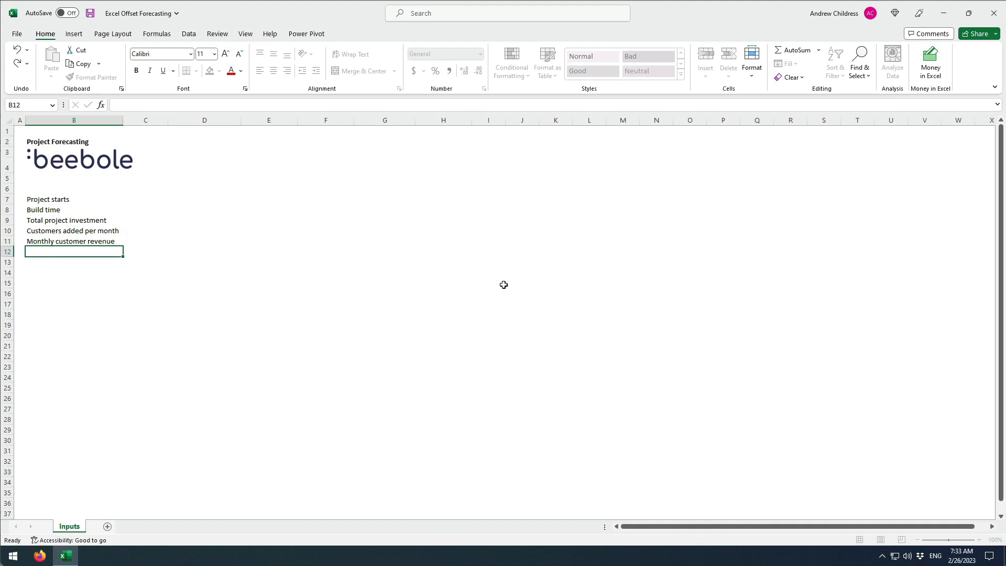
- Add the row labels "# Customers churning out" and "Cost of sales %" in cells B12 and B13
text(# Customers ch)
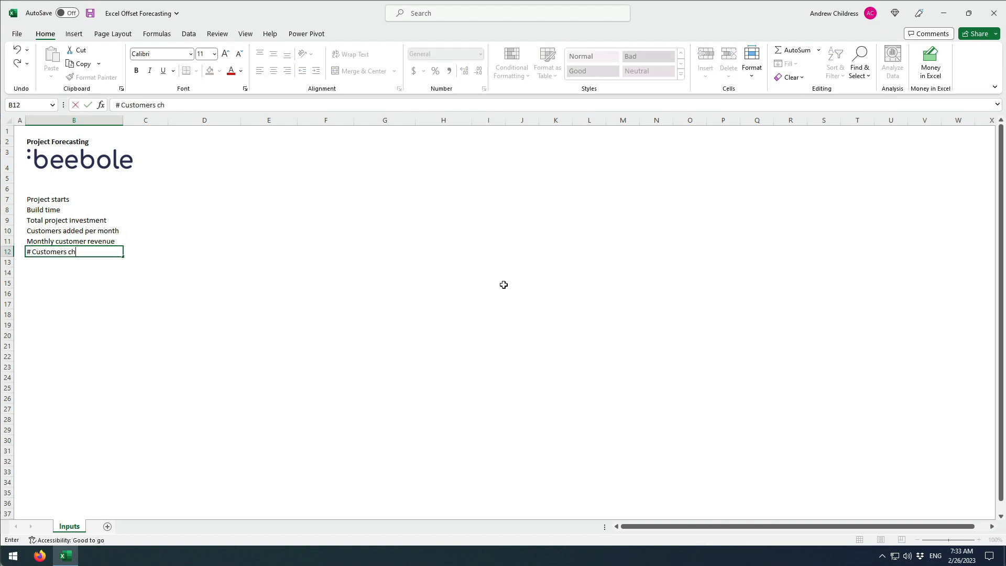
text(urning out)
key(Return)
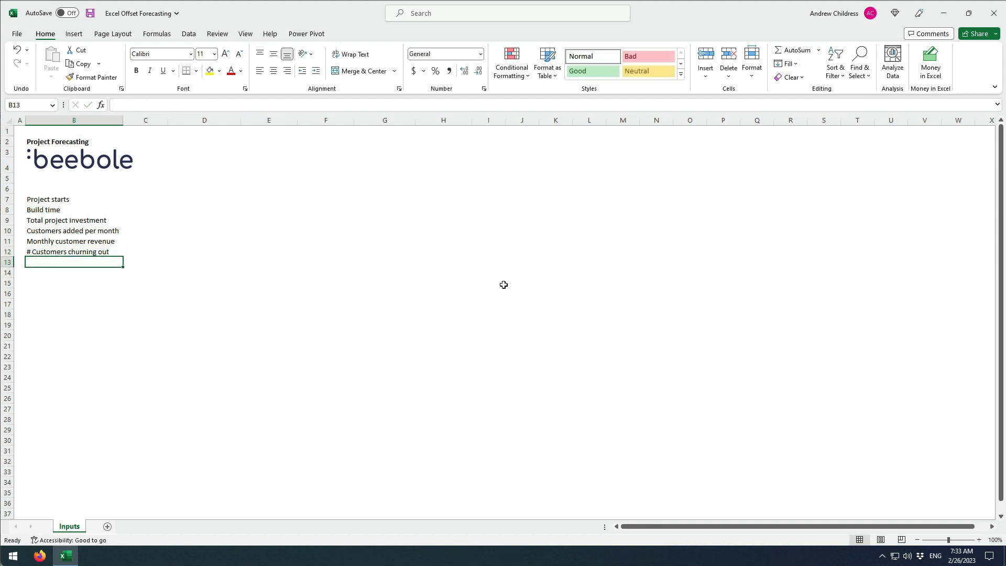
text(Cost of sales)
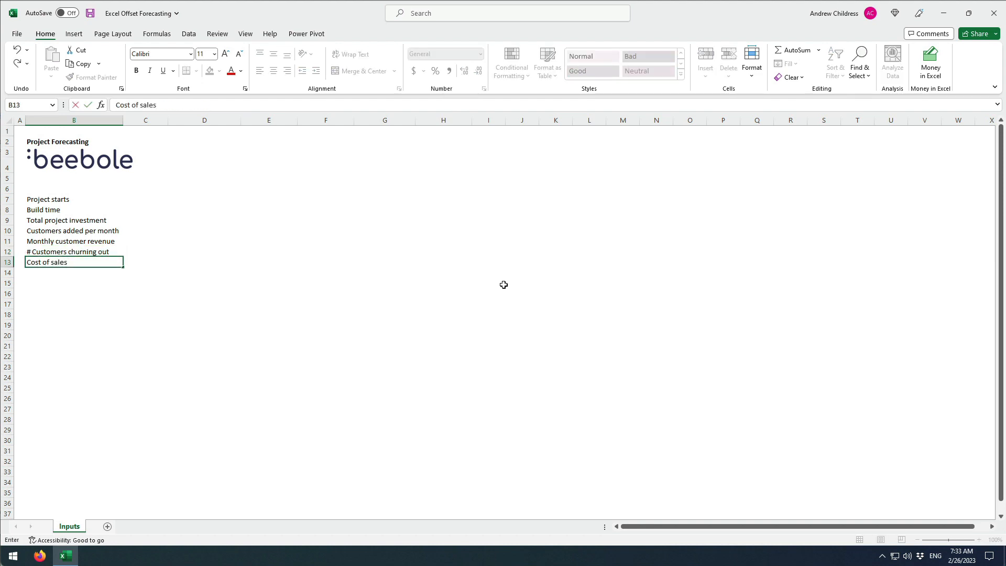
text( $)
key(BackSpace)
text(%)
key(Return)
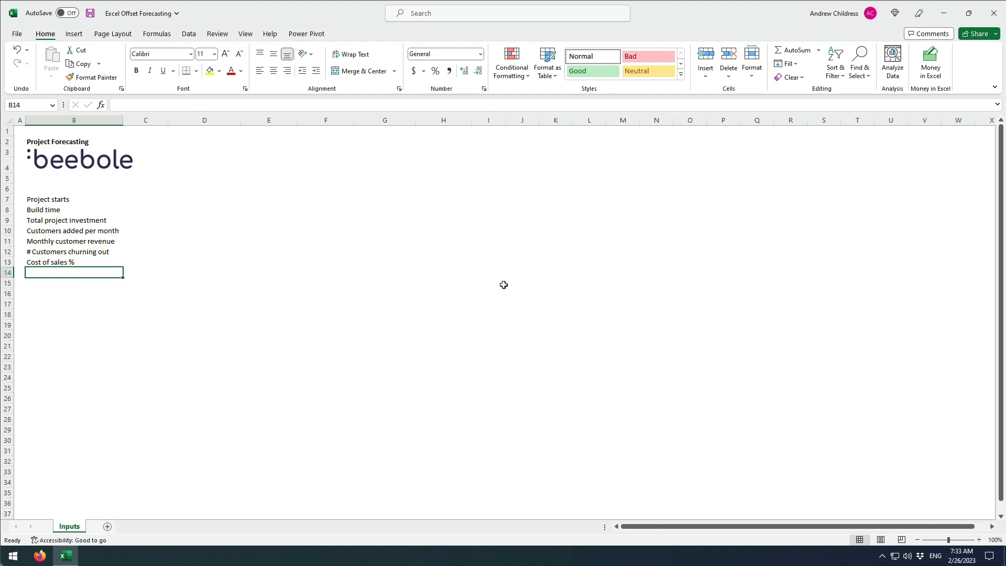
- Enter the units Date, Months and Thousands in C7 to C9, beside the first three row labels
key(Right)
key(Up)
key(Up)
key(Up)
key(Up)
key(Up)
key(Up)
key(Up)
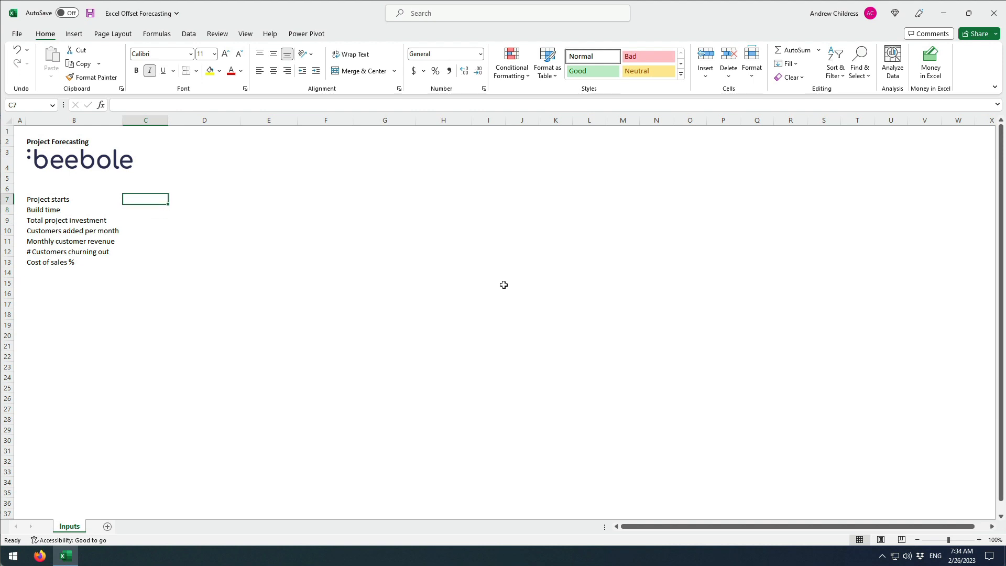
text(Date)
key(Return)
text(Months)
key(Return)
text(Th)
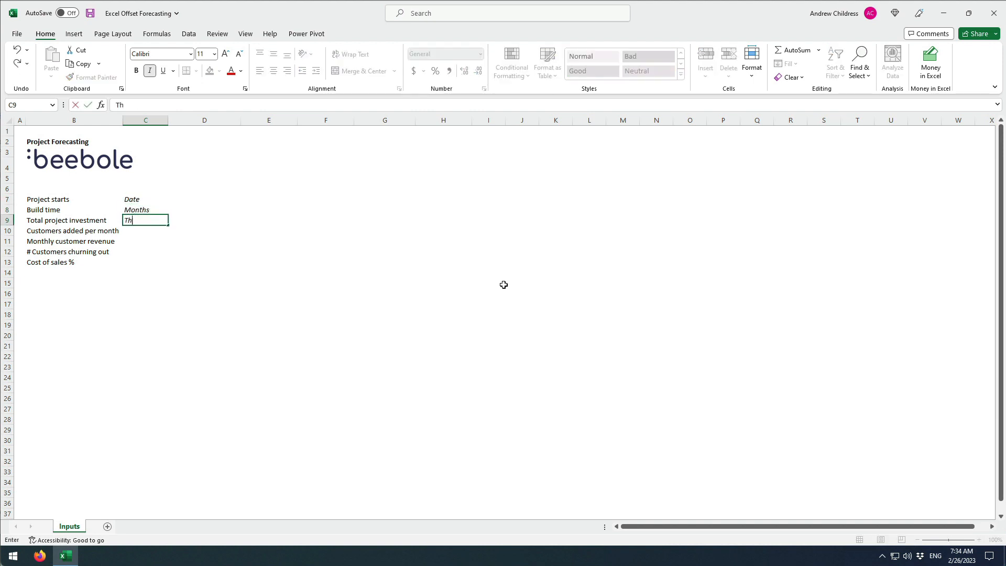
text(ousands)
key(Return)
- Enter the units Number, Thousands, Number and Percent in C10 to C13, beside the remaining row labels
text(Numbe)
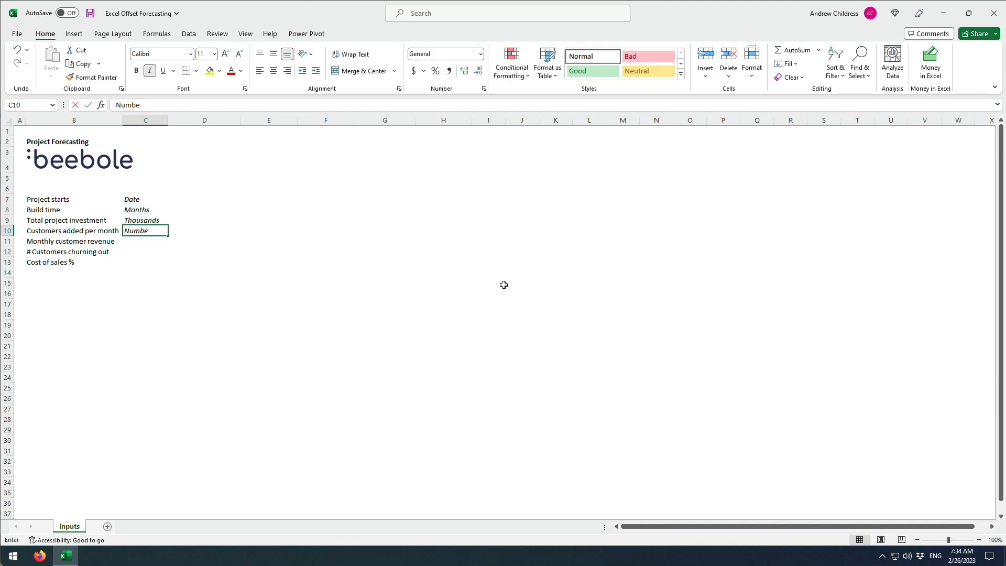
text(r)
key(Return)
text(Thousands)
key(Return)
text(Num)
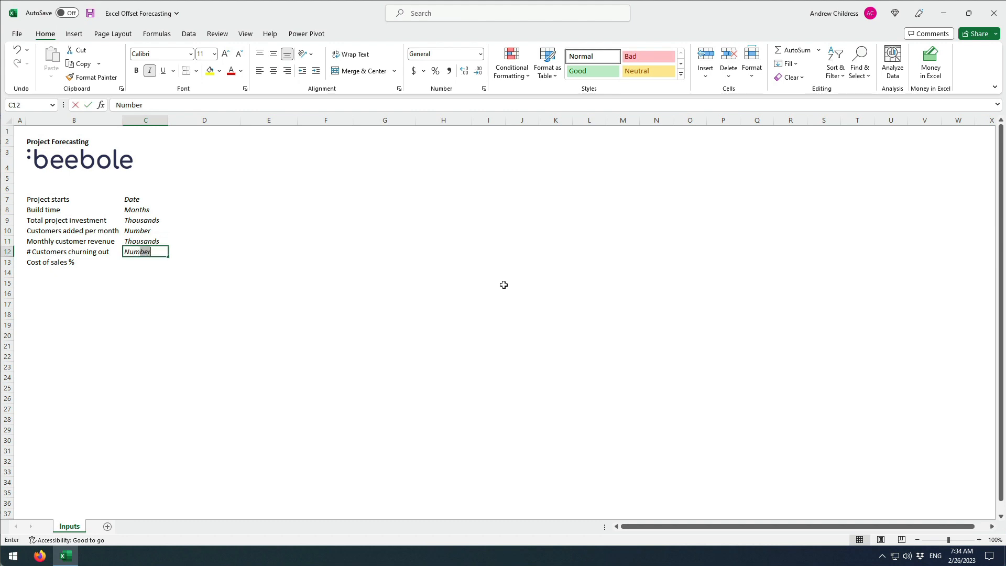
key(Return)
text(Percent)
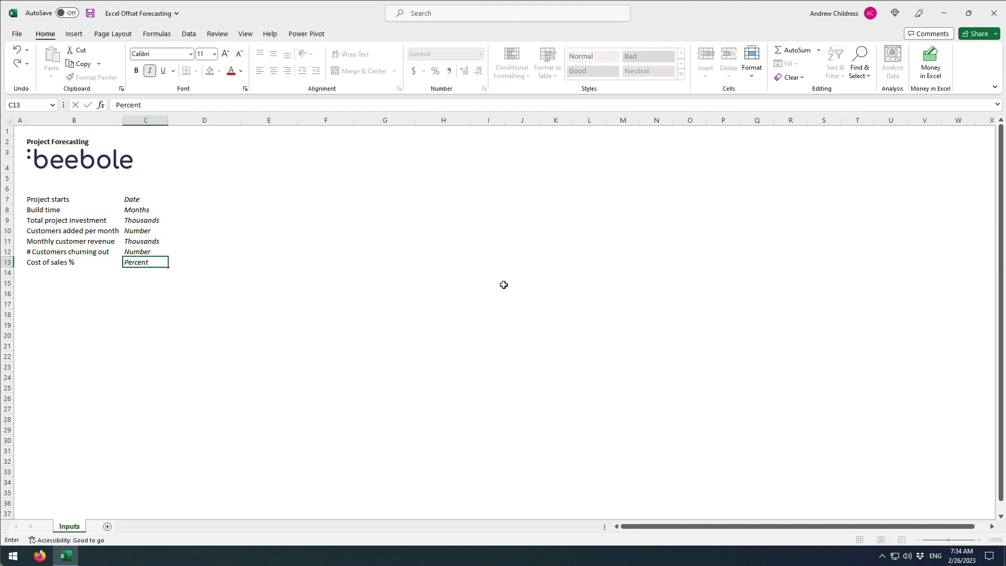
key(Return)
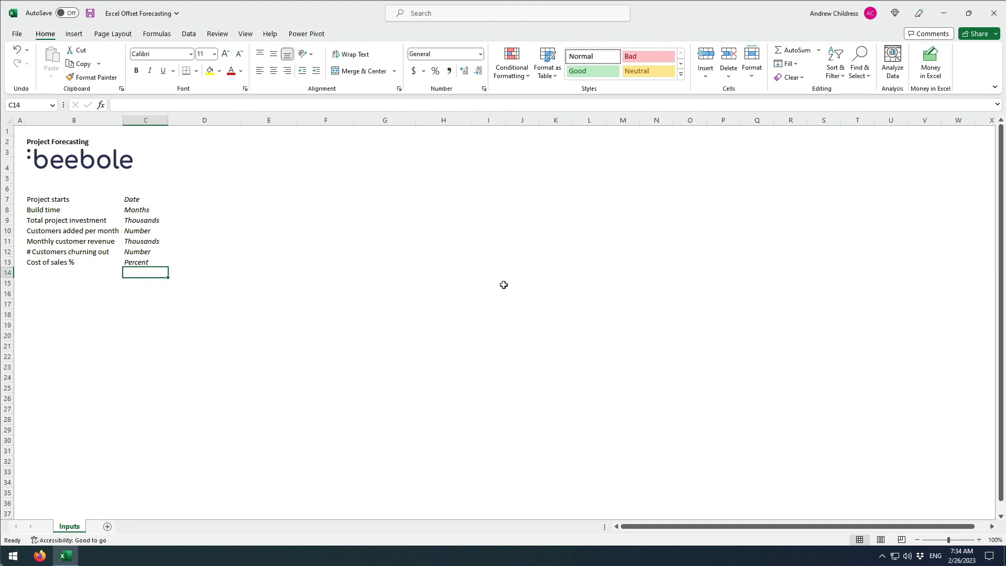
- Enter the label "Scenario #" in cell C5 above the units column
click(145, 263)
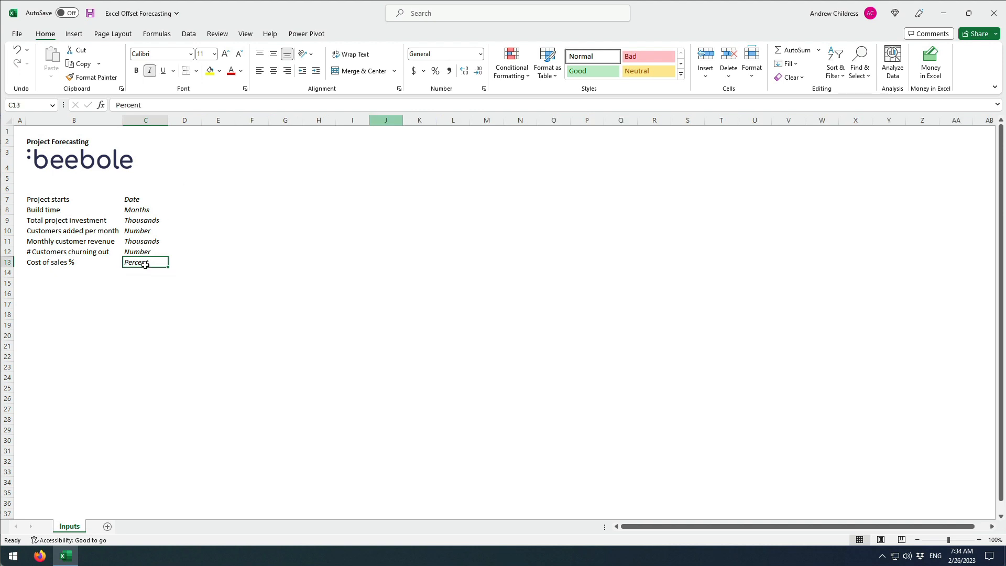
click(136, 177)
text(Scen)
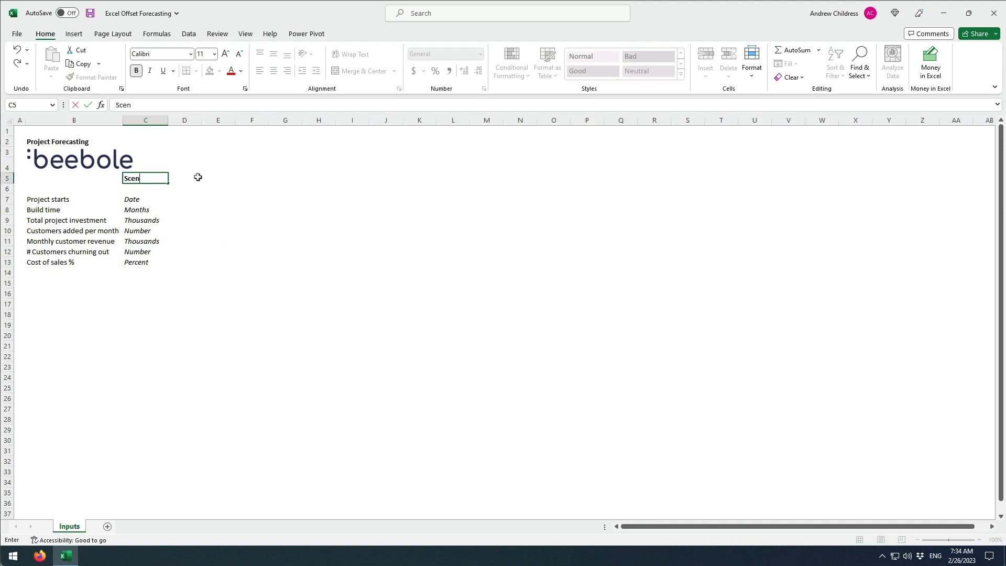
text(ario #)
key(Return)
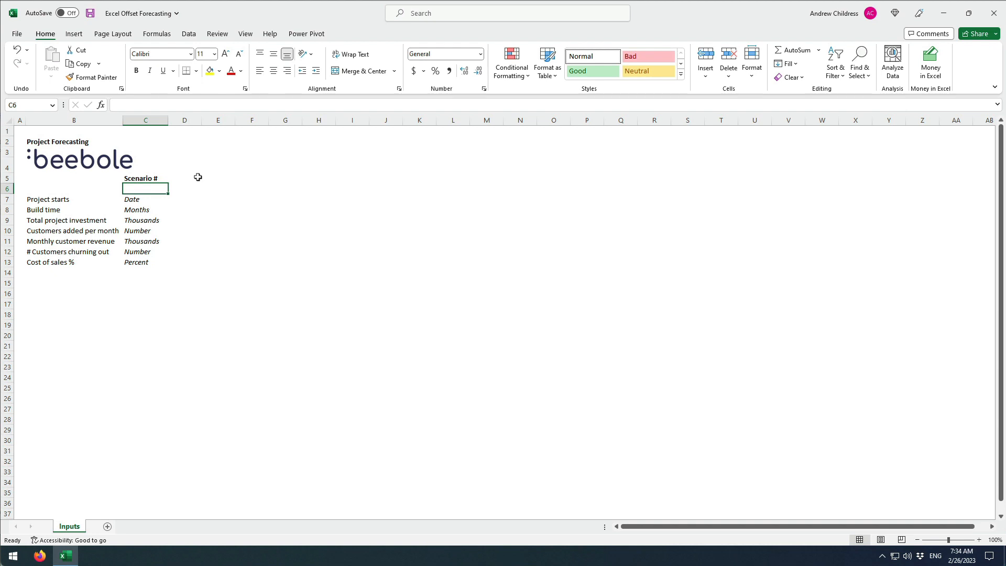
- Number the scenario columns 1 to 5 across cells D5 to H5
key(Right)
key(Up)
text(1)
key(Right)
text(2)
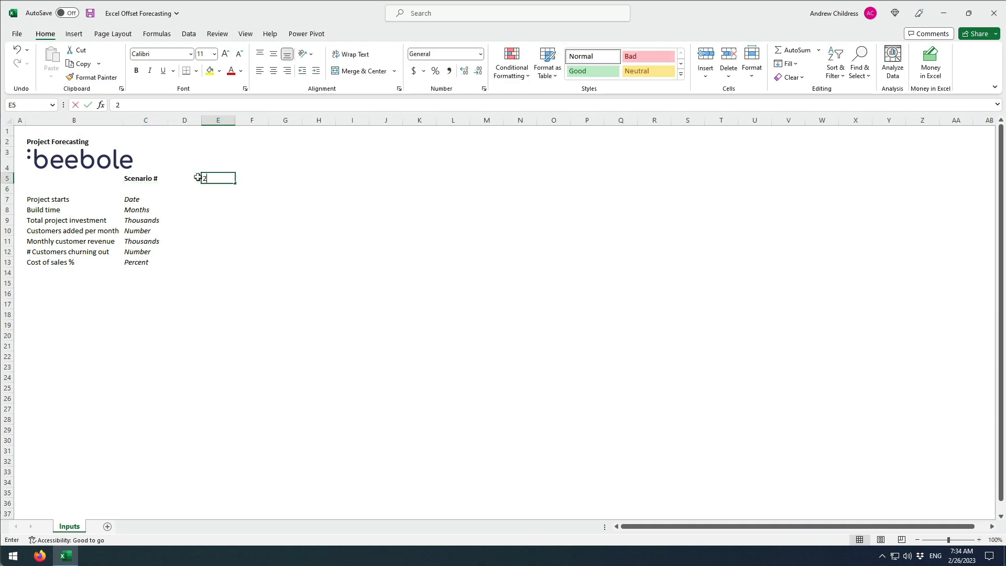
key(Right)
text(3)
key(Right)
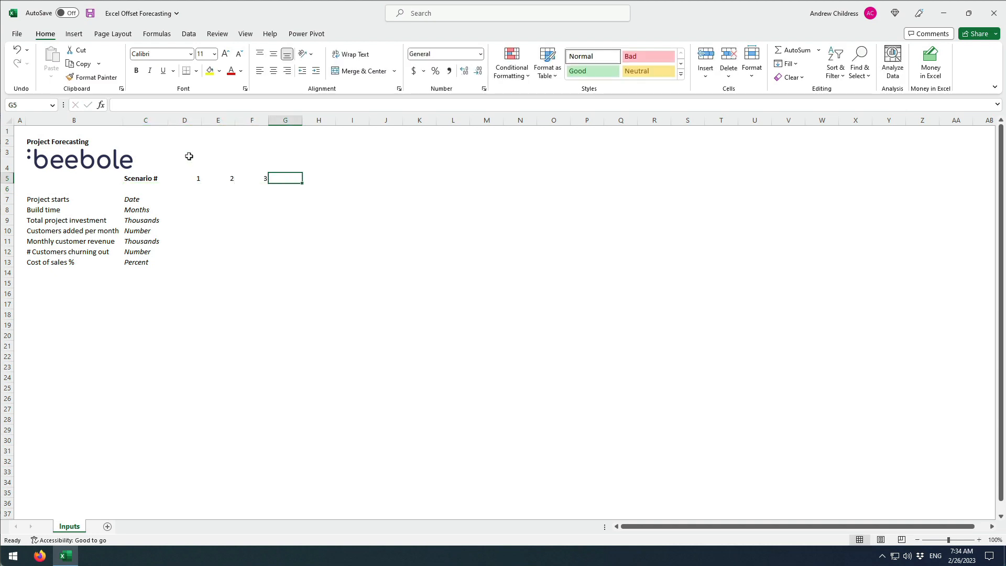
text(4)
key(Right)
text(5)
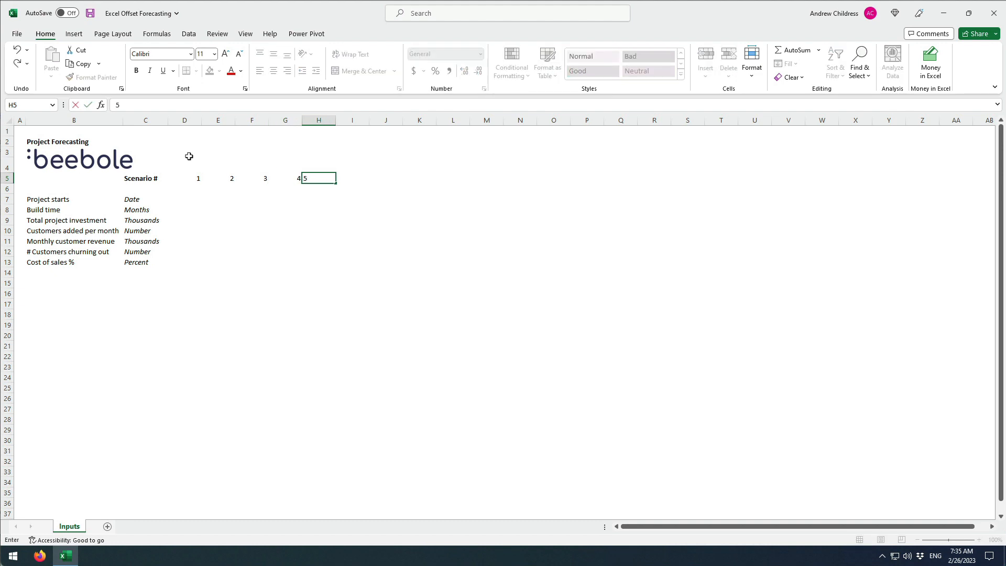
key(Return)
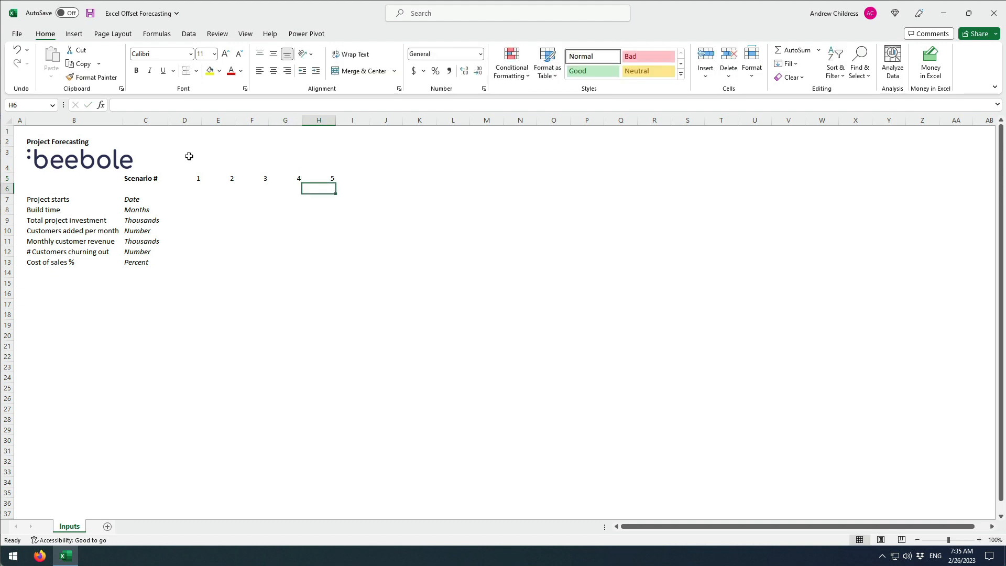
- Enter the heading "Scenarios" in cell D4 and make it bold
click(194, 169)
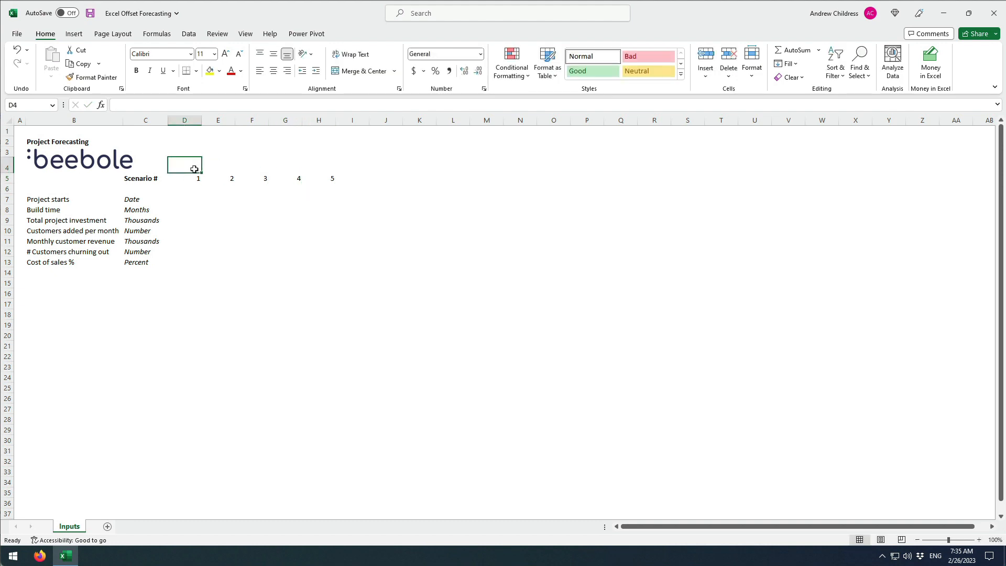
text(Scenarios)
key(ctrl+Return)
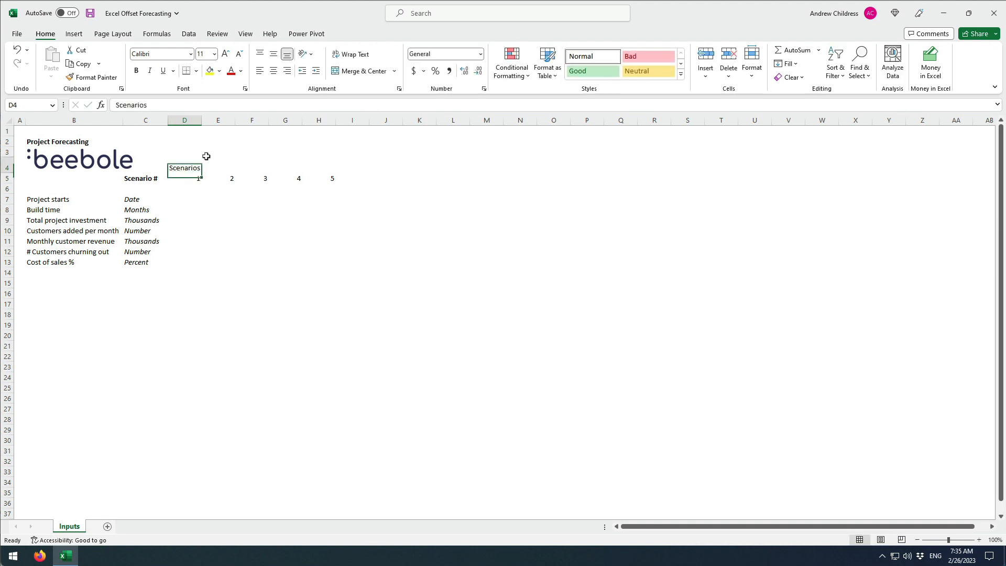
key(ctrl+b)
- Align the Scenarios heading with Center Across Selection over D4 to I4 and centre it vertically in the row
shift+click(336, 166)
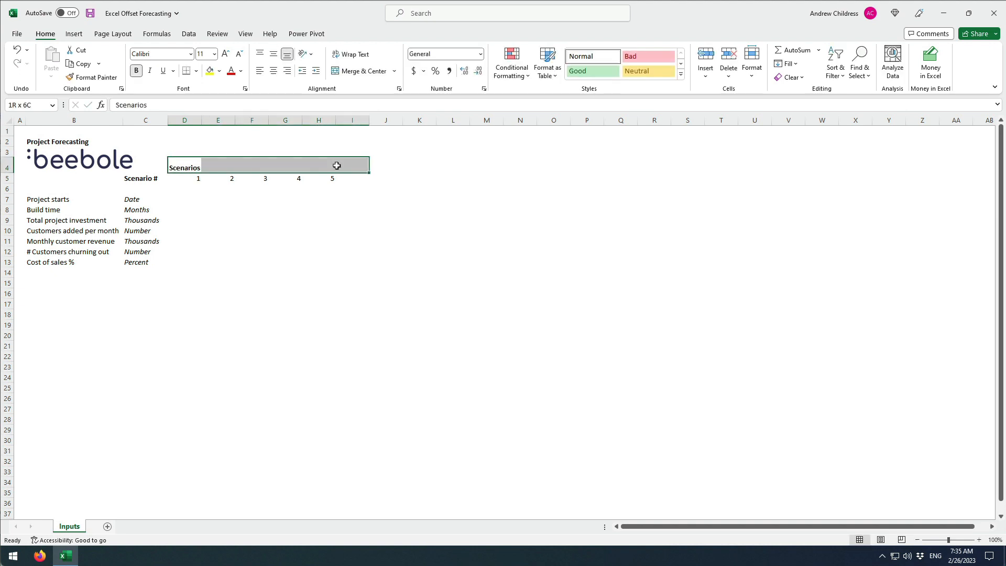
right_click(337, 166)
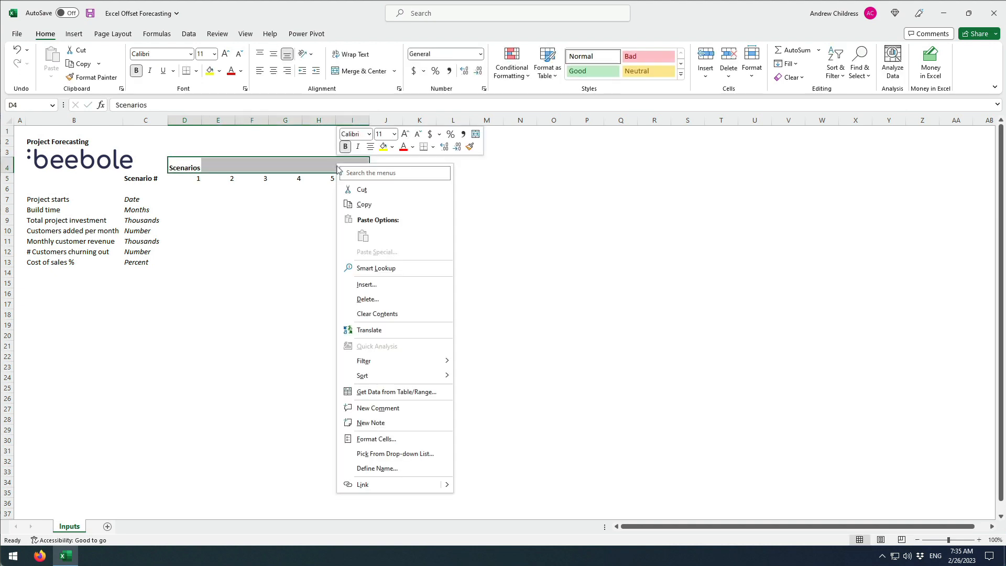
click(392, 439)
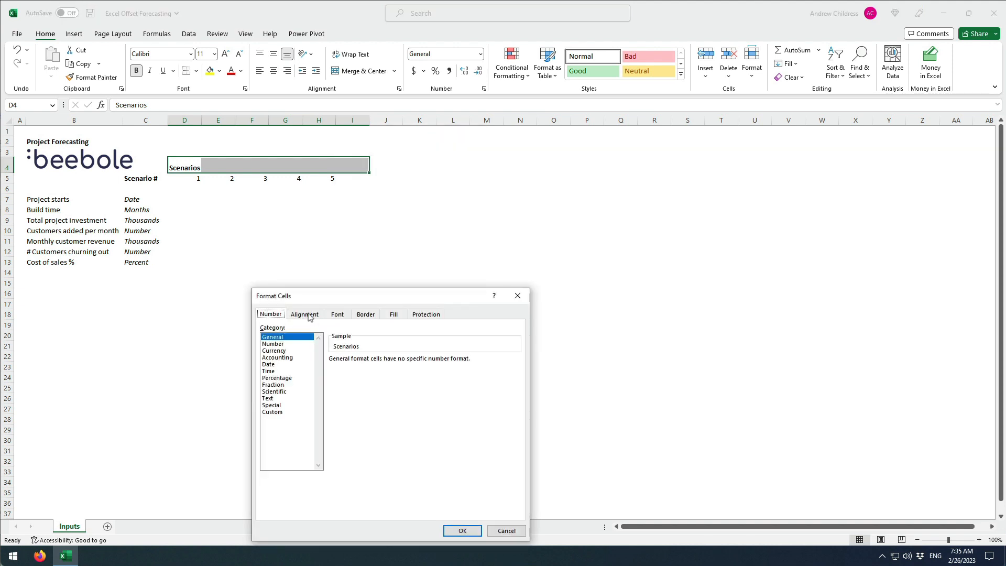
click(309, 316)
click(337, 348)
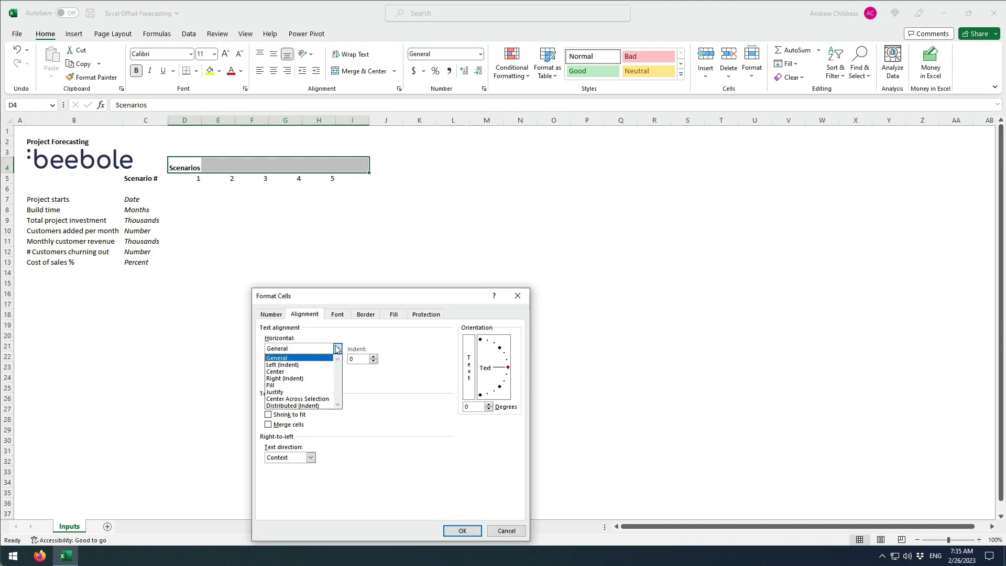
click(311, 399)
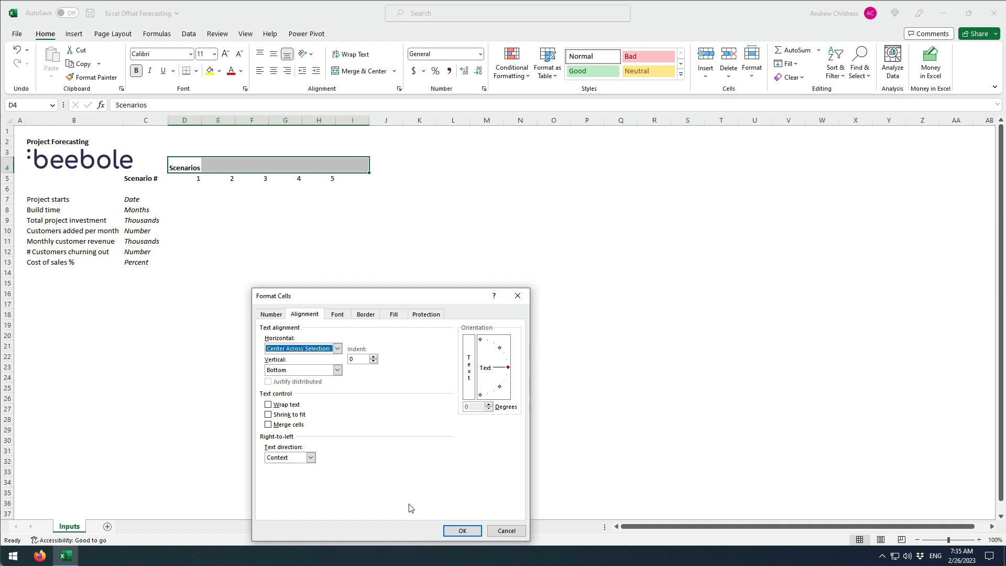
click(460, 530)
click(273, 54)
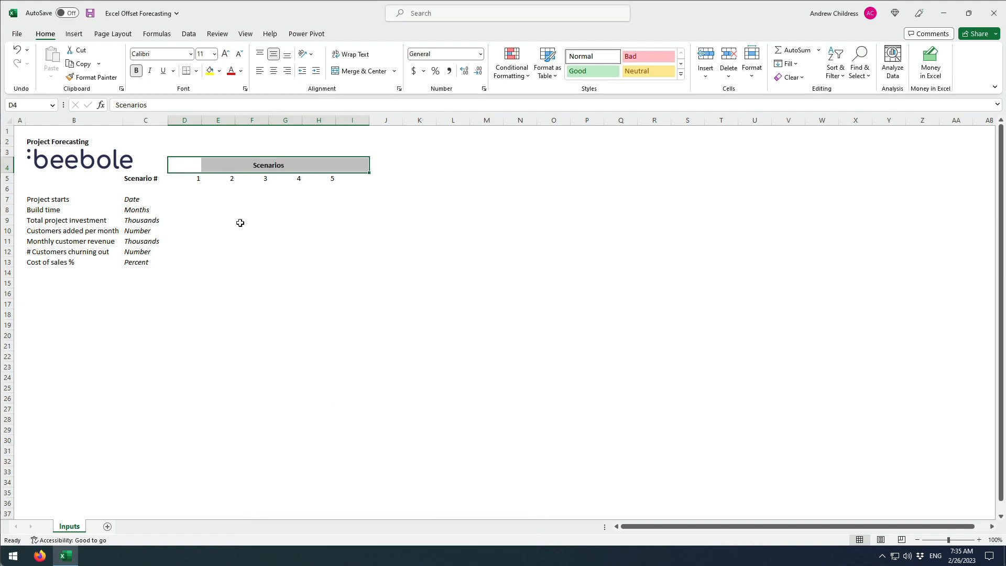
click(240, 223)
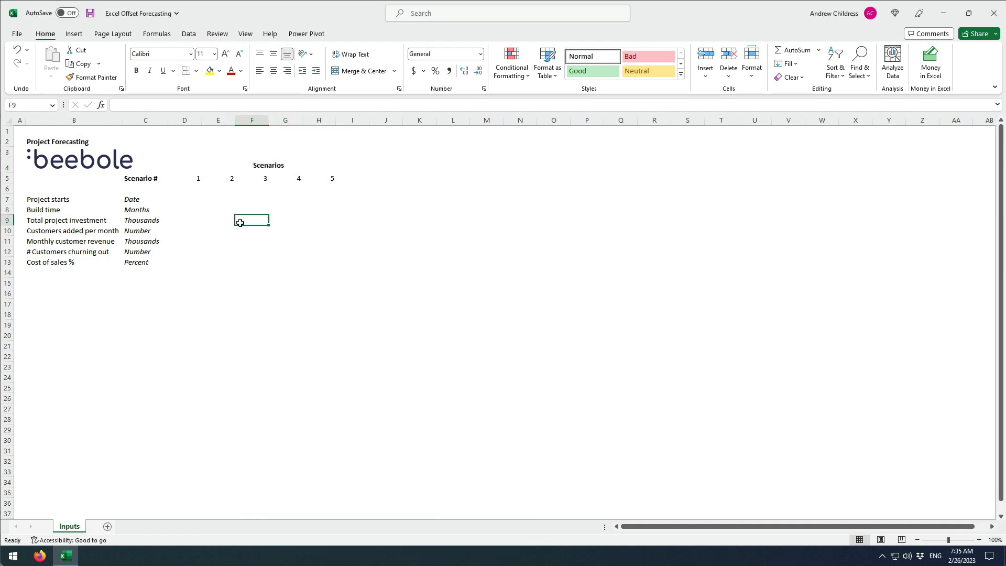
- Name the five scenarios in cells D6 to H6 Base, Start late, Slow build, High growth and High churn
click(197, 188)
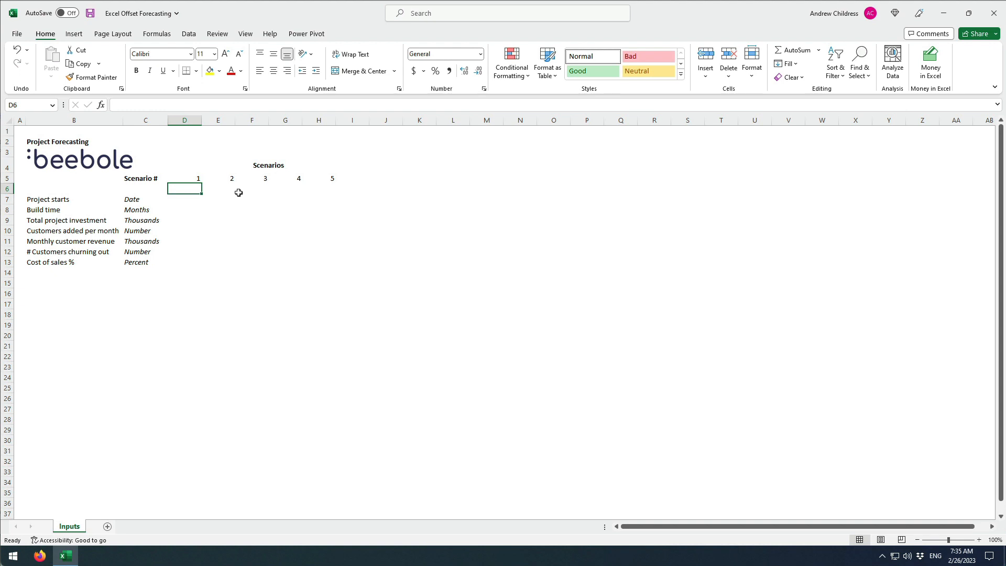
text(Base)
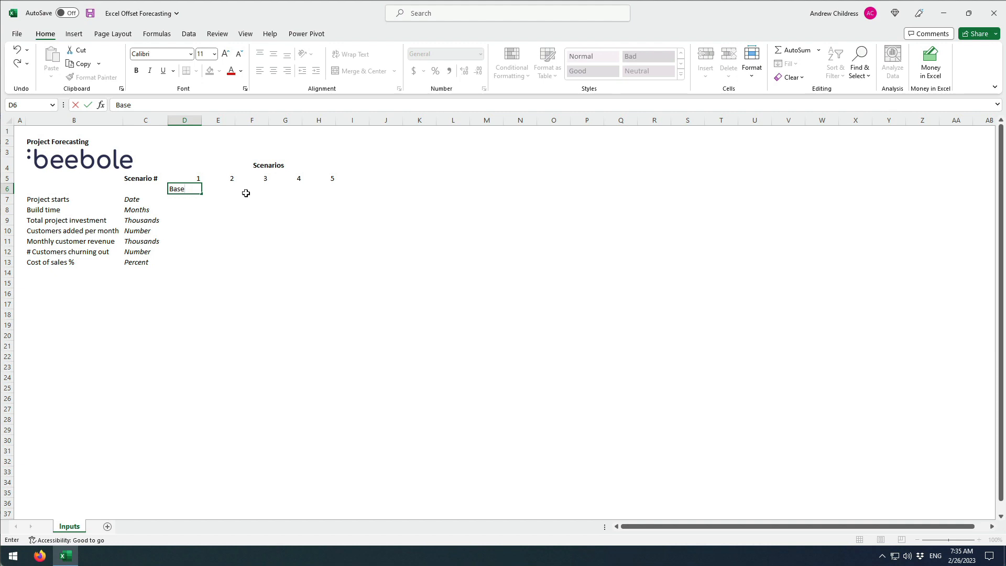
key(Tab)
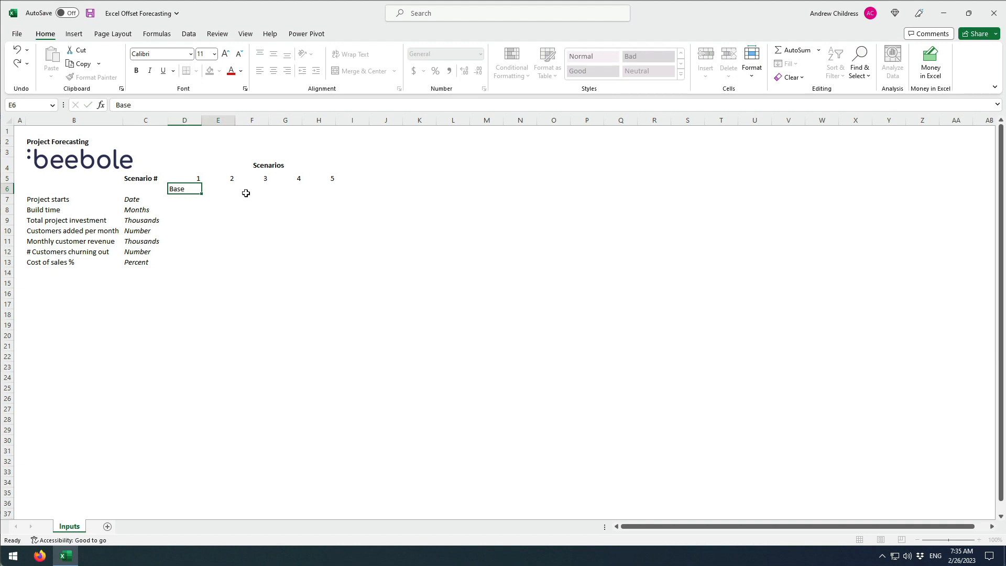
text(Start late)
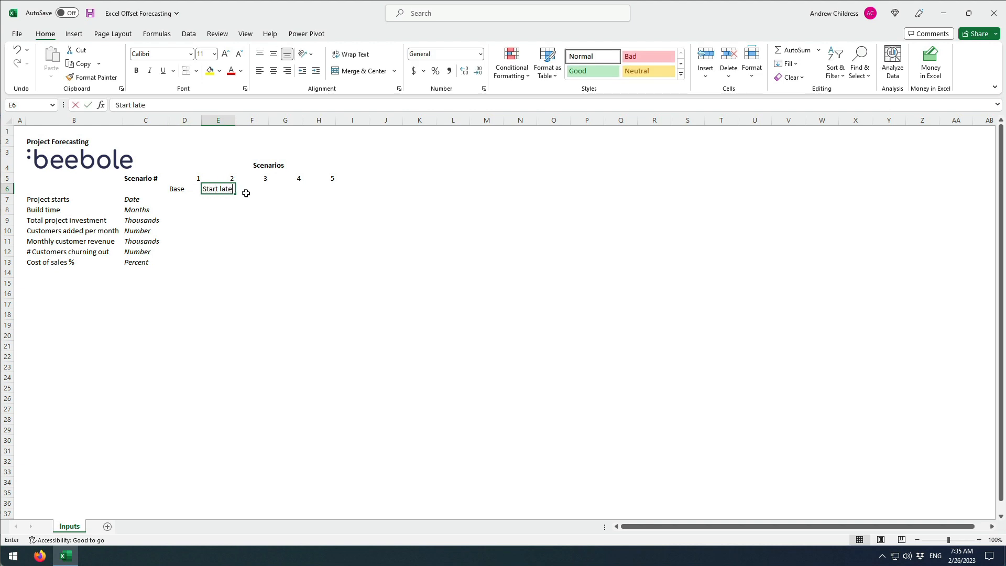
key(Tab)
text(Slow build)
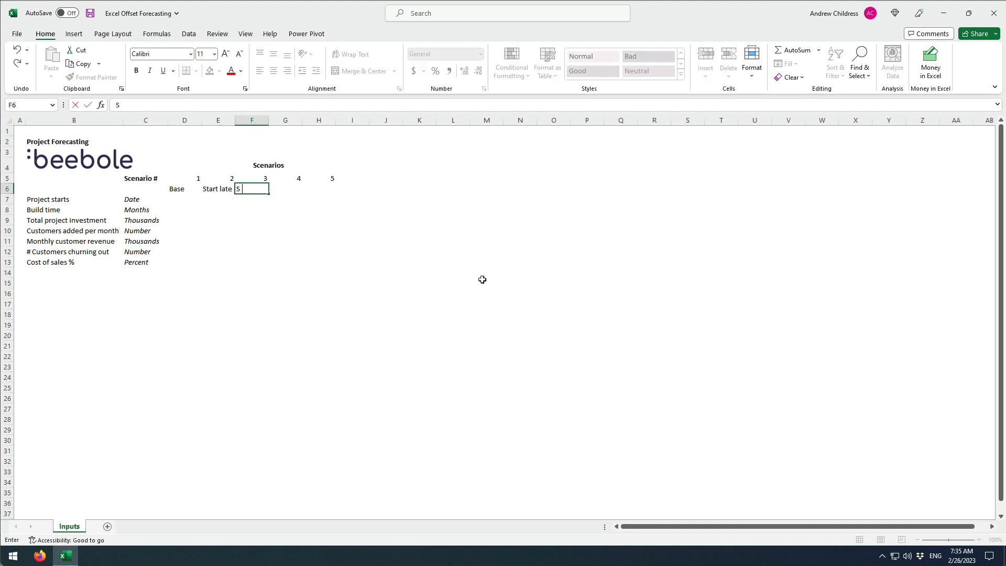
key(Tab)
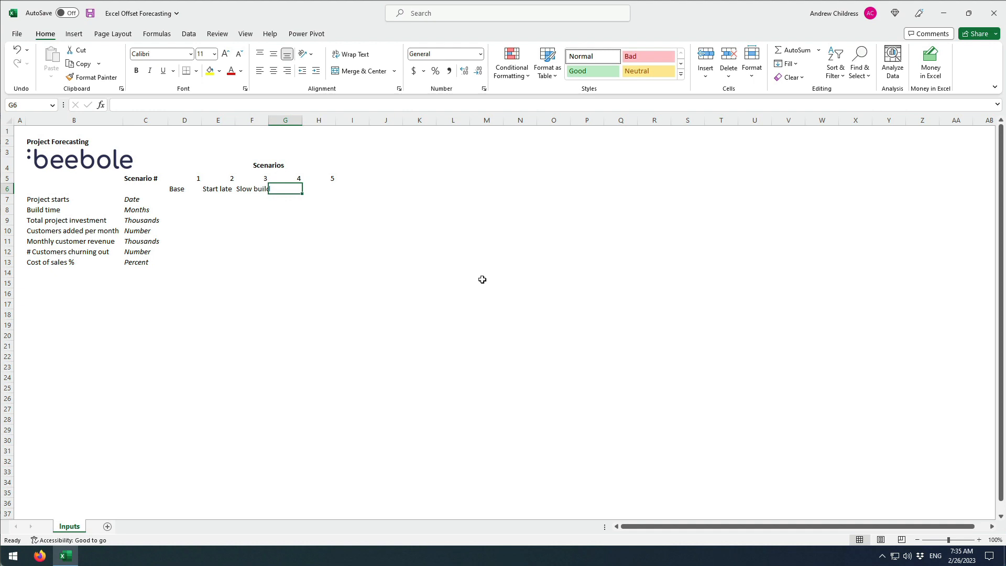
text(High growth)
key(Return)
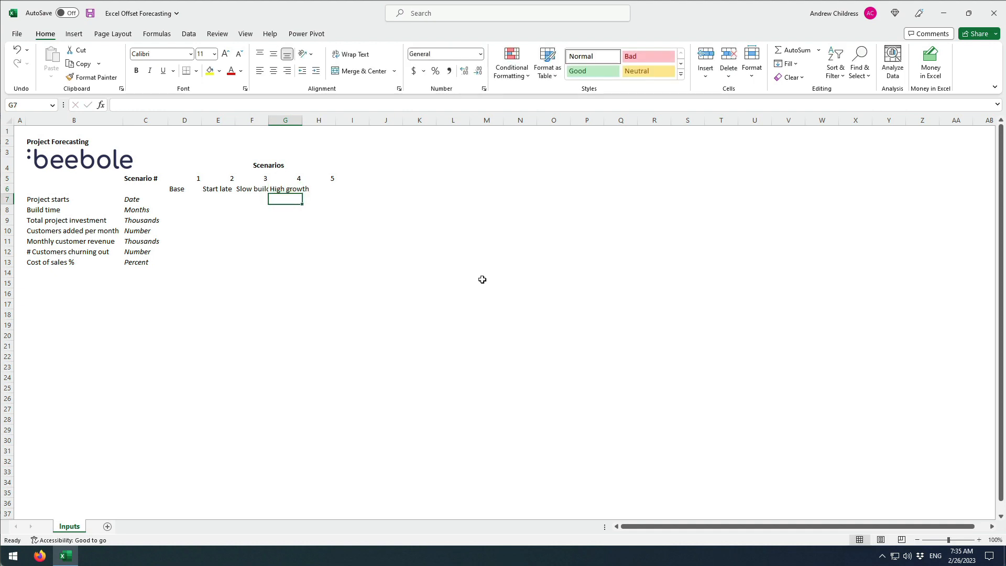
key(Up)
key(Right)
text(High churn)
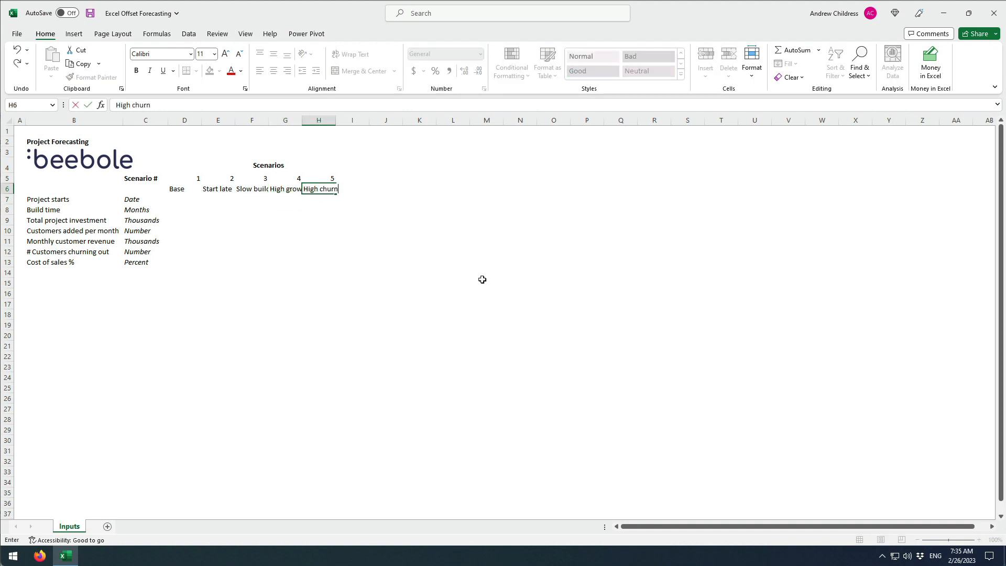
key(Return)
- Widen columns D to H equally to fit the scenario names, and centre the numbers and names in D5:H6
click(186, 122)
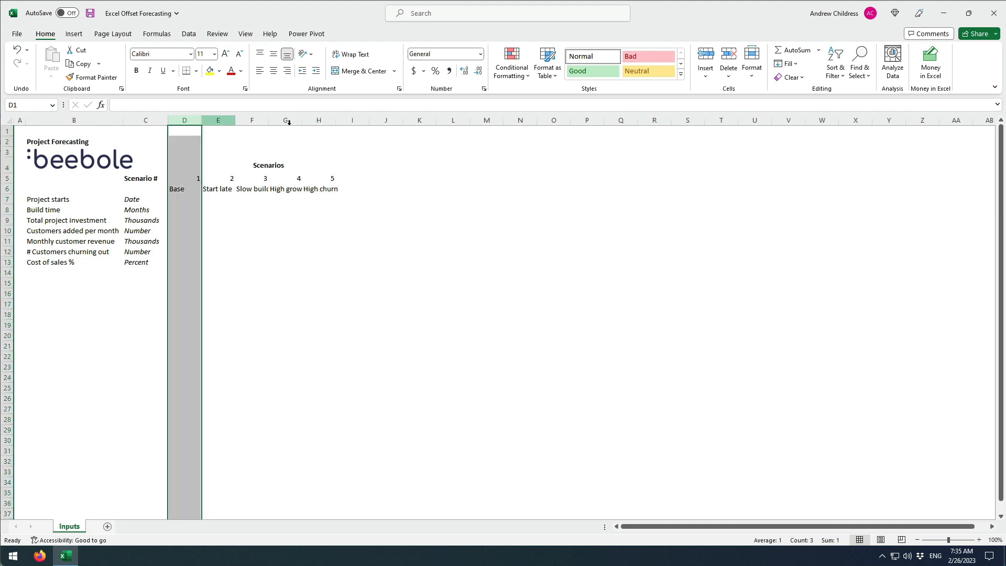
drag(289, 121, 373, 122)
double_click(336, 122)
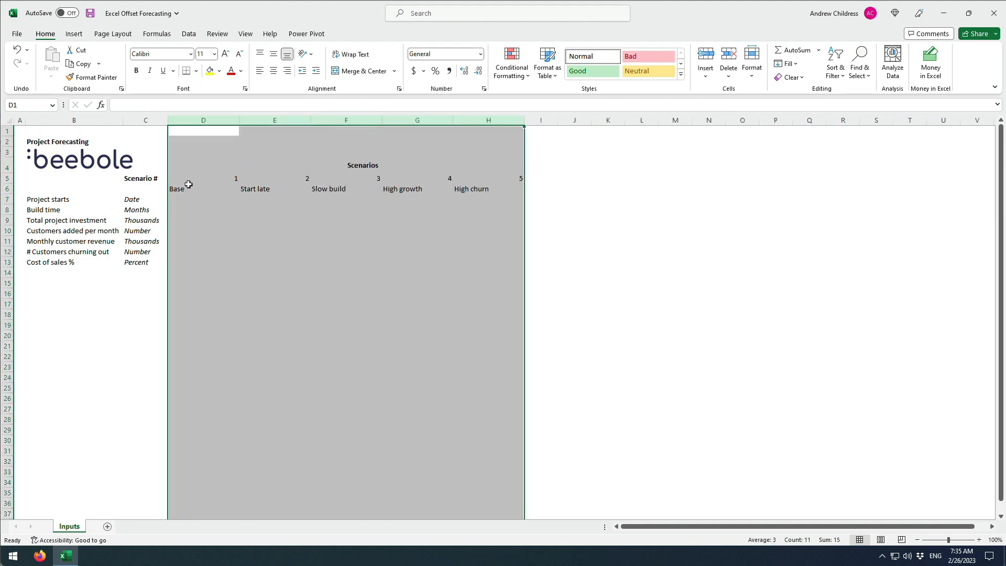
drag(189, 179, 497, 189)
click(274, 71)
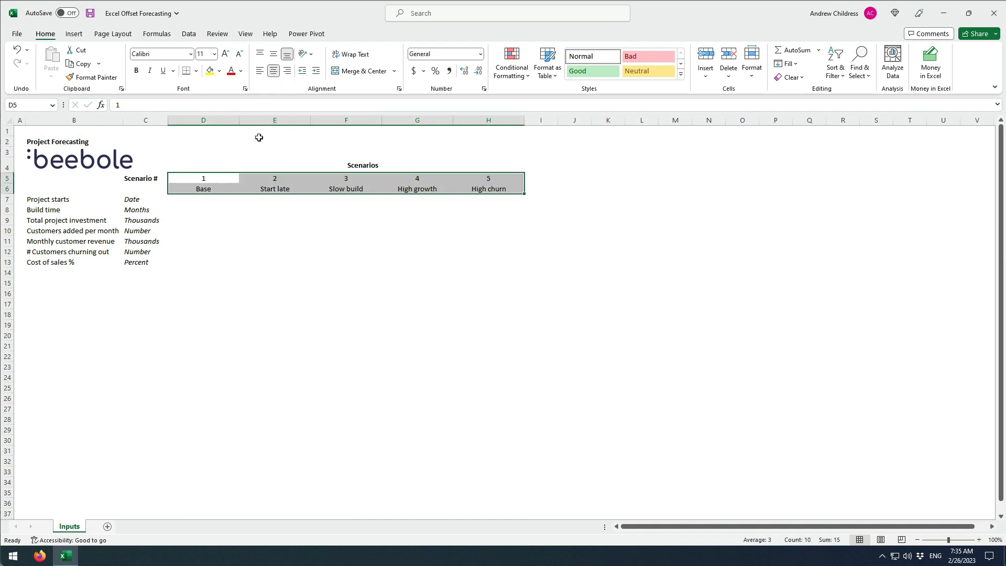
- Enter the Base scenario's project start as 6/1/2023, build time as 3 and total project investment as $250
click(208, 199)
text(6)
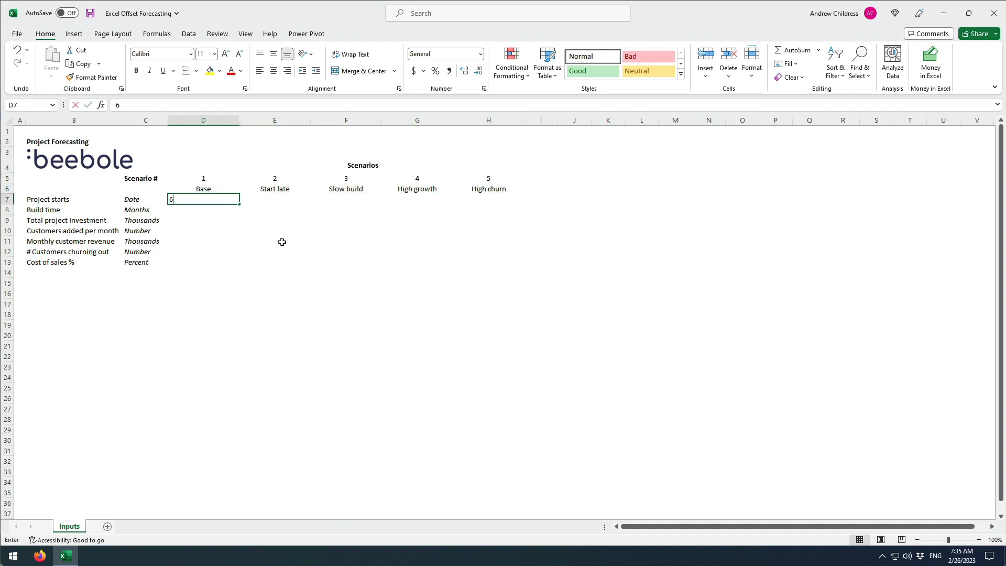
text(/1/2023)
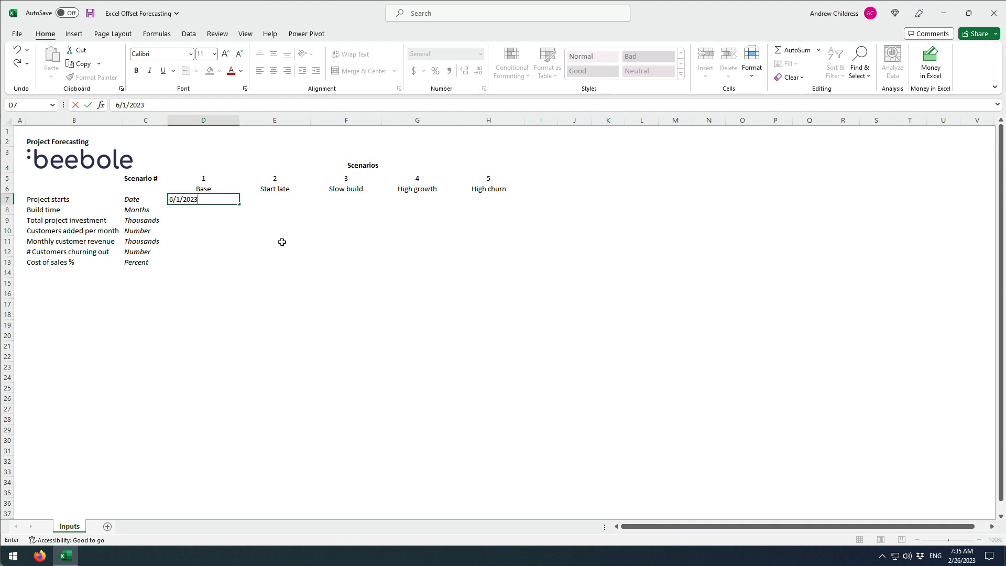
key(Return)
text(3)
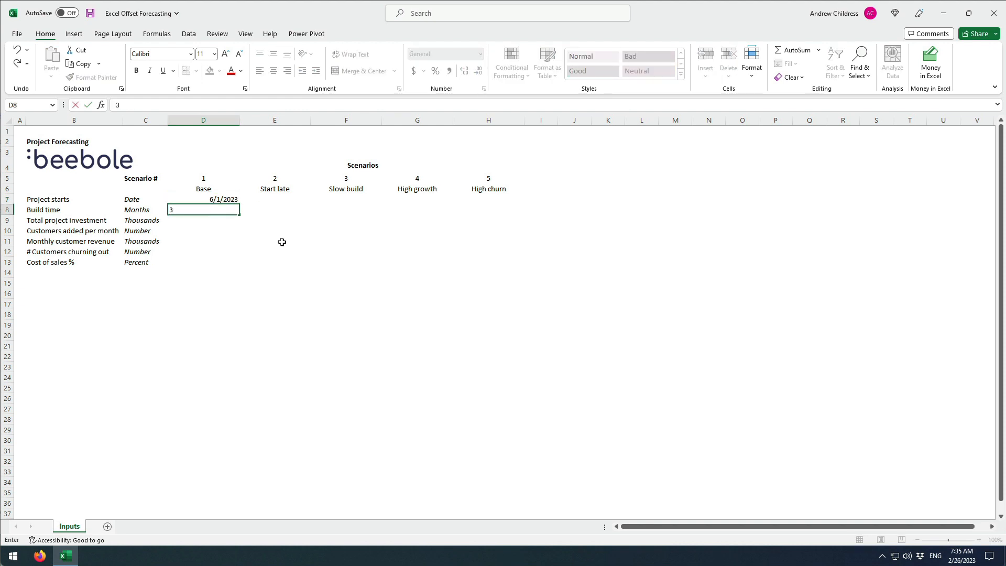
key(Return)
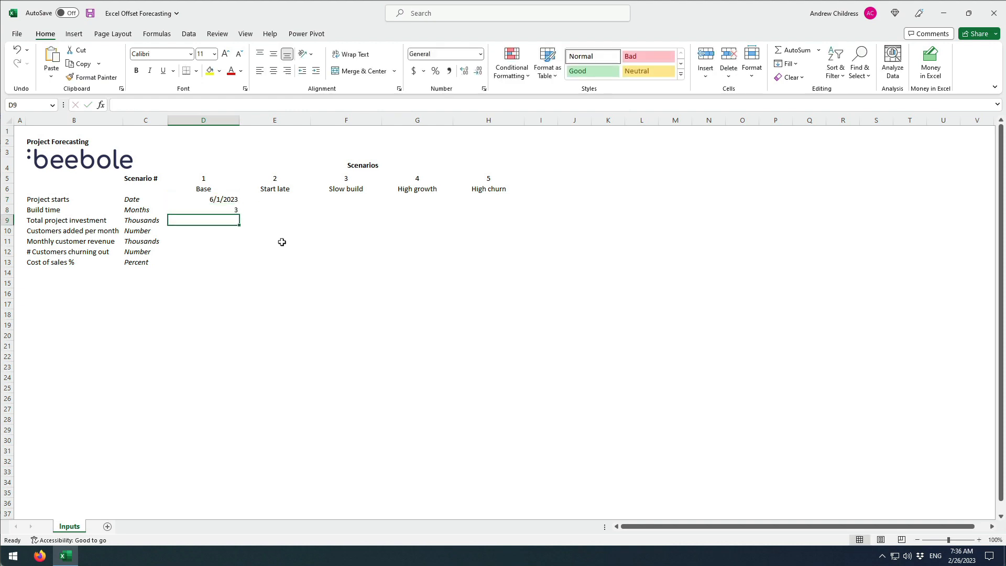
text($250)
key(Return)
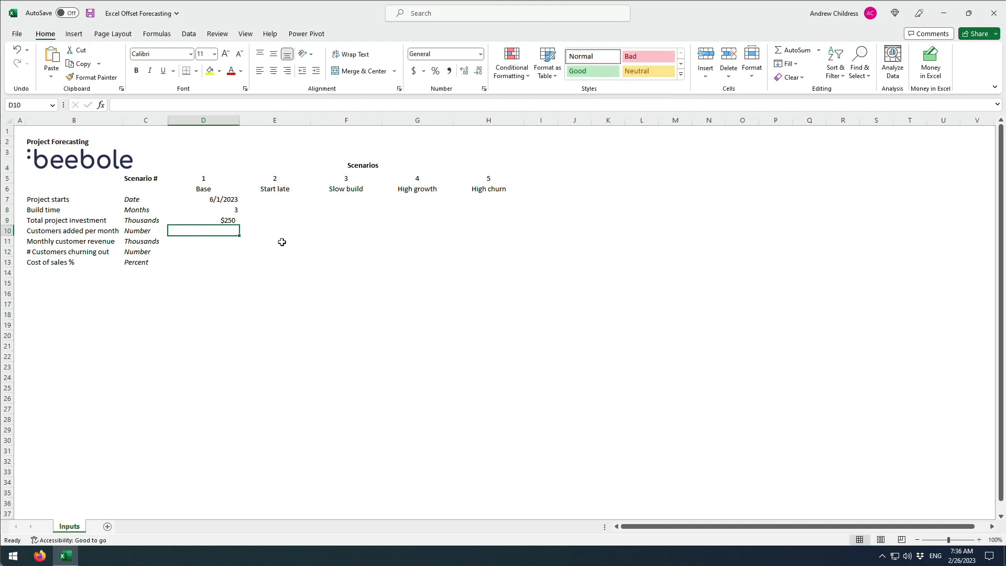
- Enter the Base scenario's customers added per month as 2, monthly customer revenue as $10, customers churning out as 1 and cost of sales as 25%
text(2)
key(Return)
text($)
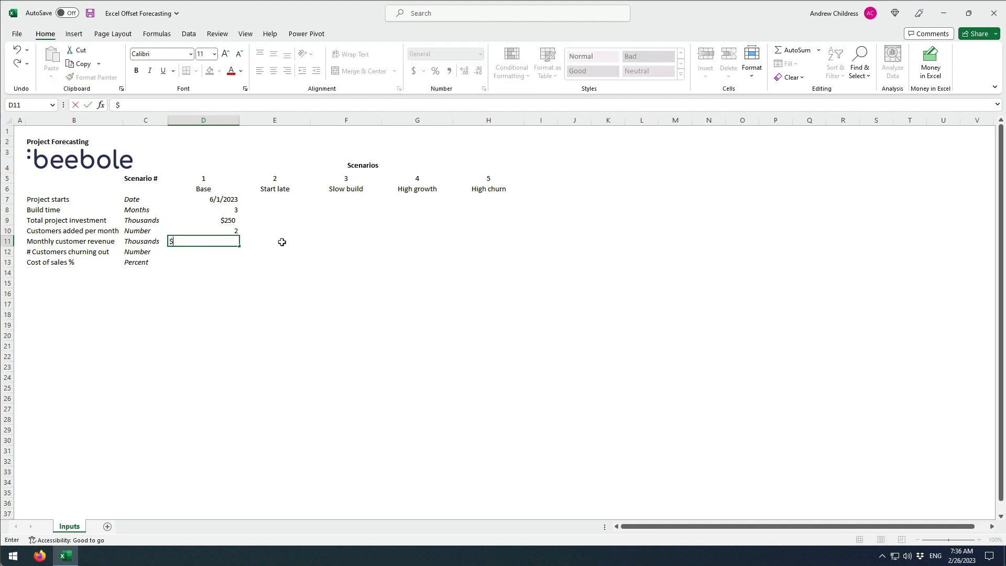
text(10)
key(Return)
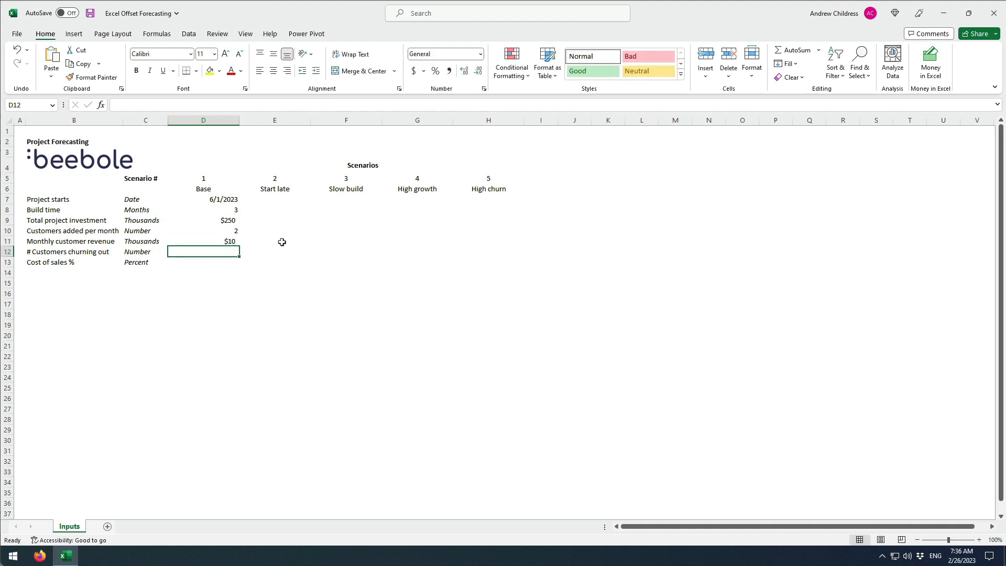
text(1)
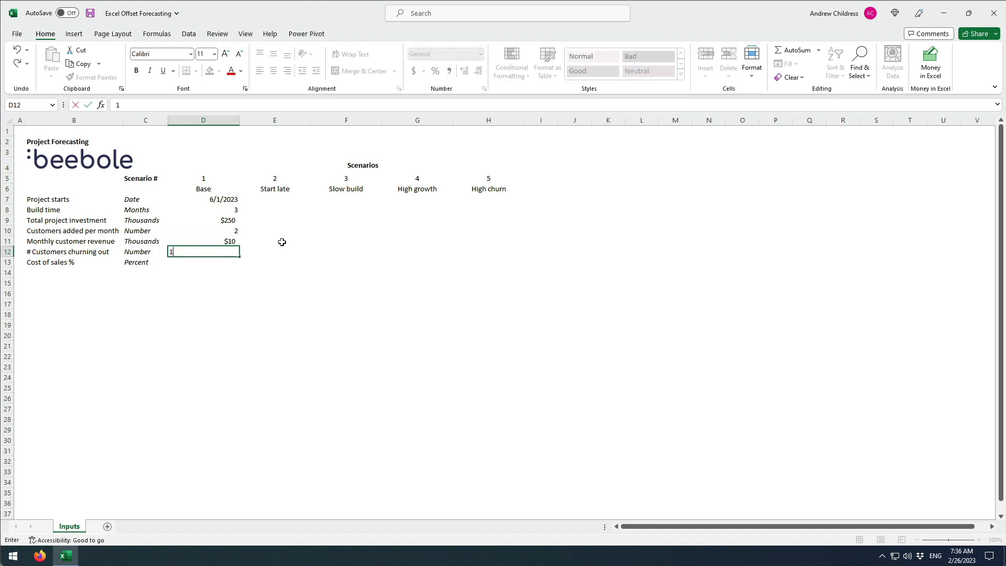
key(Return)
text(25%)
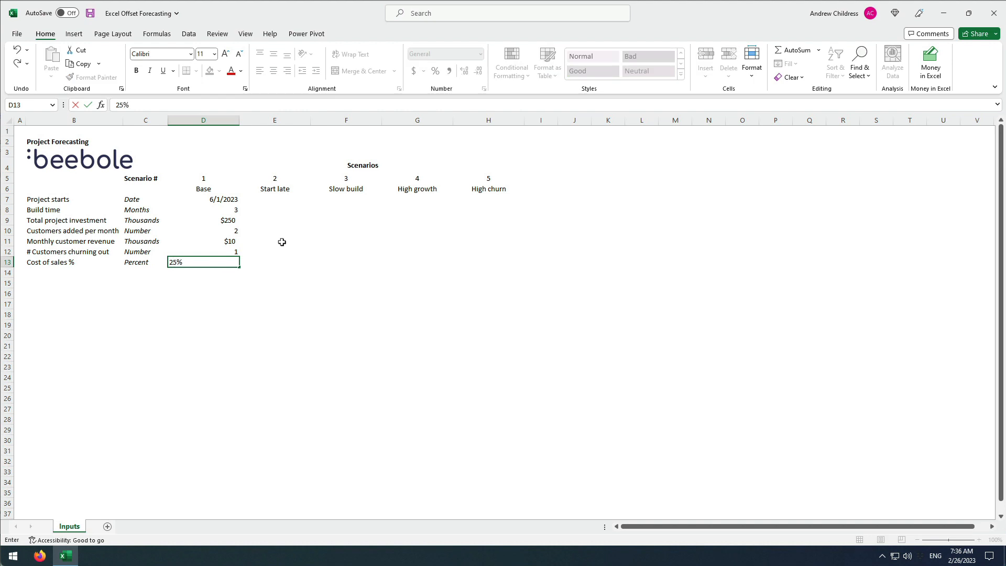
key(Return)
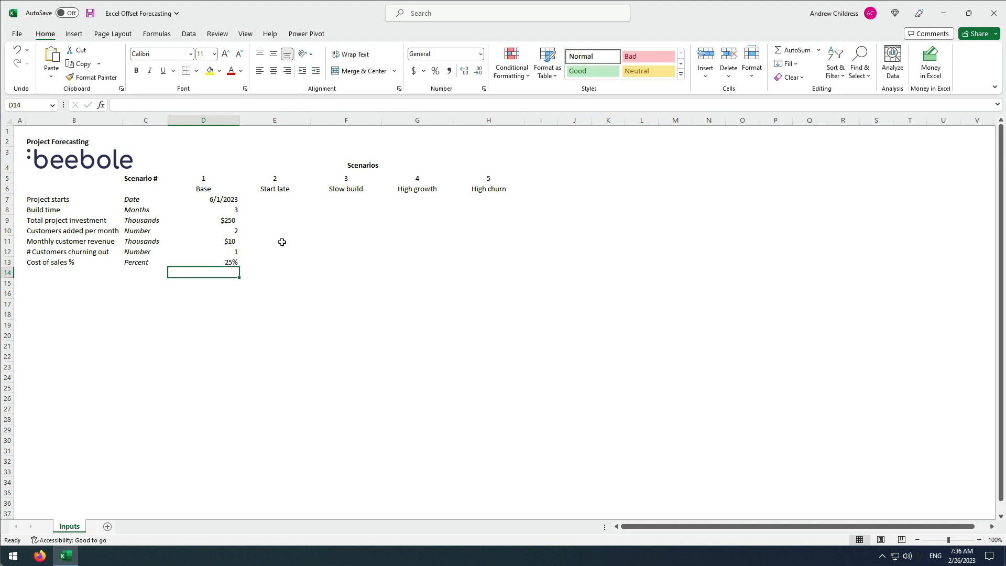
- Fill in the Start late scenario with project start 7/1/2023, build time 2, total project investment $315 and customers added per month 2
click(278, 200)
text(7/1/)
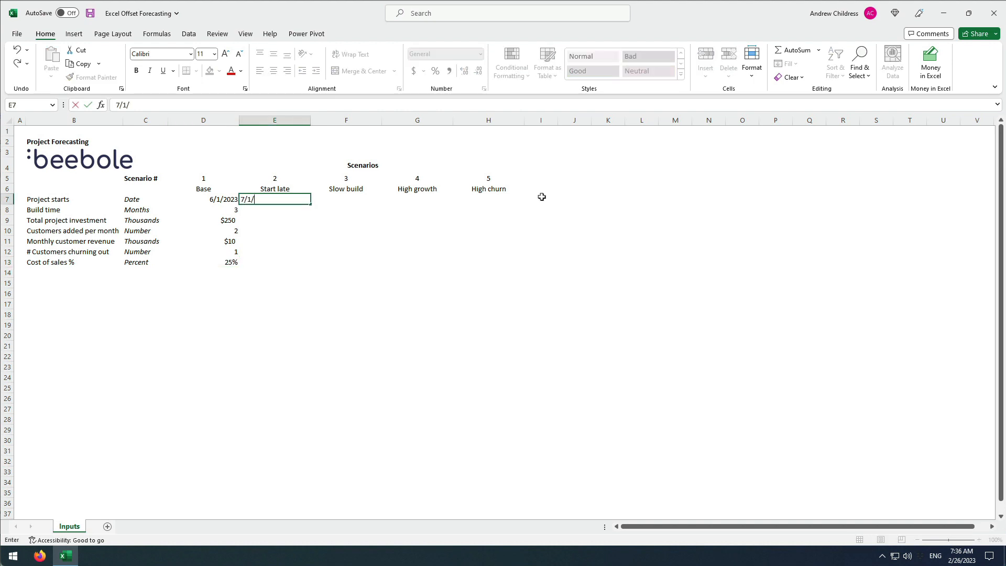
text(2023)
key(Return)
text(2)
key(Return)
text($)
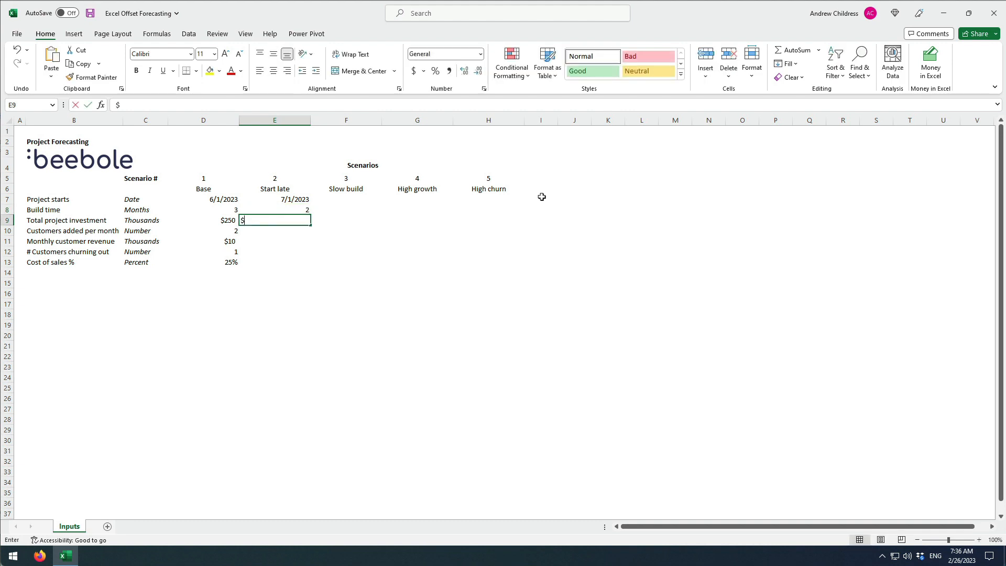
text(315)
key(Return)
text(2)
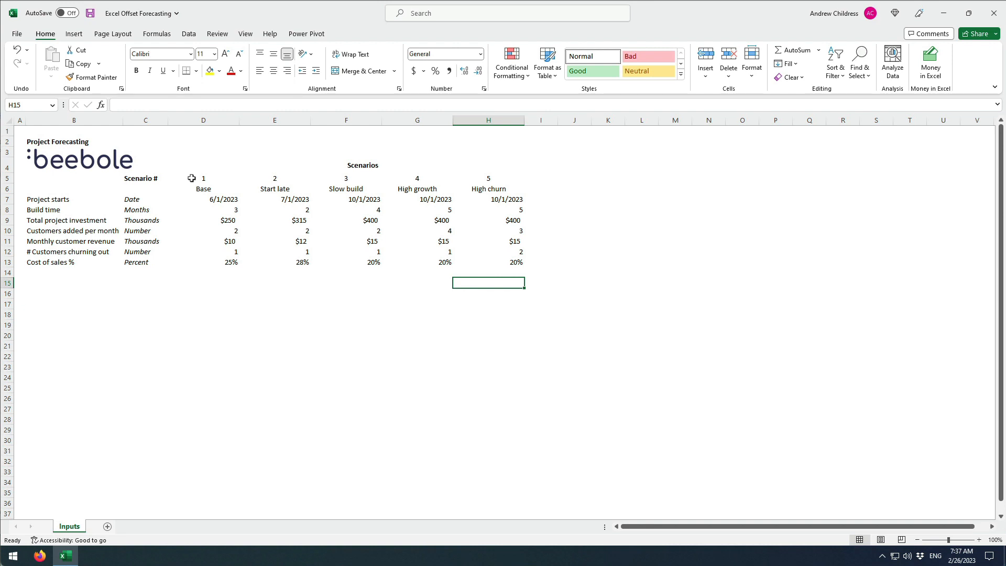
- Shade the scenario numbers in D5:H5 light grey and make the scenario names in D6:H6 bold
drag(197, 177, 518, 179)
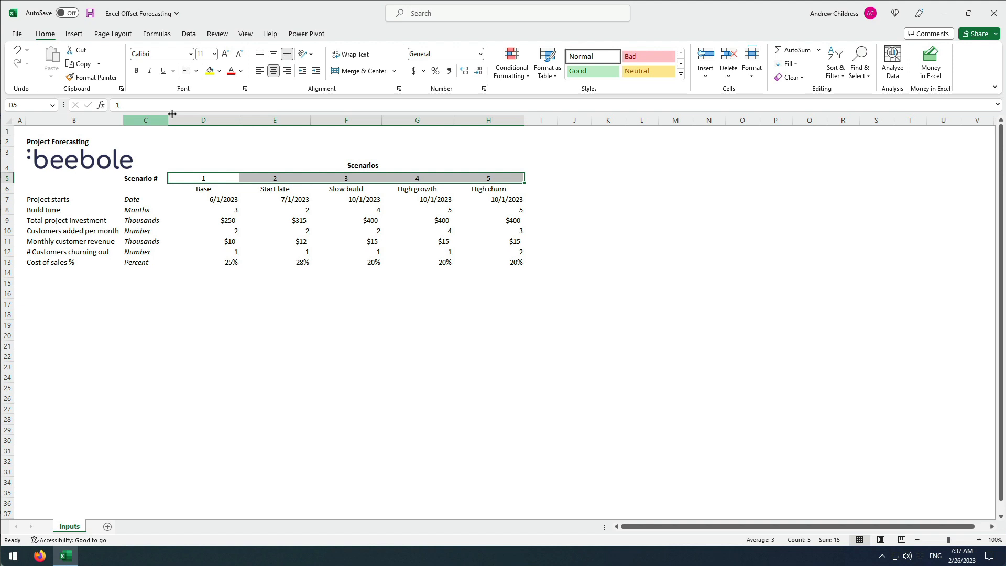
click(219, 71)
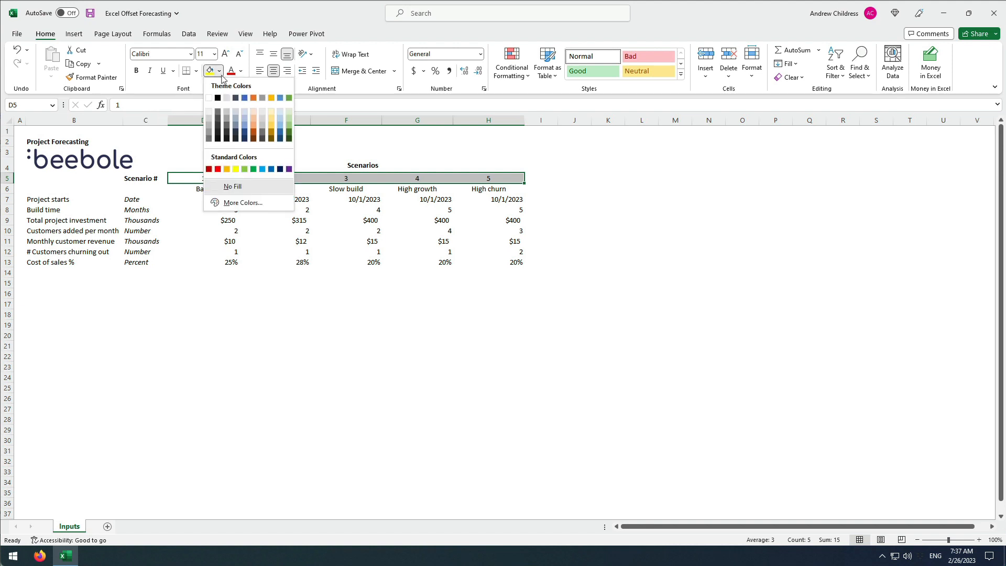
click(228, 113)
click(169, 147)
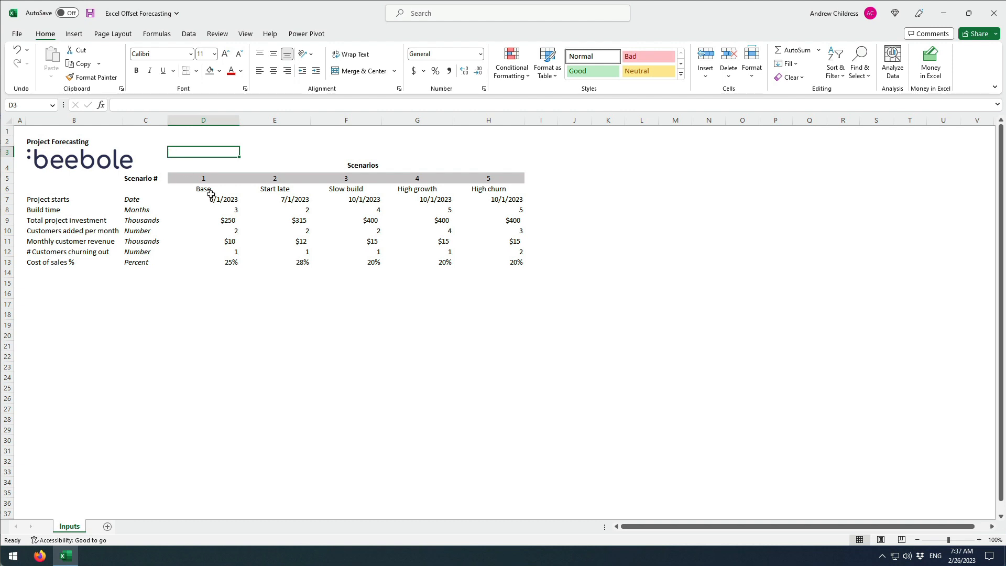
drag(207, 193, 487, 196)
key(ctrl+b)
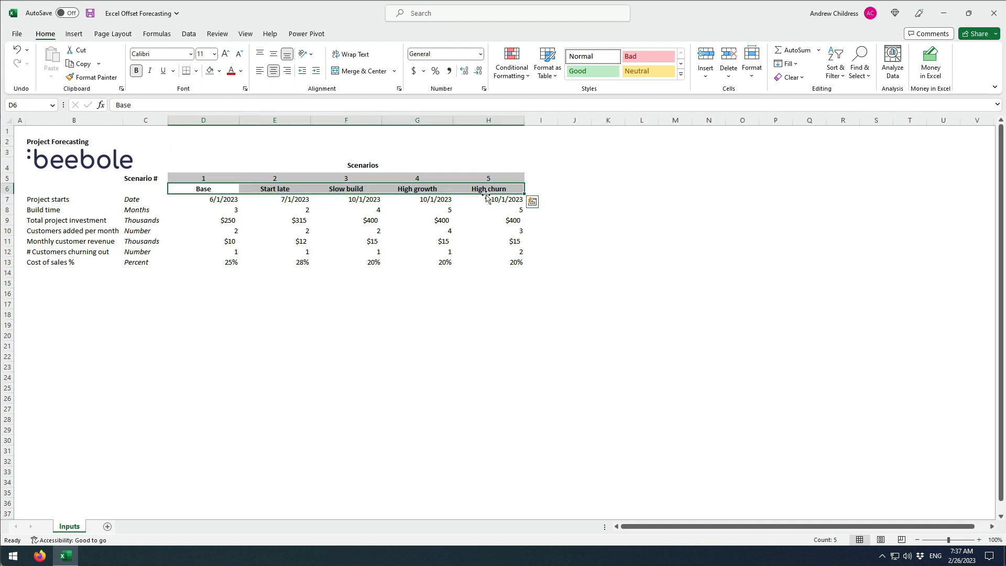
- Centre the project start dates and build times in D7:H8, and select the investment amounts in D9:H9
drag(229, 198, 510, 200)
click(274, 71)
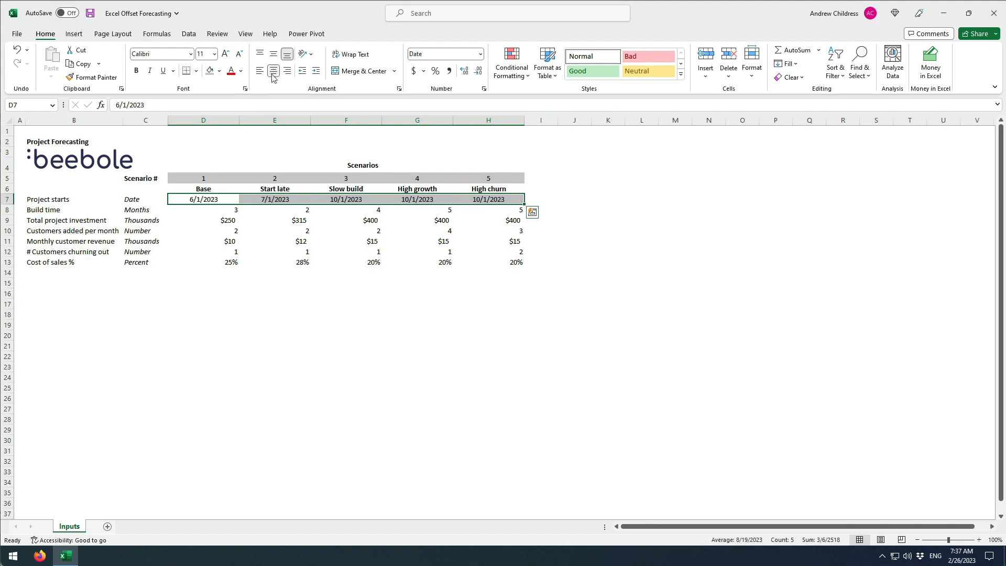
drag(200, 209, 516, 211)
click(273, 71)
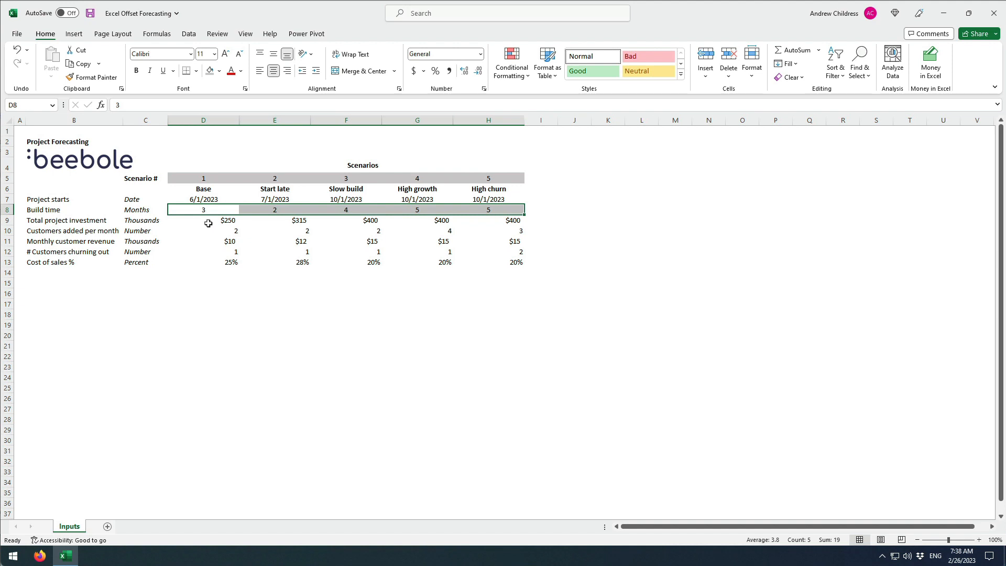
drag(208, 223, 516, 220)
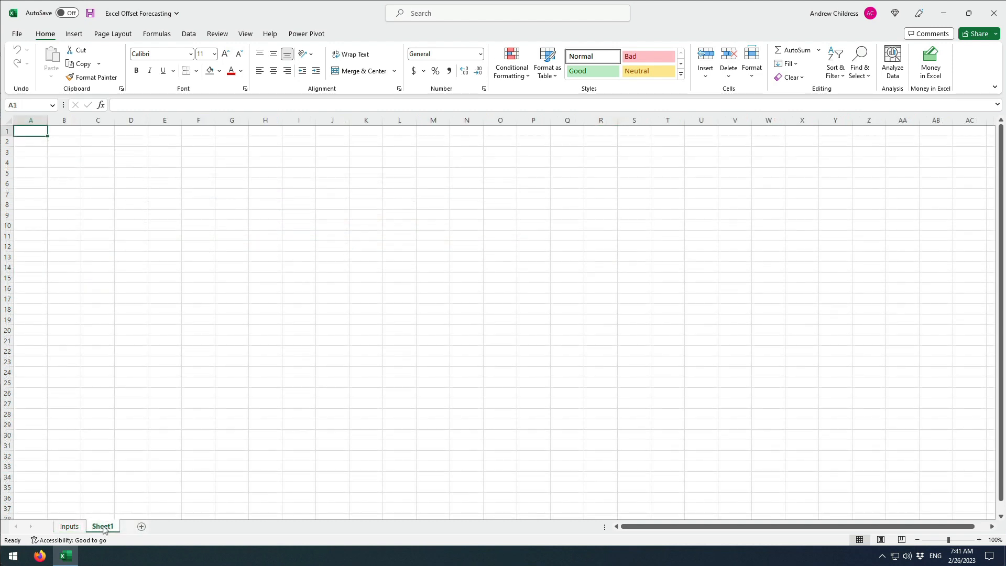
- Rename the new Sheet1 worksheet as Projection
double_click(103, 526)
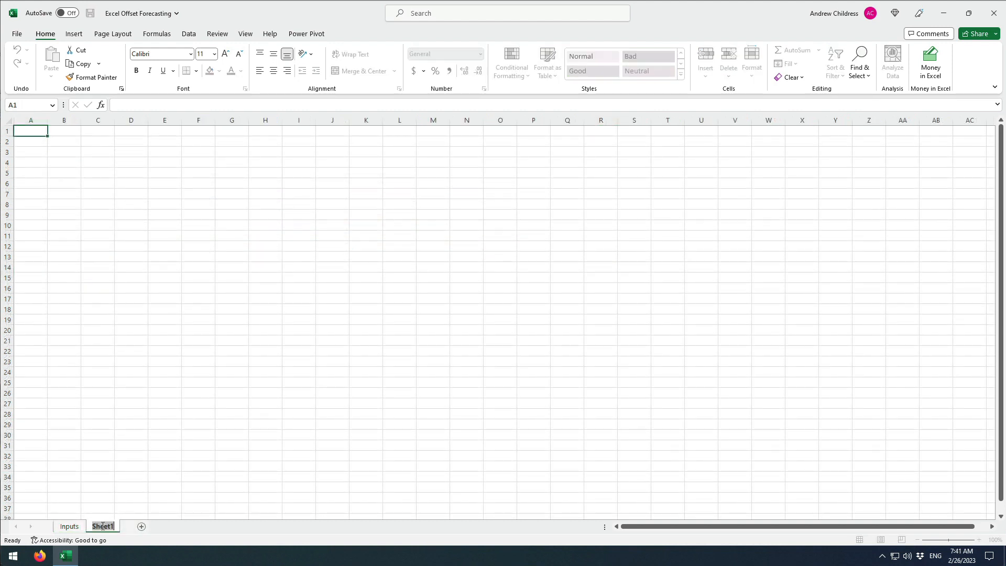
text(Projection)
key(Return)
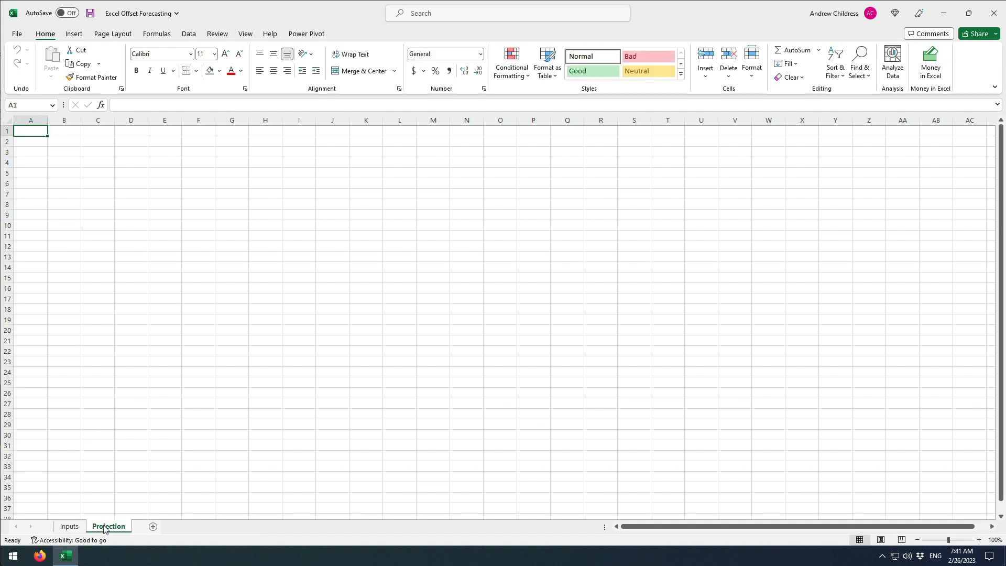
- Narrow column A, then enter "Input your scenario #" in B1 and 1 in B2, with column B fitted to the label
drag(48, 124, 29, 124)
click(50, 131)
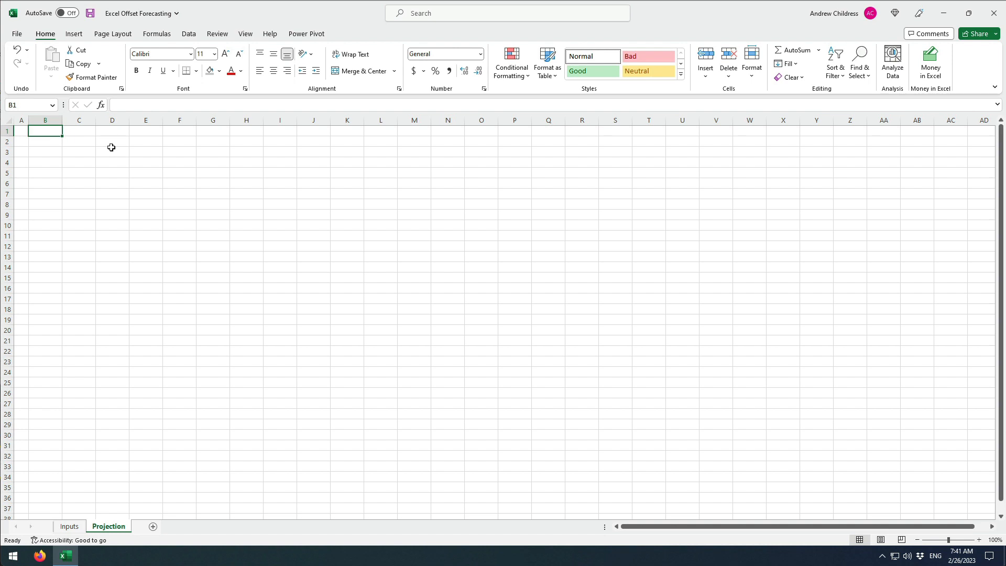
text(Input your scenario #)
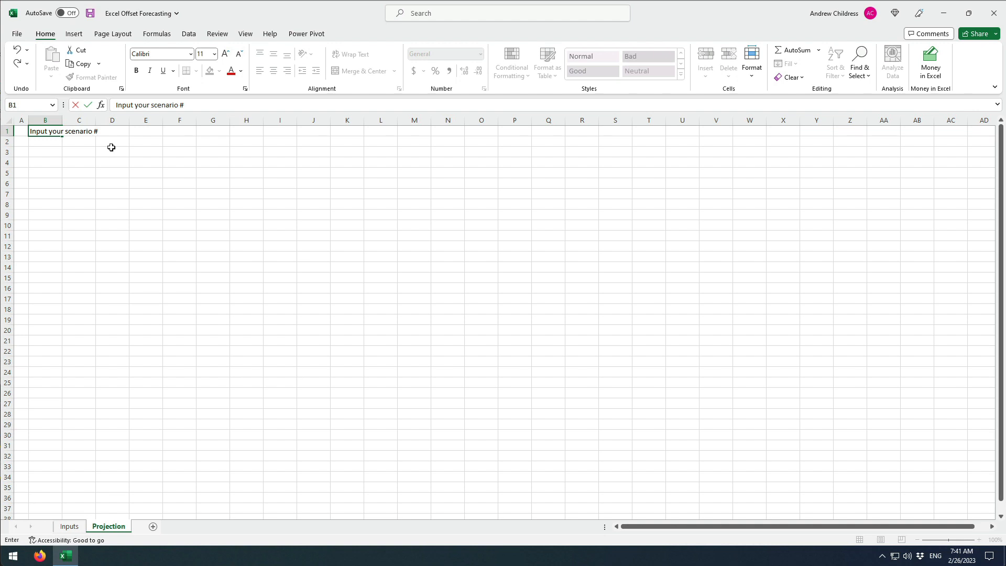
key(Return)
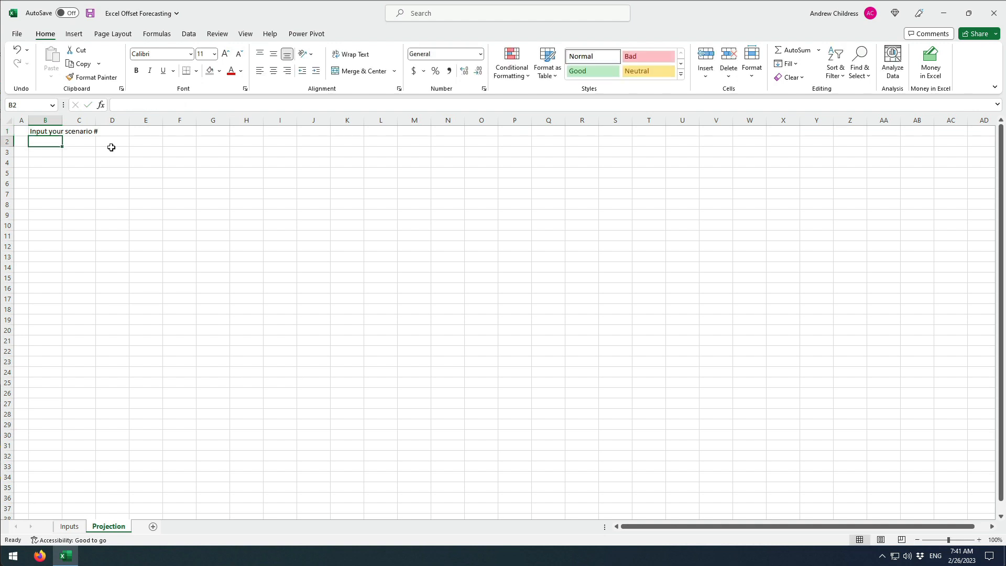
text(1)
key(Return)
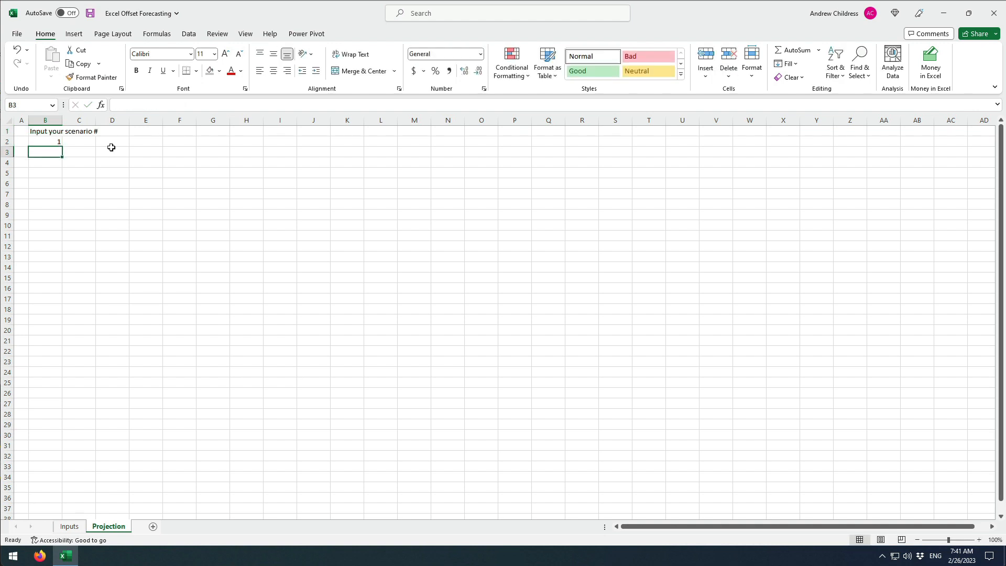
double_click(62, 120)
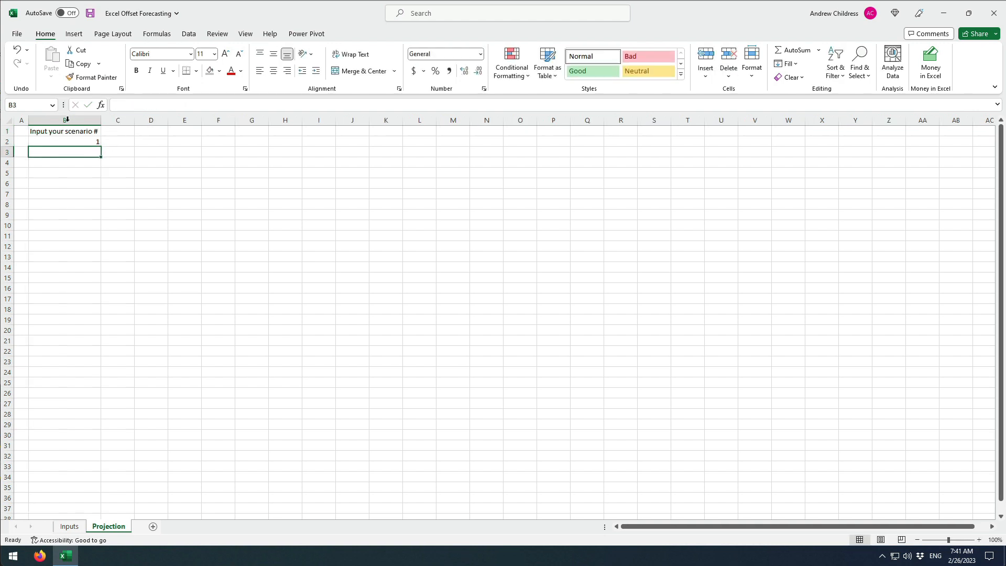
- Format B1:B3 with a yellow fill and bold, left-aligned text
drag(68, 131, 68, 143)
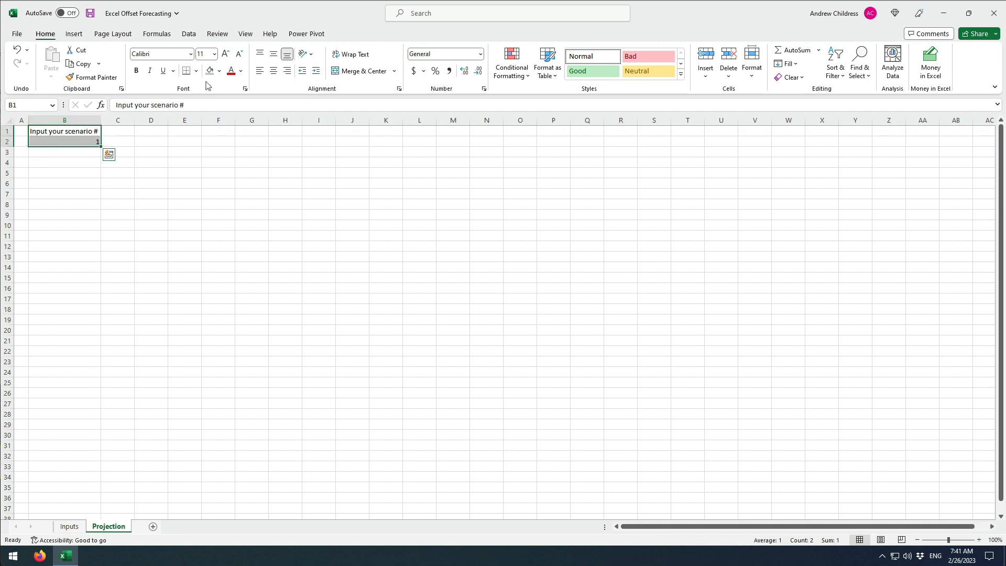
key(shift+Down)
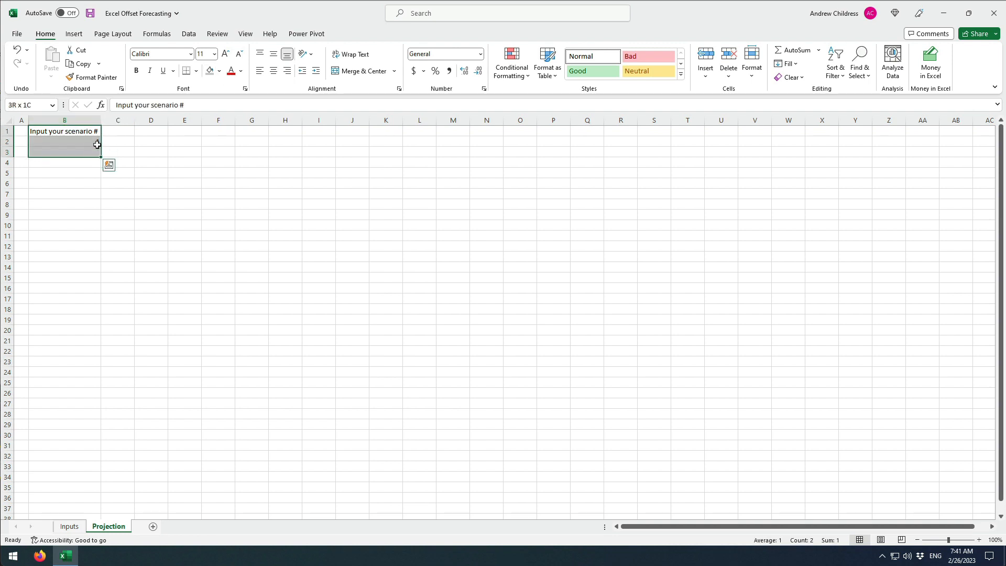
click(219, 71)
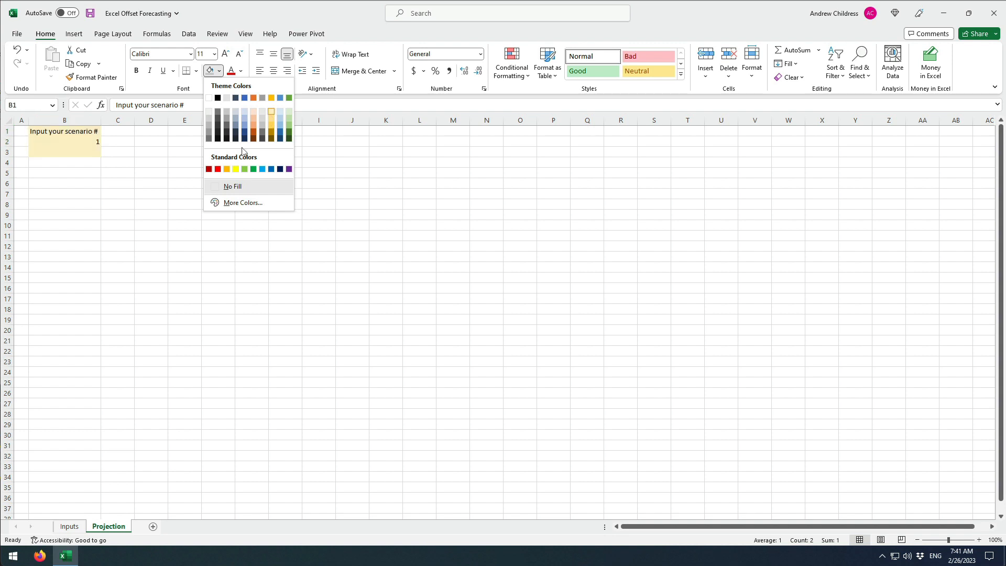
click(235, 169)
click(136, 70)
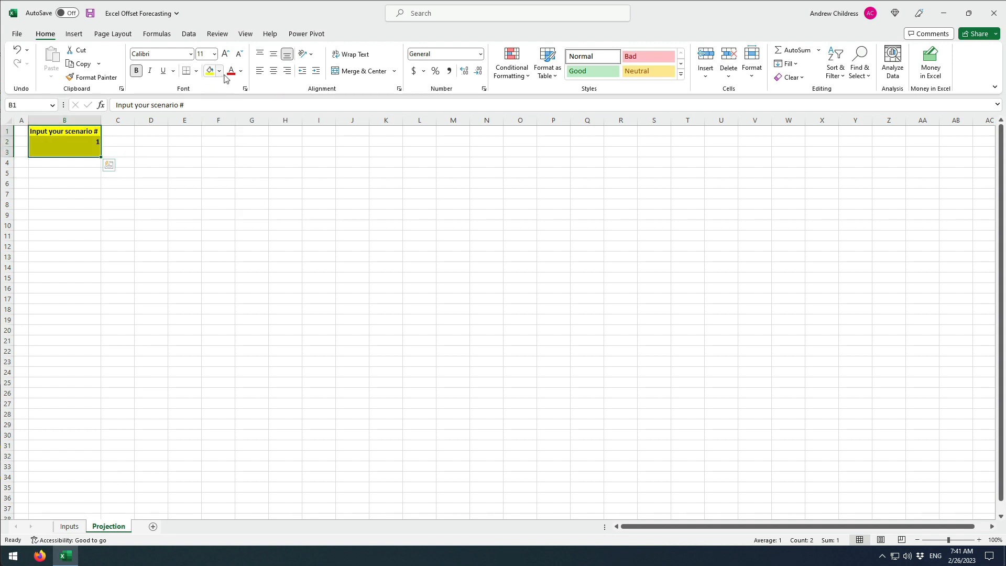
click(259, 70)
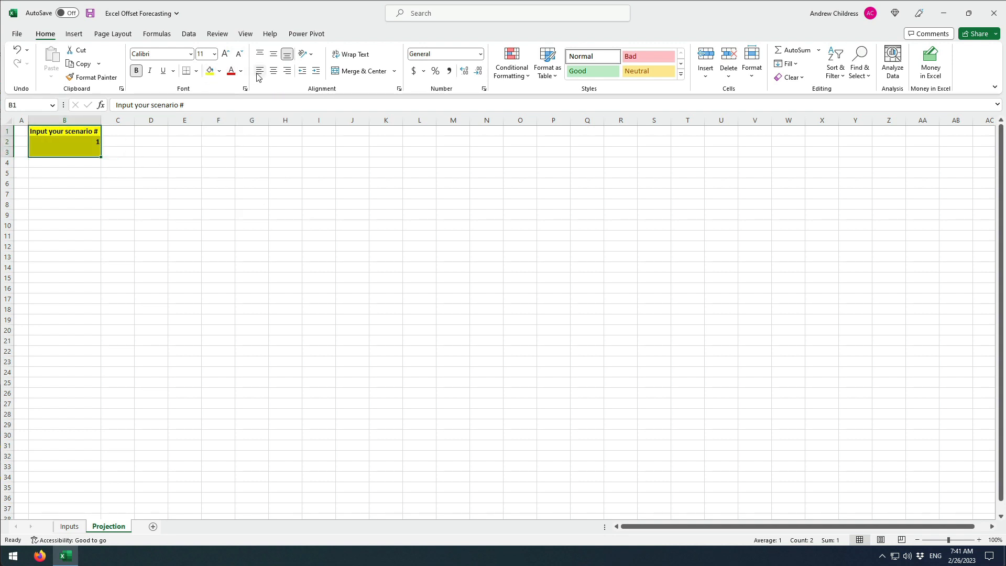
- Look up the chosen scenario's name in B3 with =HLOOKUP(B2,Inputs!$D$5:$H$6,2,FALSE)
click(62, 153)
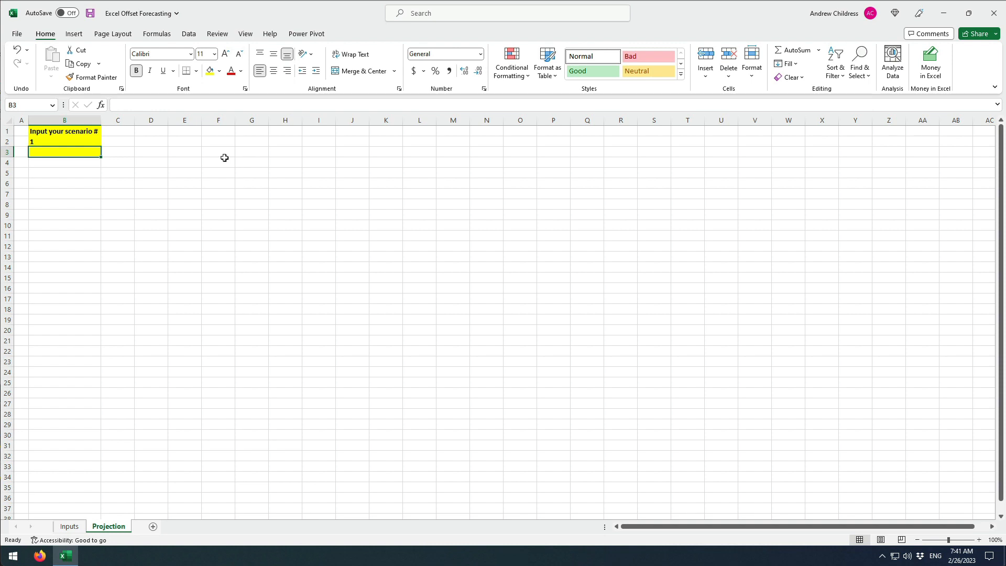
text(=HLOOKUP()
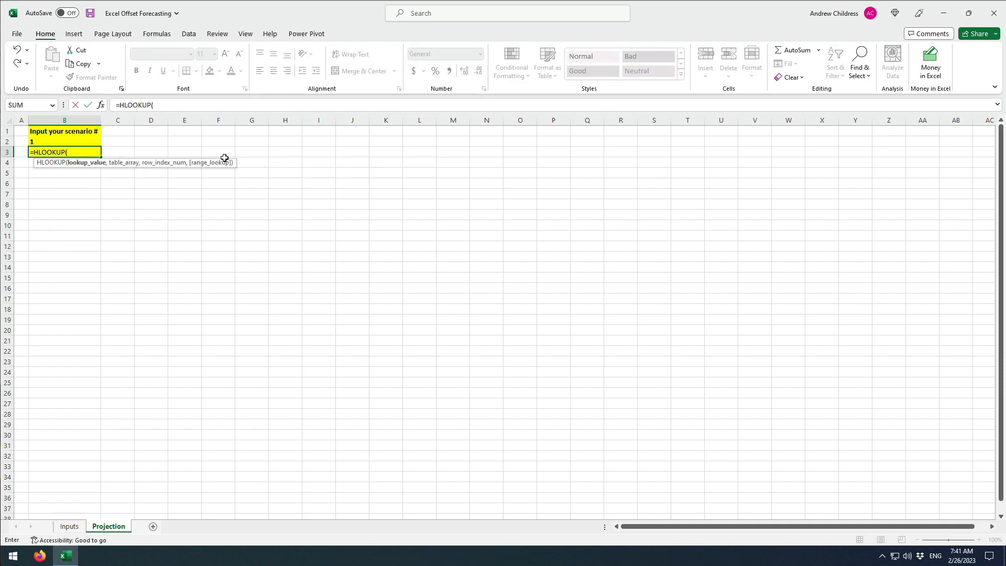
key(Up)
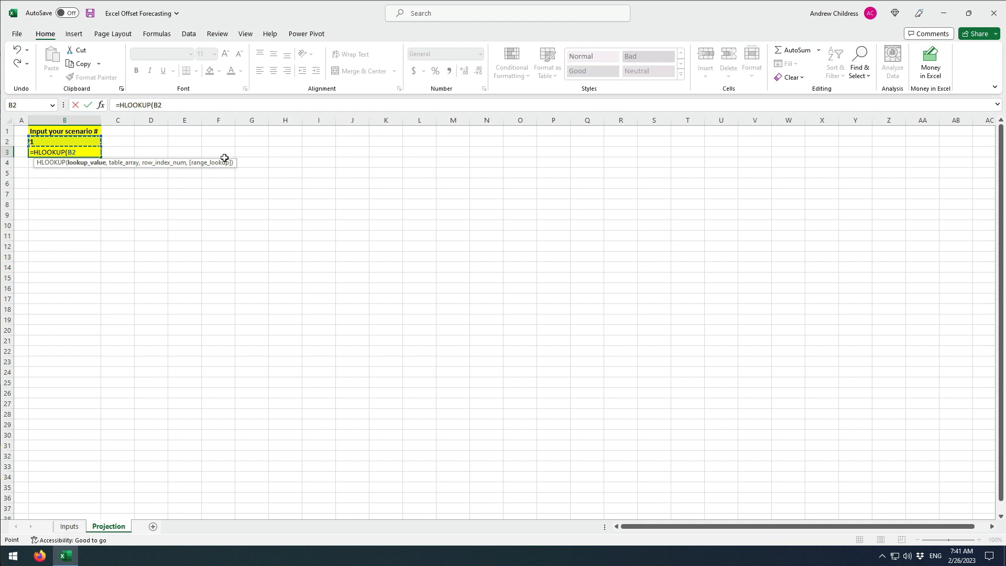
text(,)
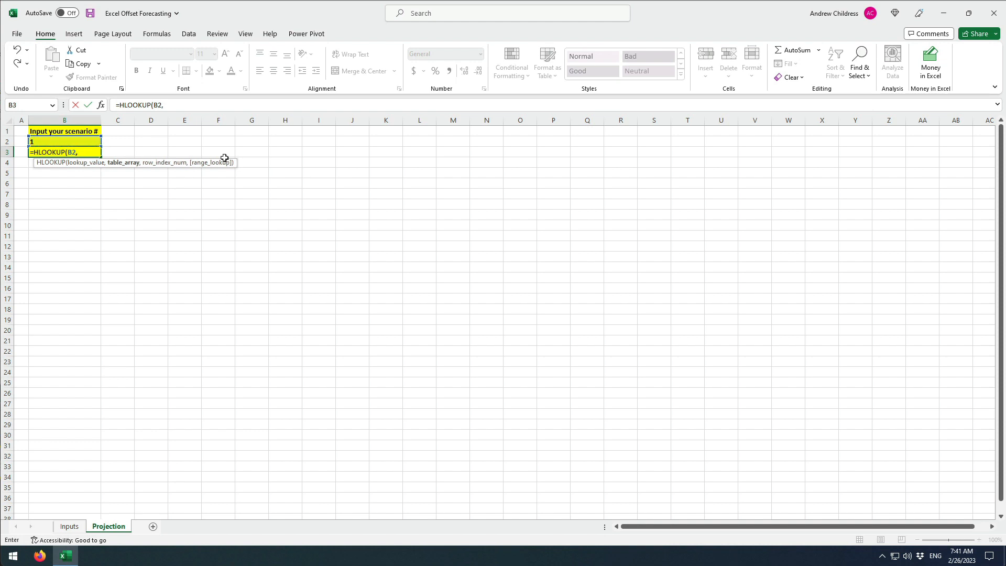
click(69, 526)
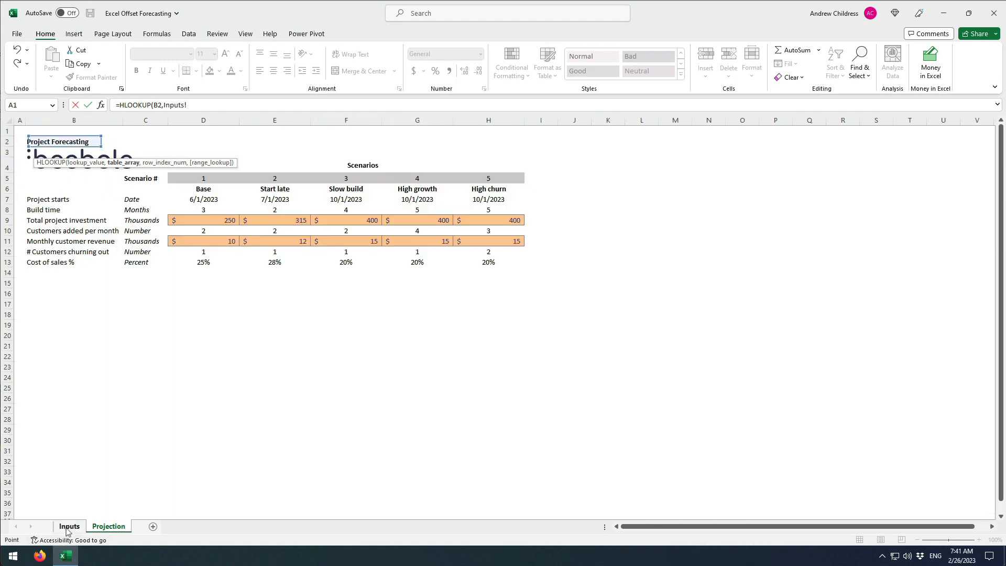
click(216, 183)
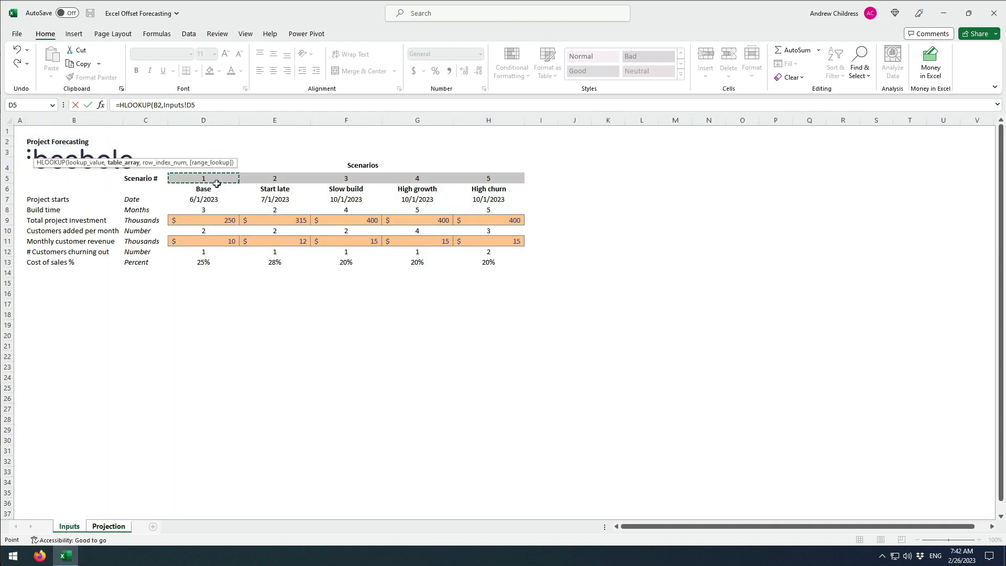
drag(216, 184, 479, 191)
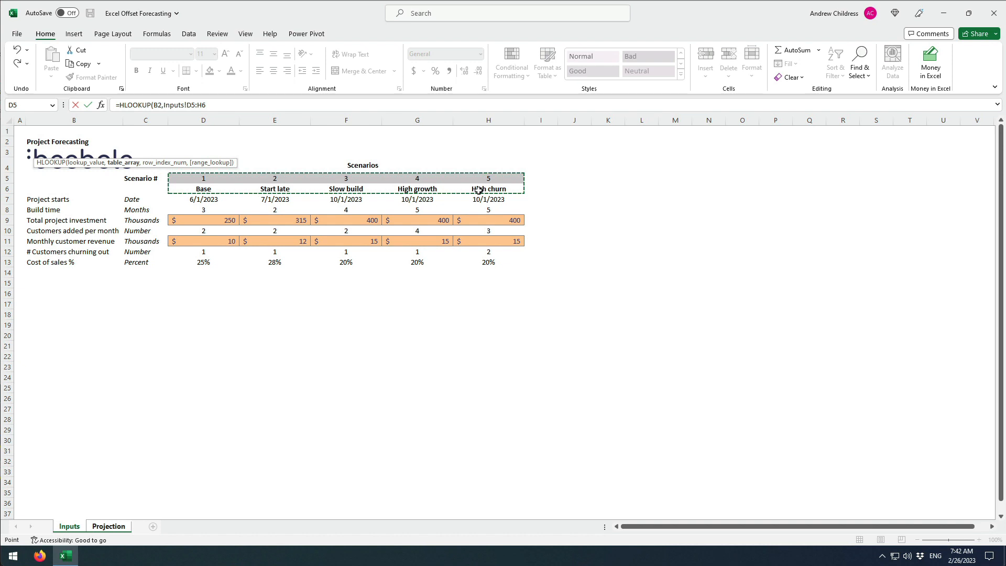
key(F4)
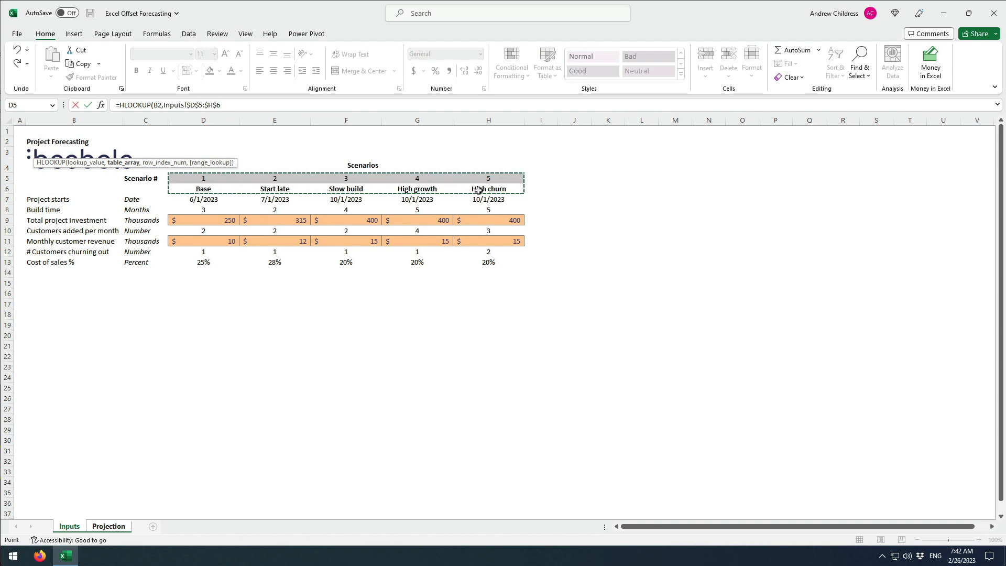
text(,)
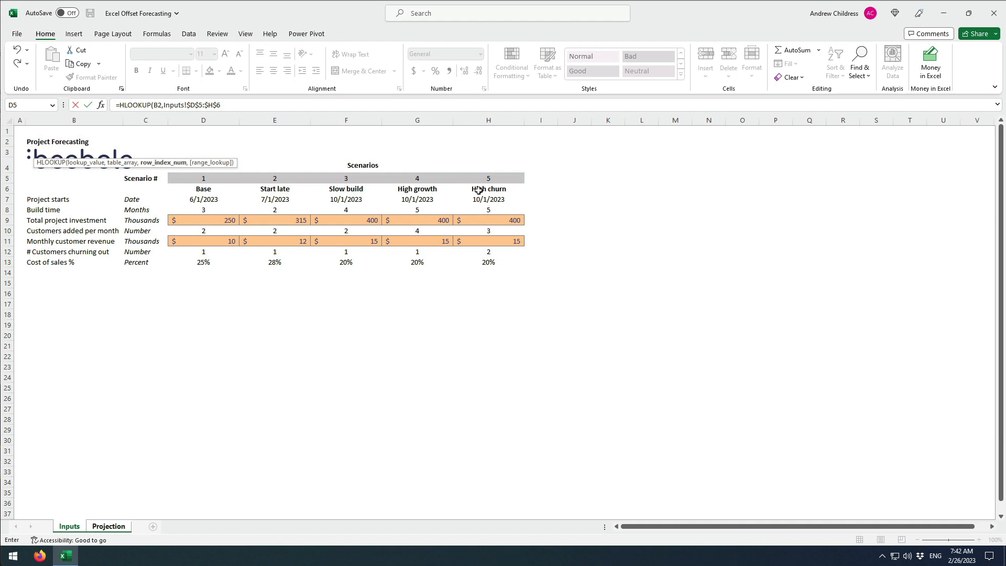
text(,2,)
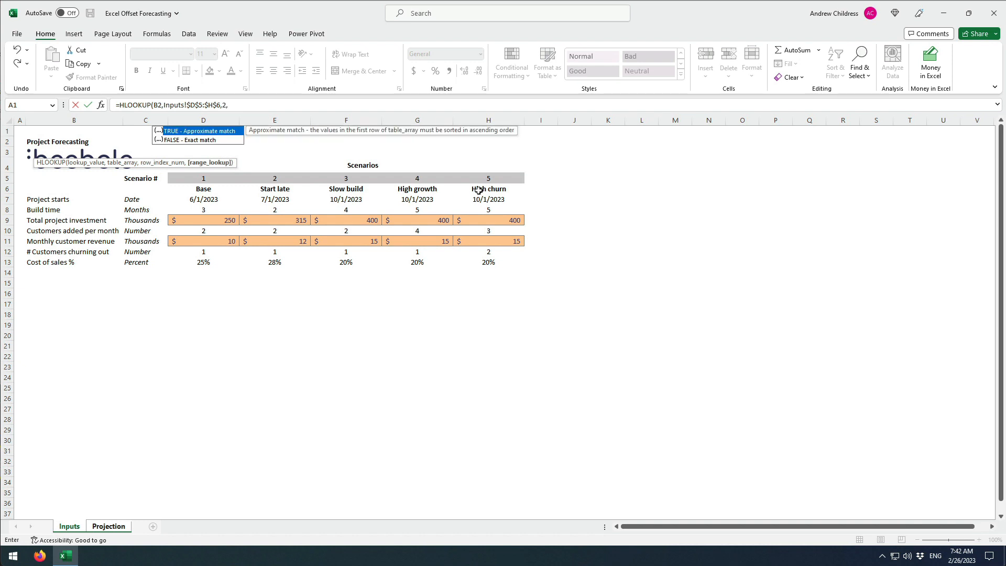
text(FALSE))
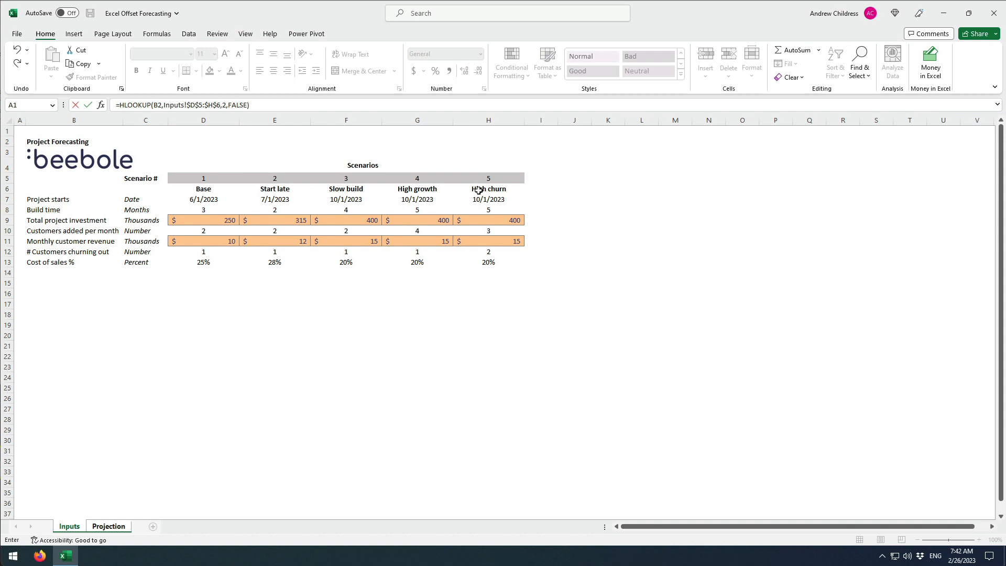
key(Return)
- Test the scenario name lookup by setting B2 to 2, 3 and 5, and return it to 1
key(Up)
key(Up)
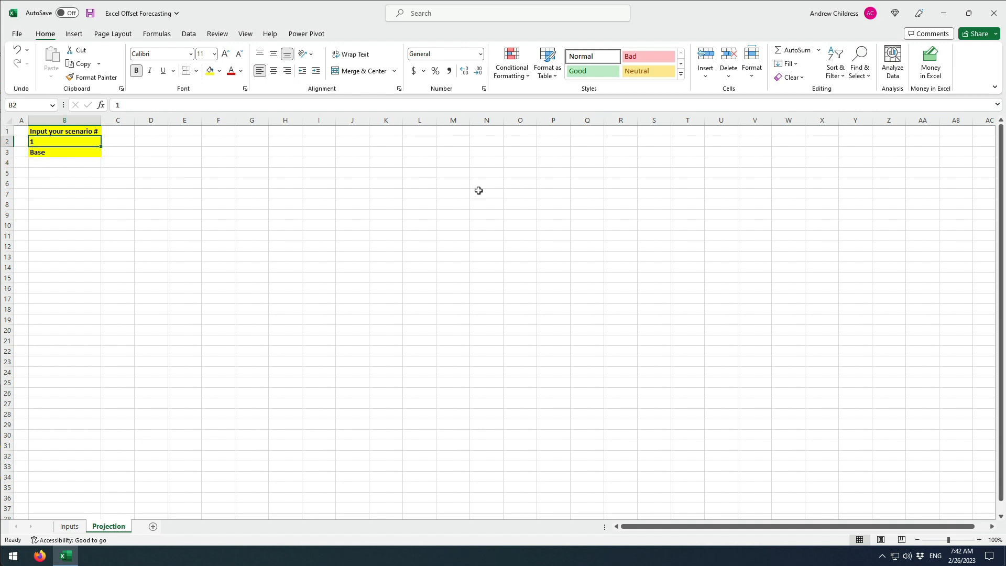
text(2)
key(Return)
key(Up)
text(3)
key(Return)
key(Up)
text(5)
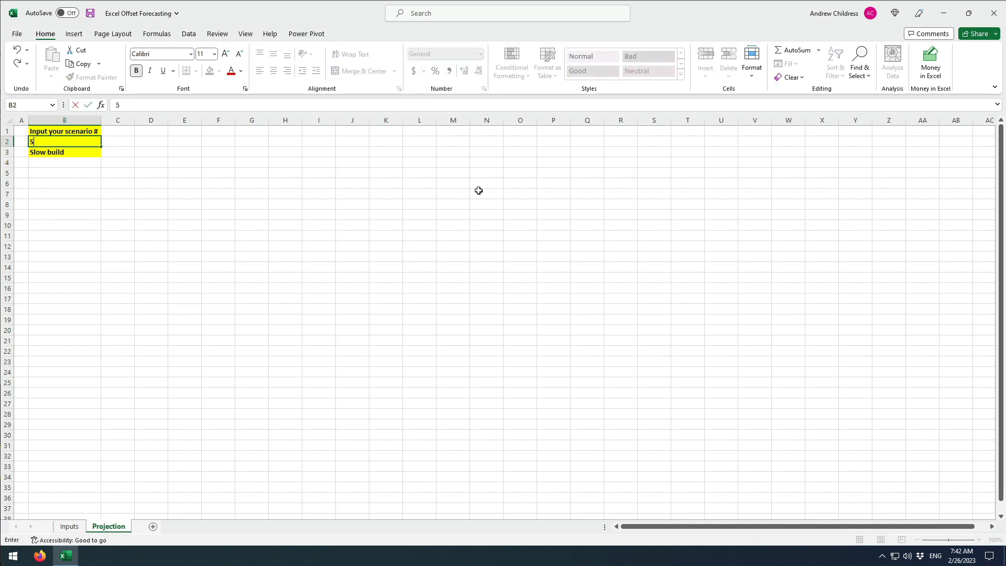
key(Return)
key(Up)
text(1)
key(Return)
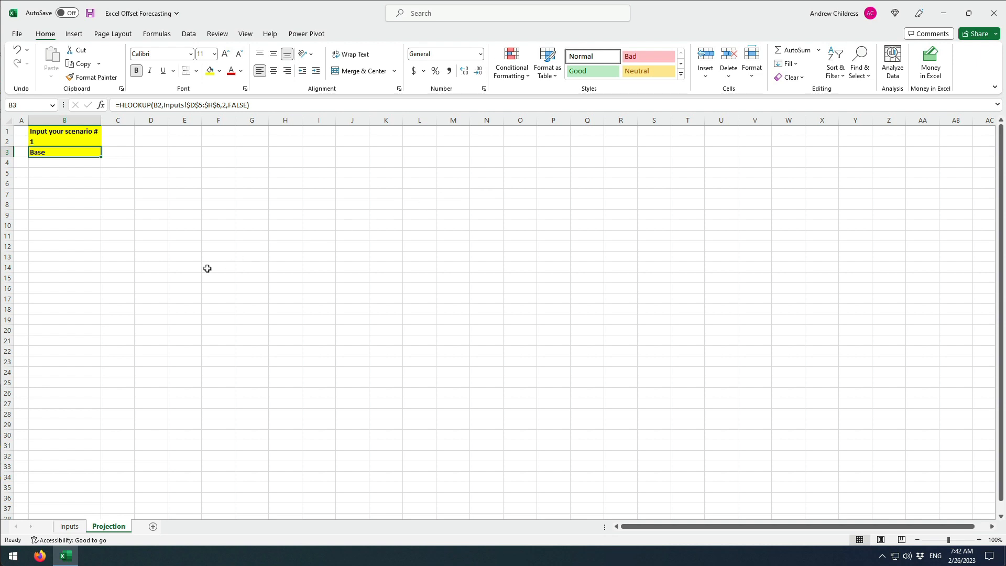
- Enter the heading "Scenario details" in B17 and make it bold
click(90, 297)
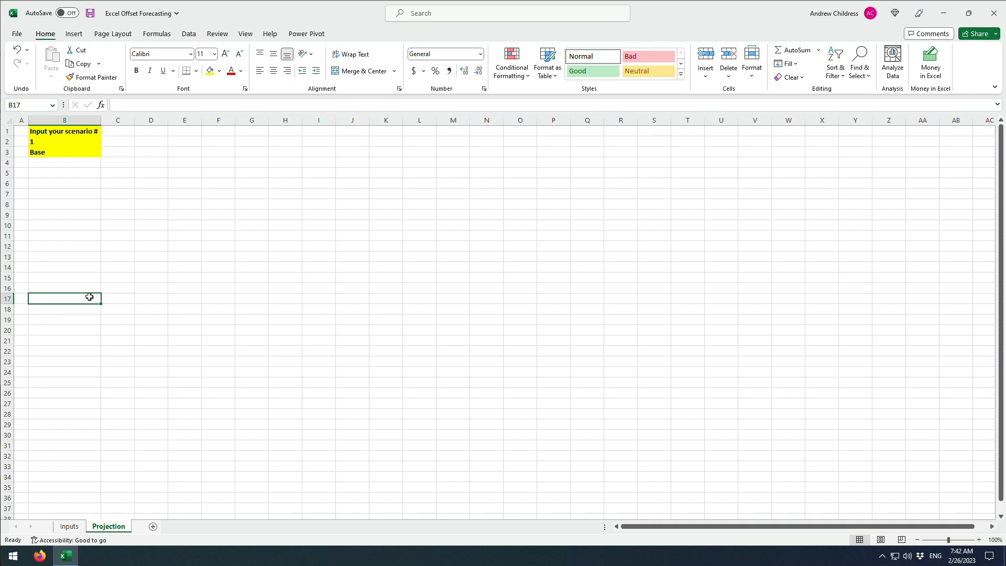
text(Scenario details)
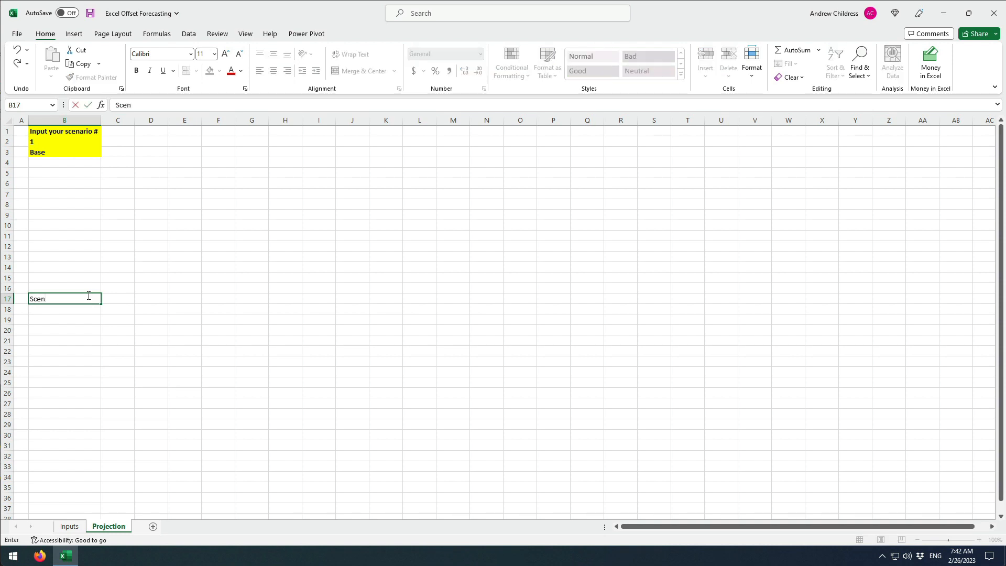
key(Return)
click(90, 298)
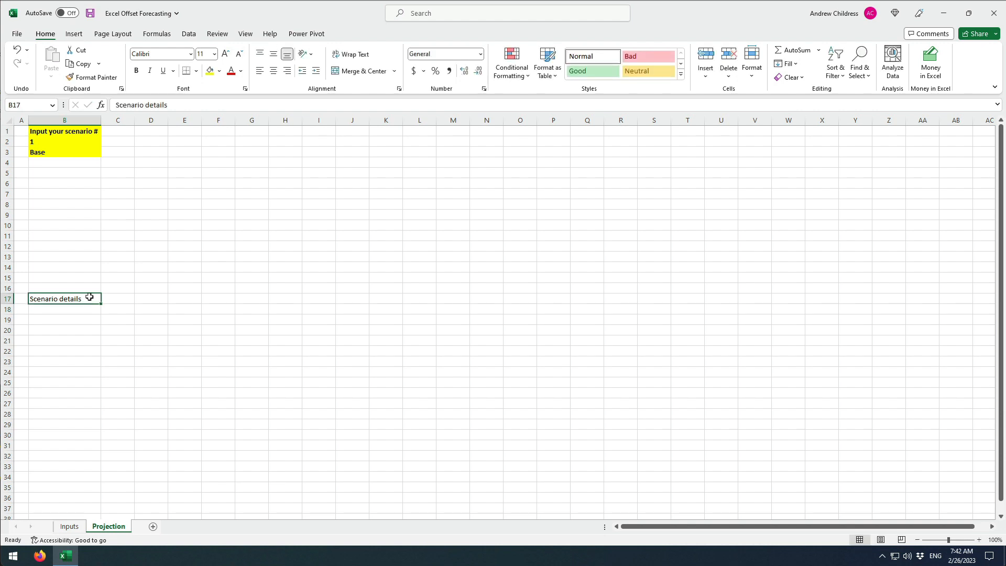
key(ctrl+b)
key(Return)
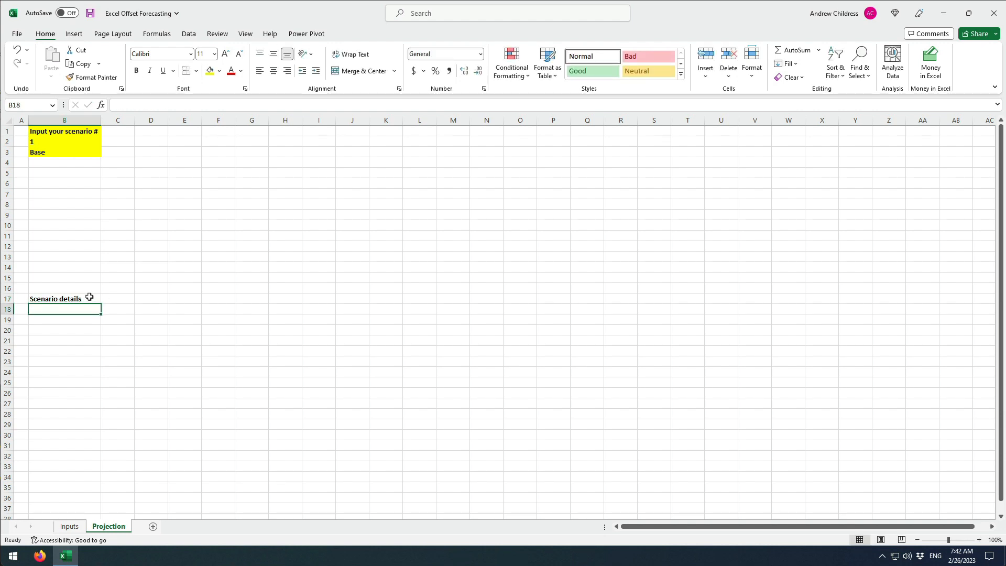
- Link B18 to the Project starts label with =Inputs!B7, fill the formula down to B24, and fit column B to the labels
text(=)
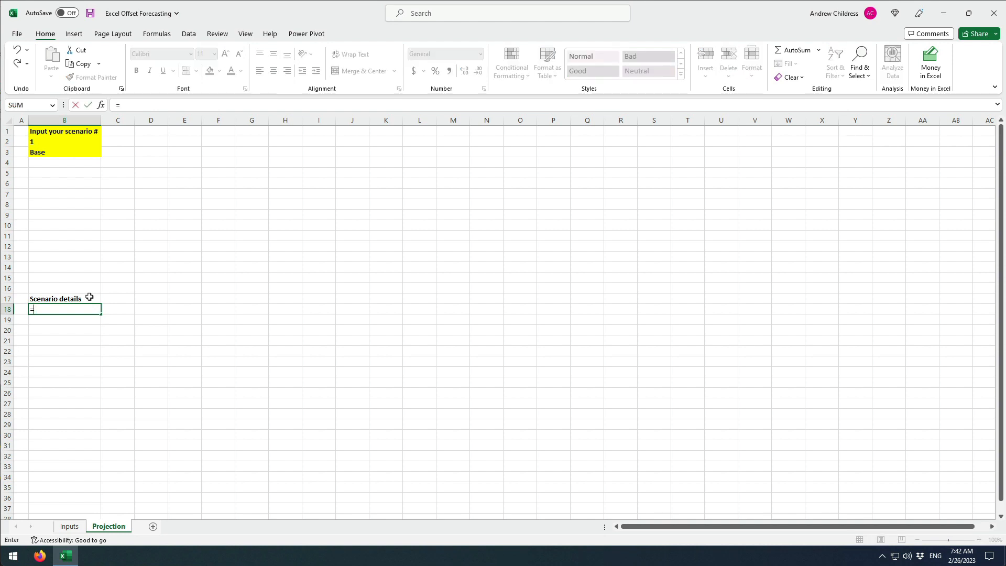
click(78, 527)
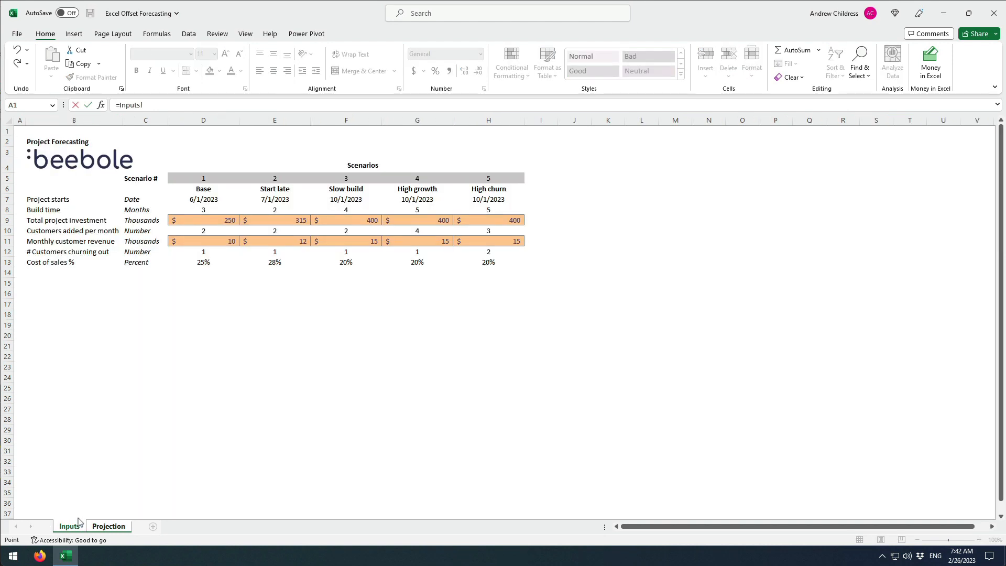
click(60, 201)
key(Return)
click(82, 310)
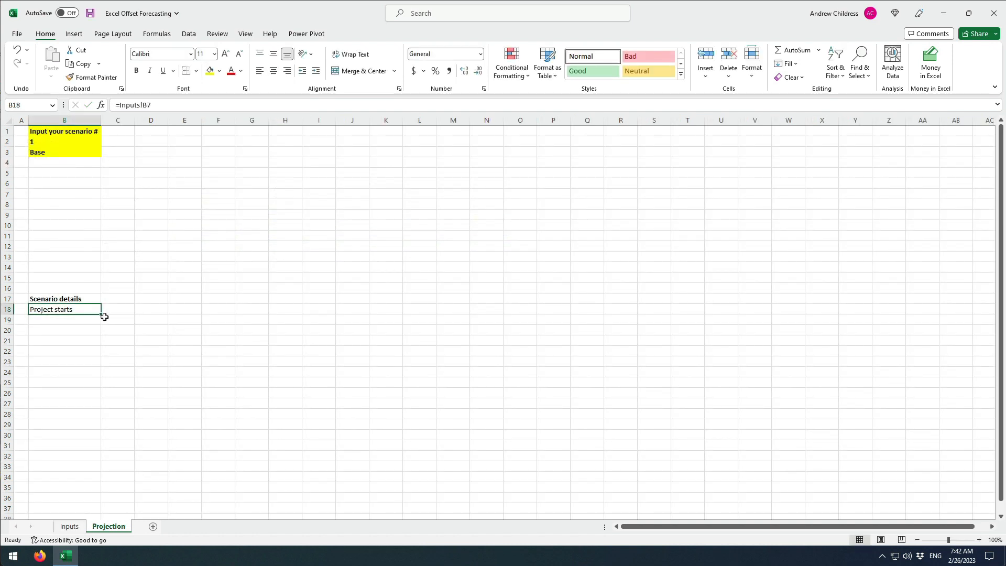
drag(104, 314, 99, 378)
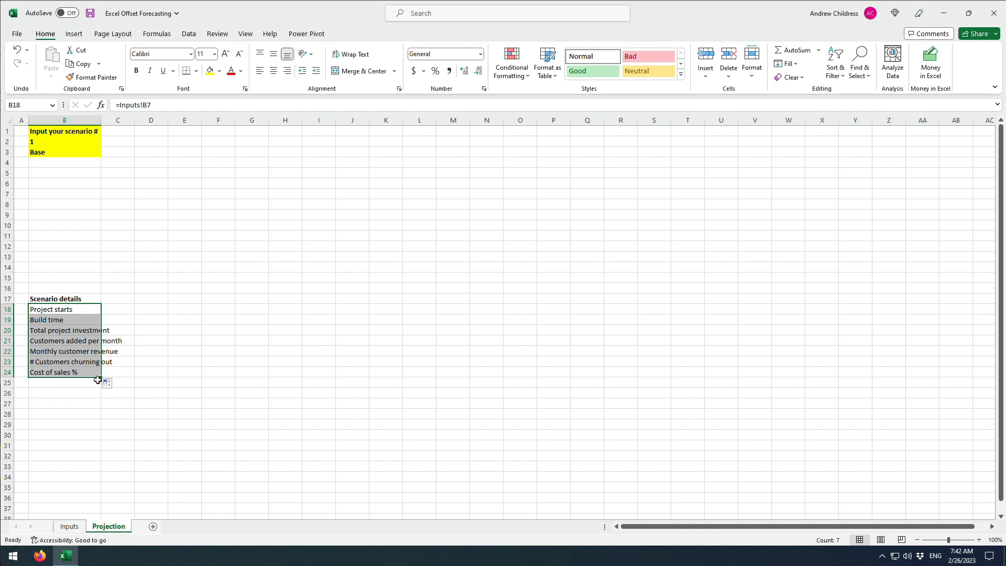
double_click(101, 122)
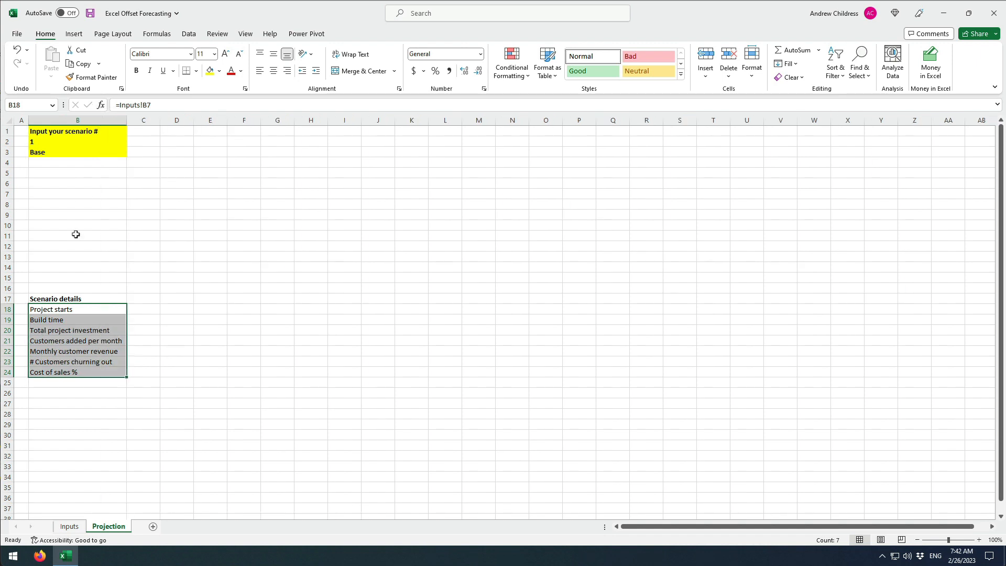
click(85, 371)
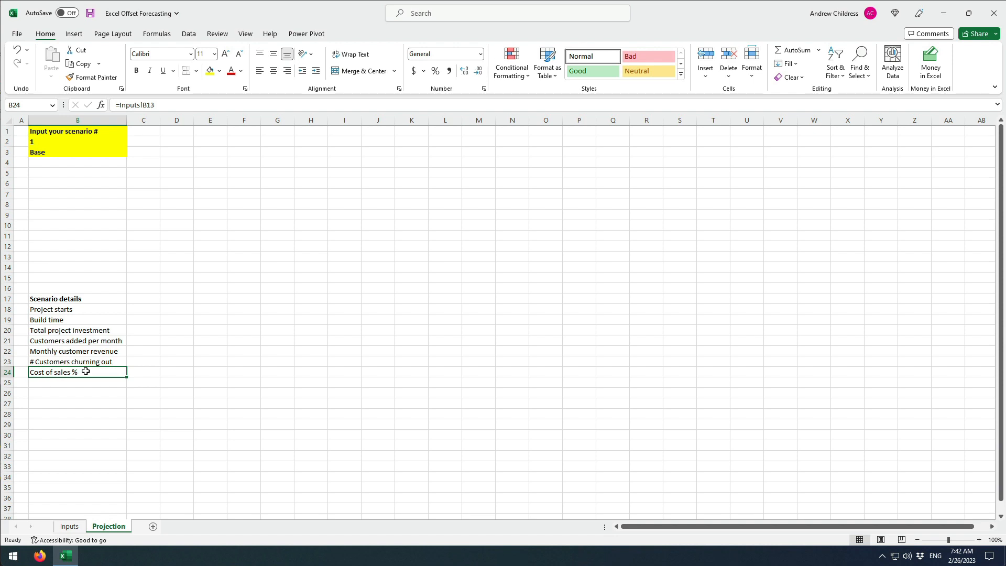
click(144, 309)
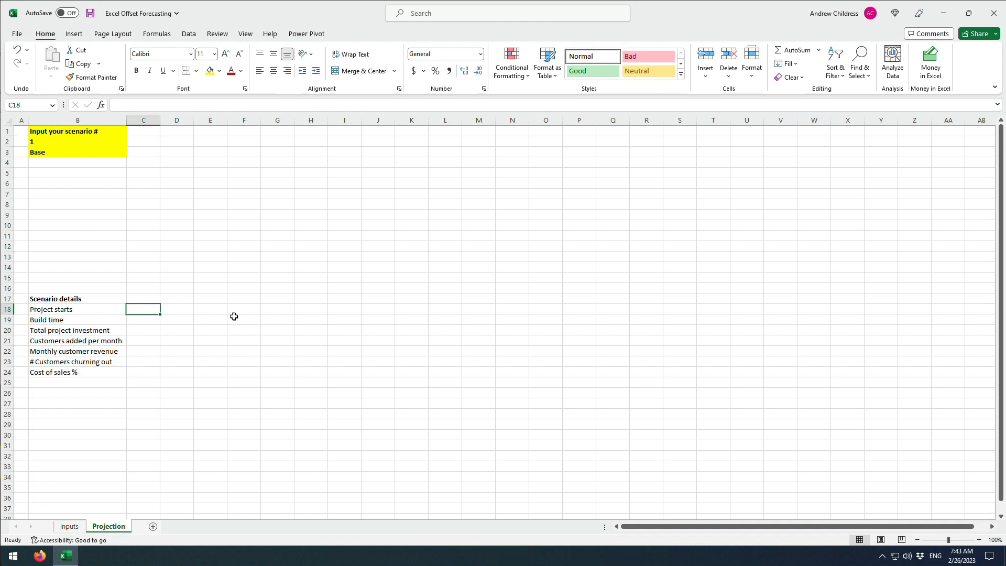
- Look up the project start for the chosen scenario in C18 with =OFFSET(Inputs!C7,0,Projection!$B$2)
text(=off)
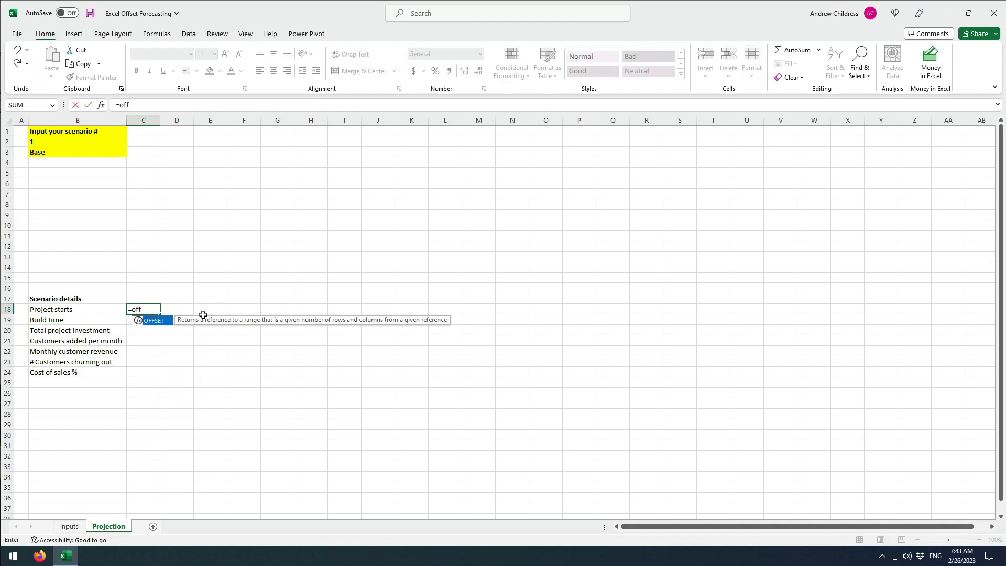
key(Tab)
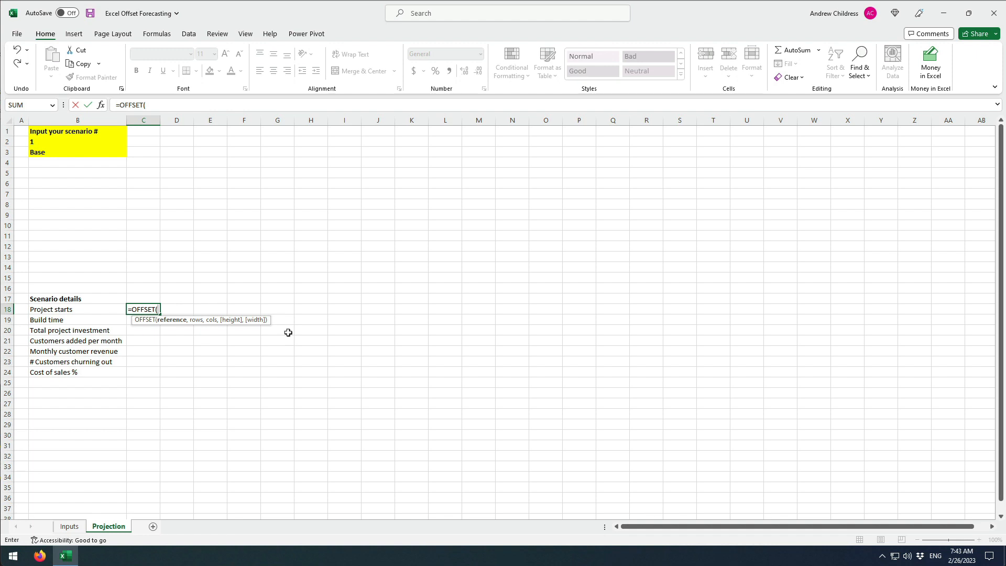
click(66, 528)
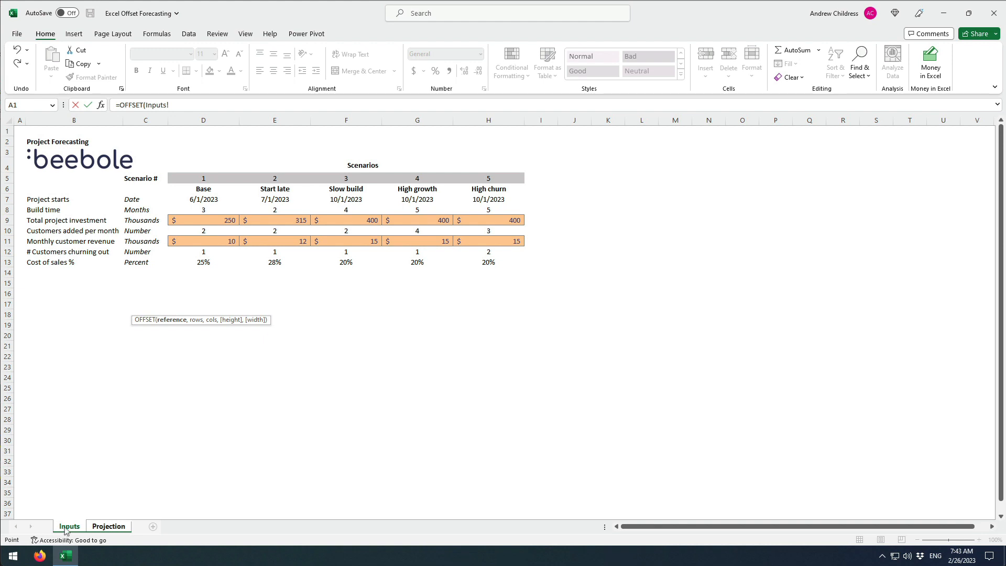
click(143, 203)
text(,)
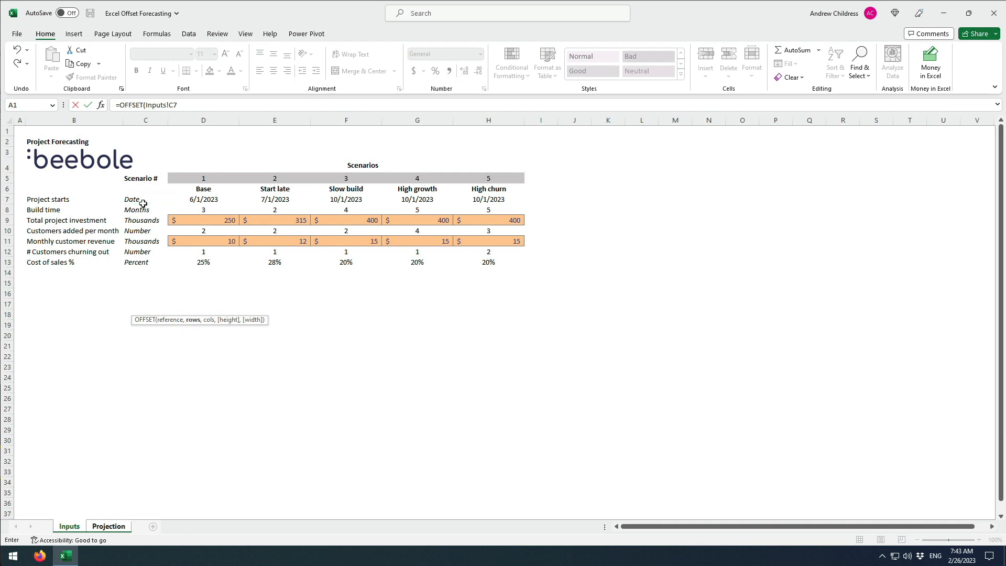
click(100, 526)
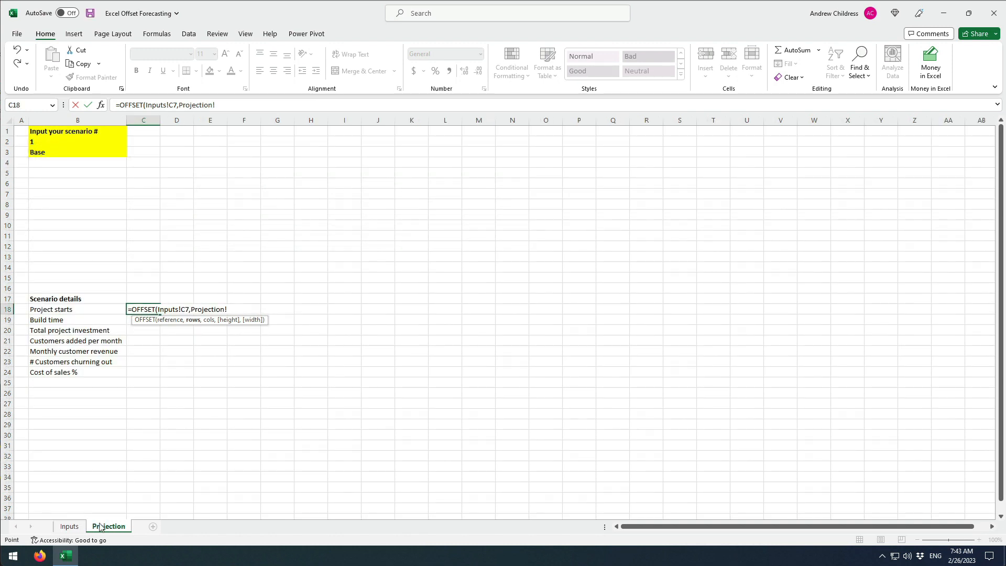
key(BackSpace)
key(BackSpace)
key(BackSpace)
key(BackSpace)
key(BackSpace)
key(BackSpace)
key(BackSpace)
key(BackSpace)
key(BackSpace)
key(BackSpace)
key(BackSpace)
text(0,)
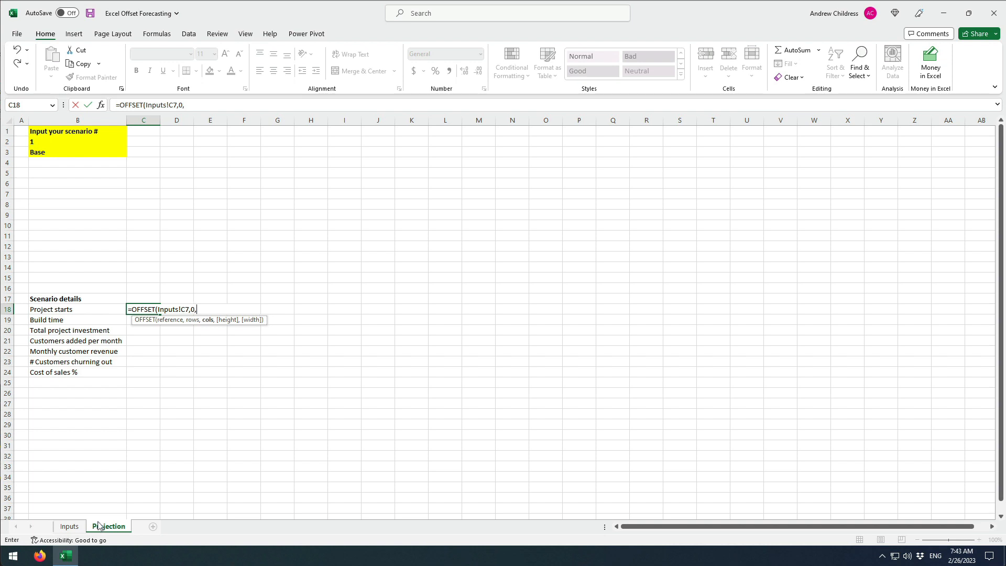
click(101, 144)
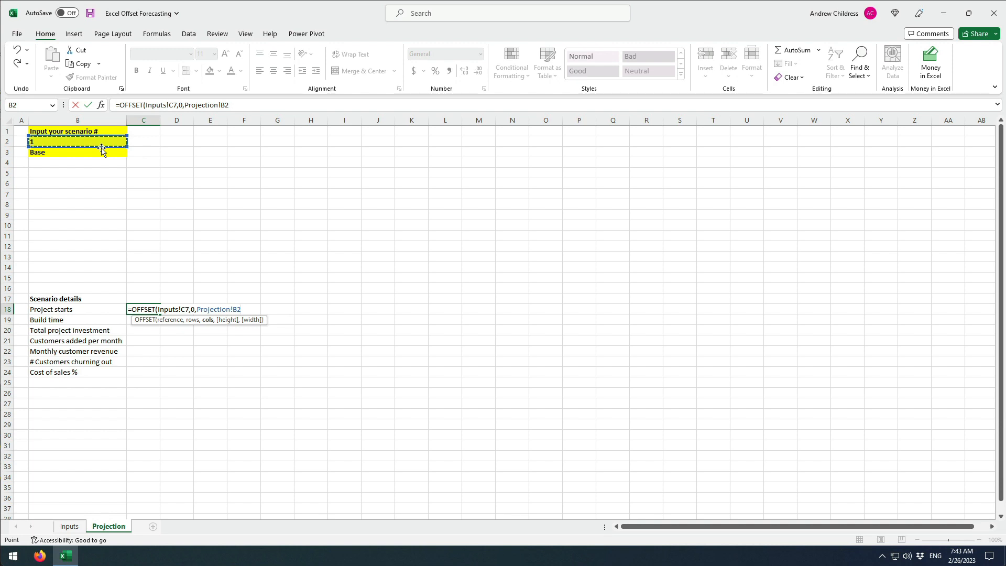
key(F4)
text())
key(Return)
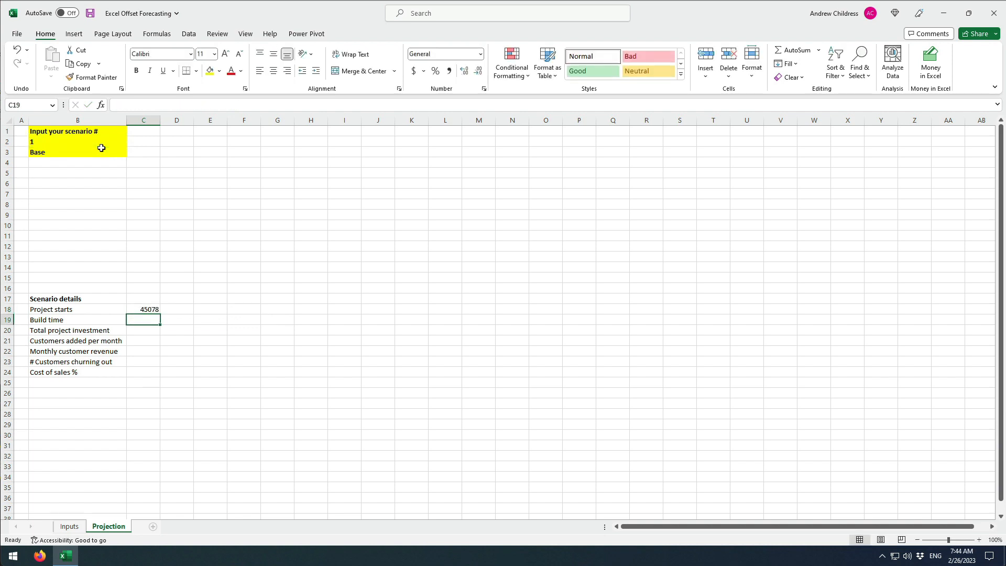
- Copy the formatting of the Base scenario values in Inputs D7:D13 onto Projection C18:C24
key(Up)
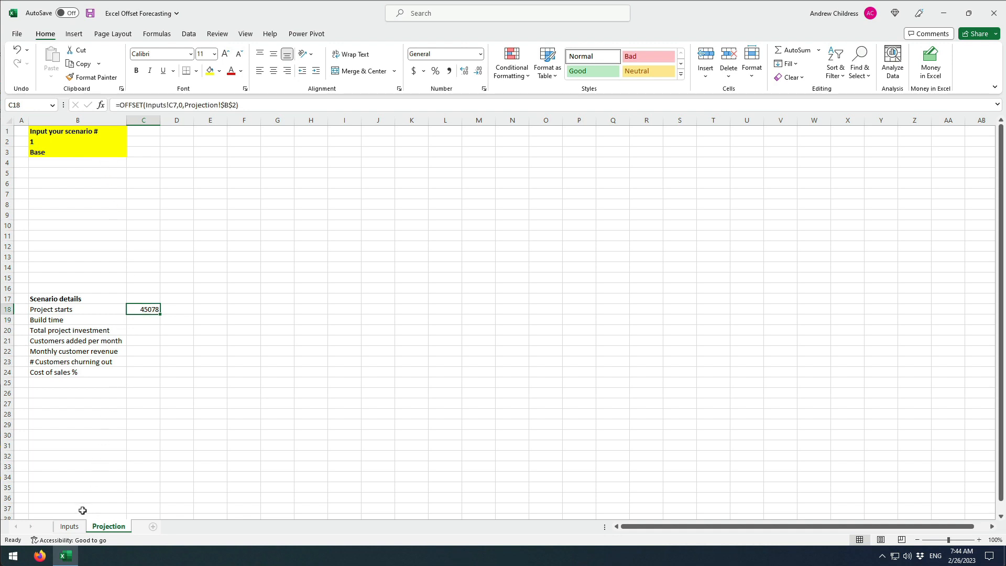
click(69, 526)
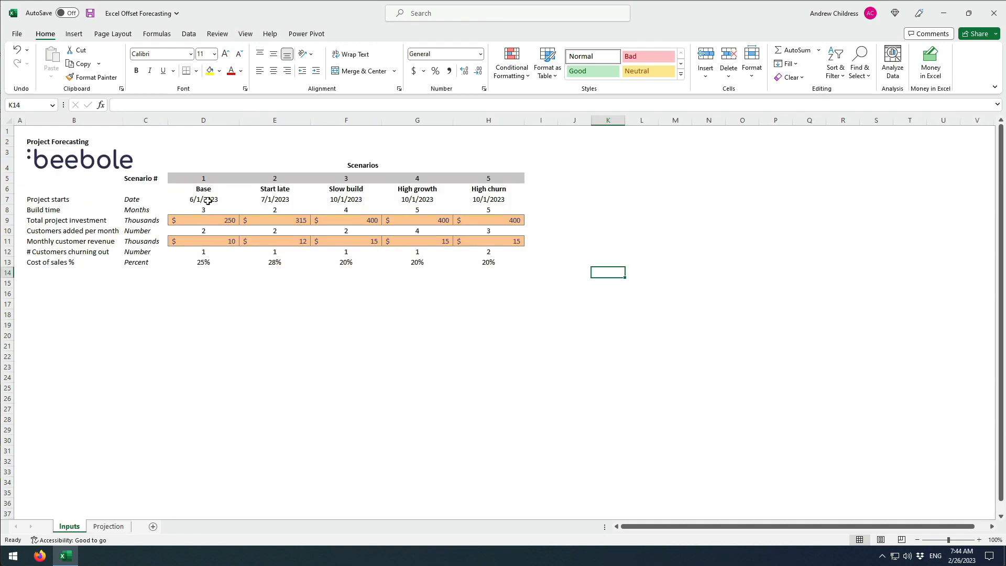
drag(203, 201, 199, 262)
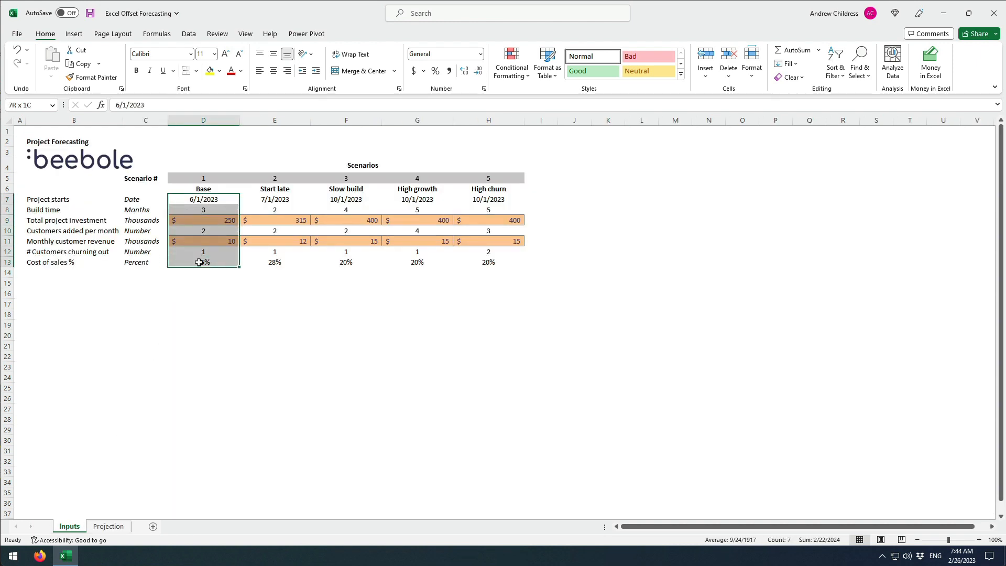
click(92, 77)
click(109, 526)
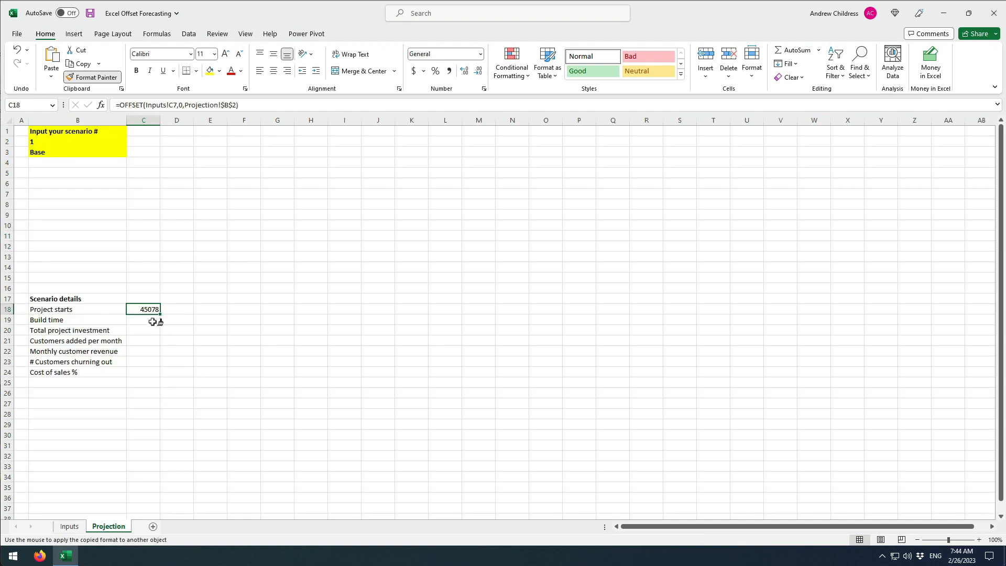
drag(152, 311, 144, 373)
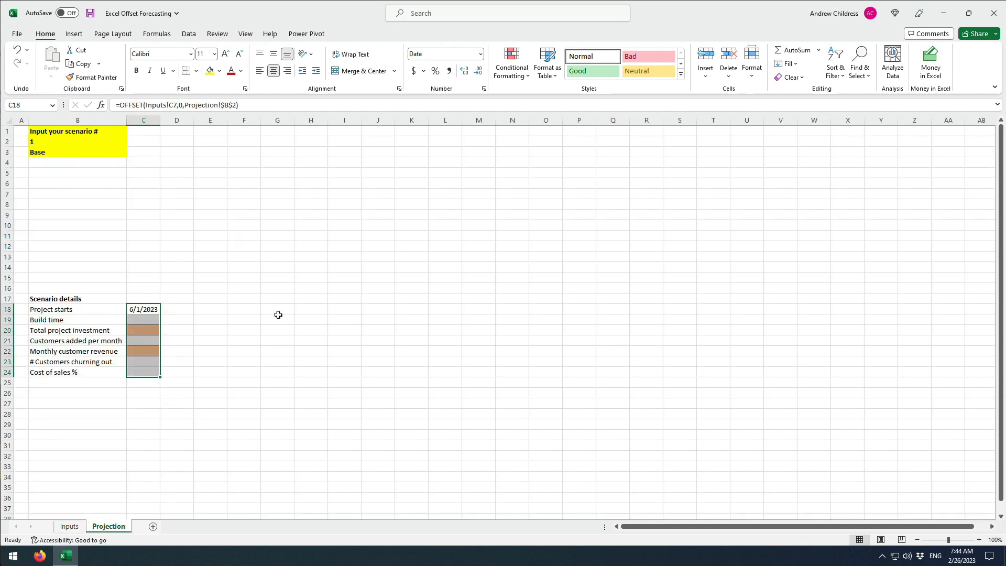
- Test the project start lookup by setting B2 to 2 and 5, and fit column C to the date
click(152, 312)
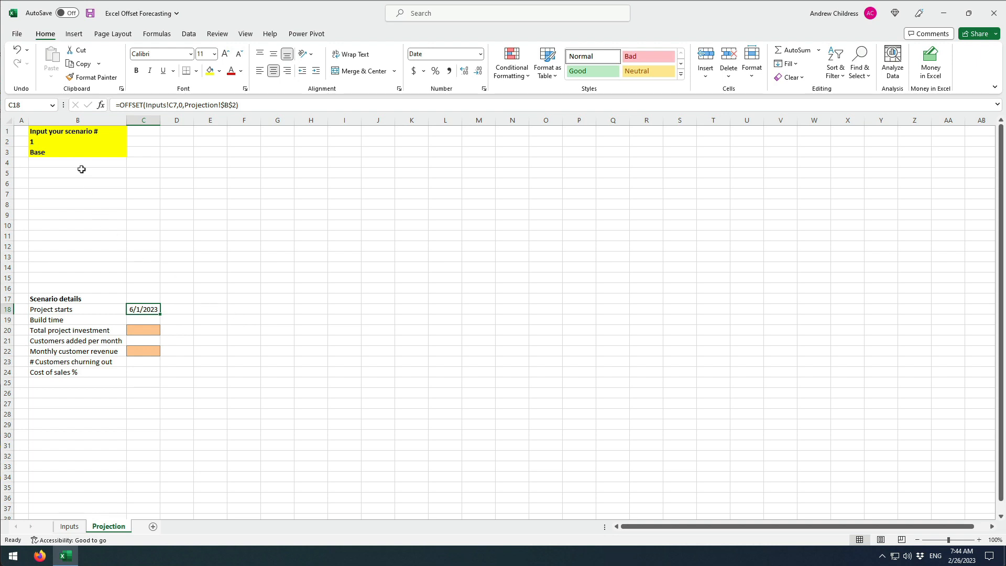
click(80, 147)
text(2)
key(Return)
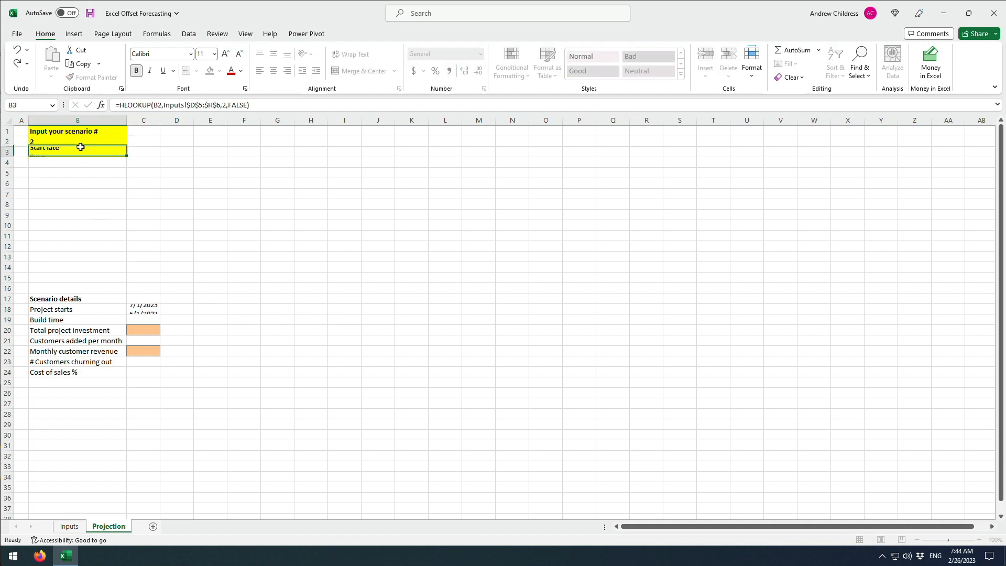
key(Up)
text(5)
key(Return)
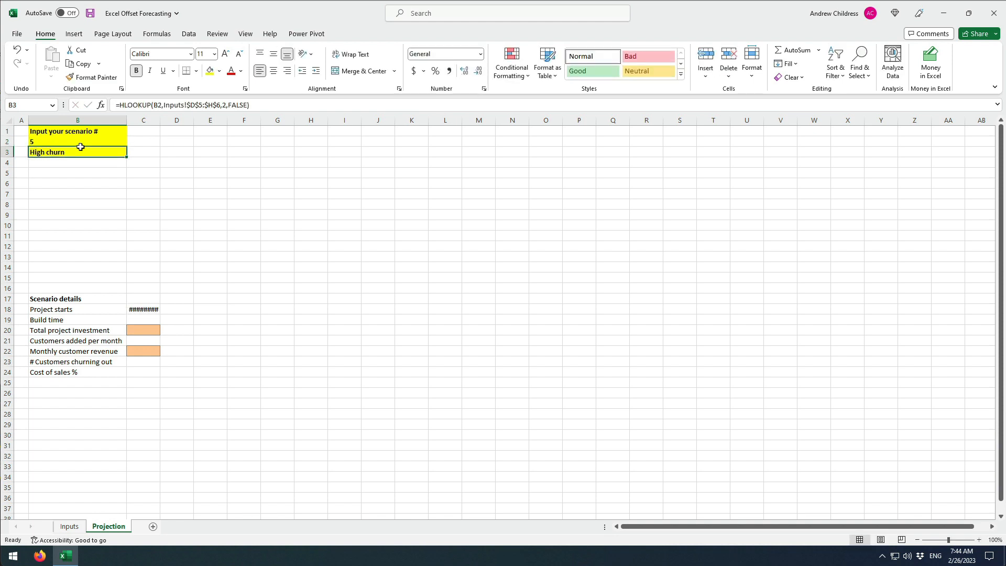
double_click(161, 122)
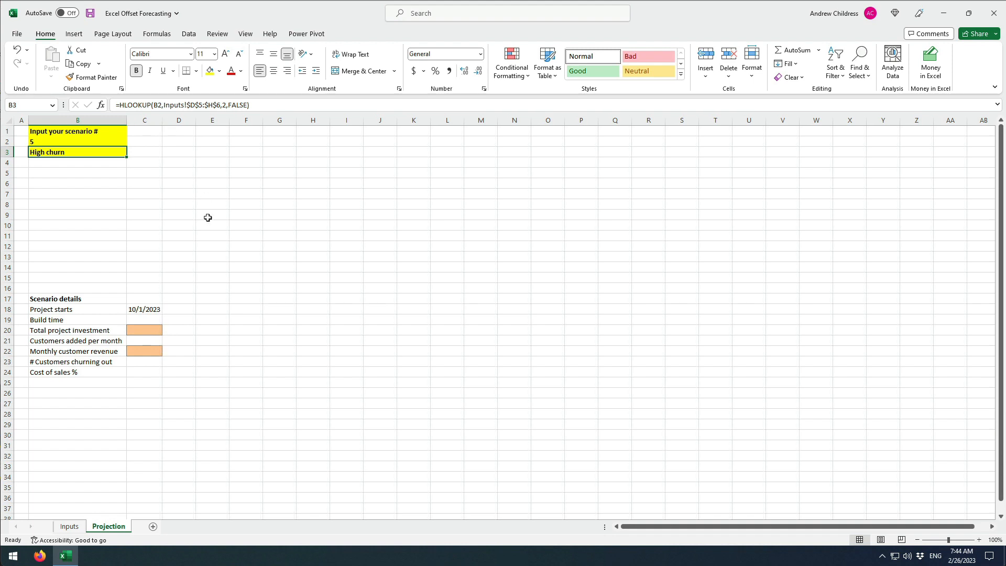
- Copy the OFFSET formula from C18 into Build time (C19) and Total project investment (C20), pasting formulas only
click(153, 310)
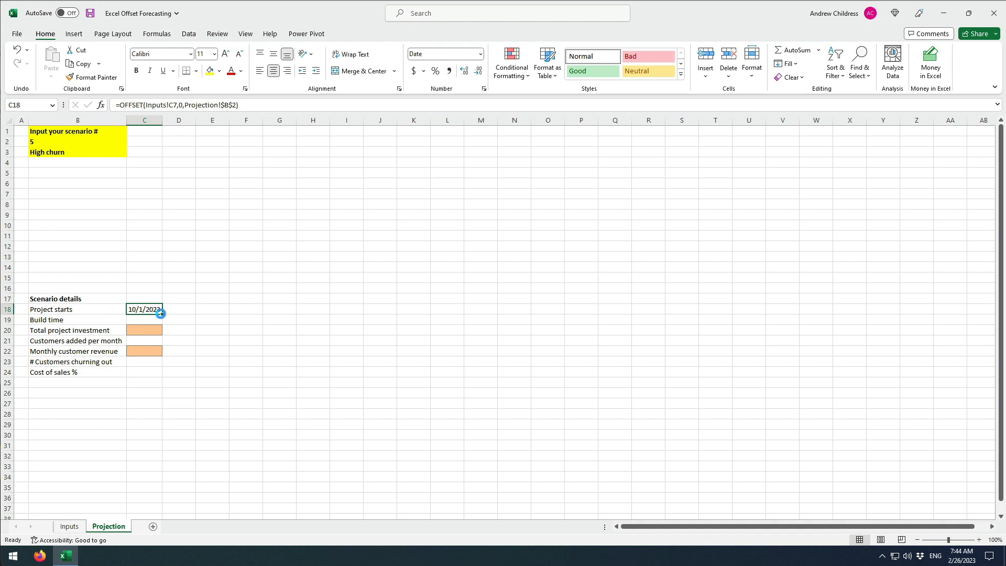
key(ctrl+c)
click(147, 318)
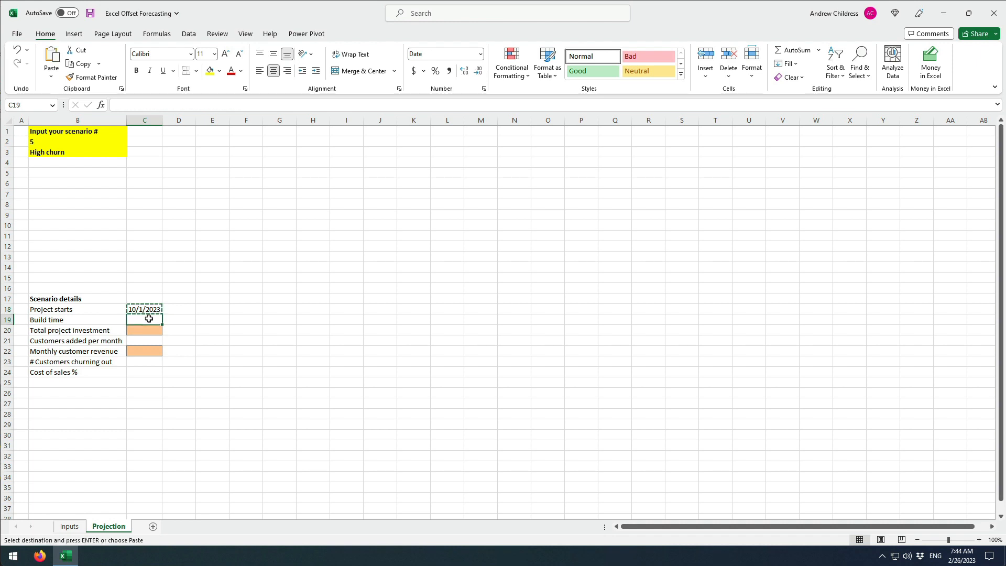
right_click(149, 318)
click(206, 77)
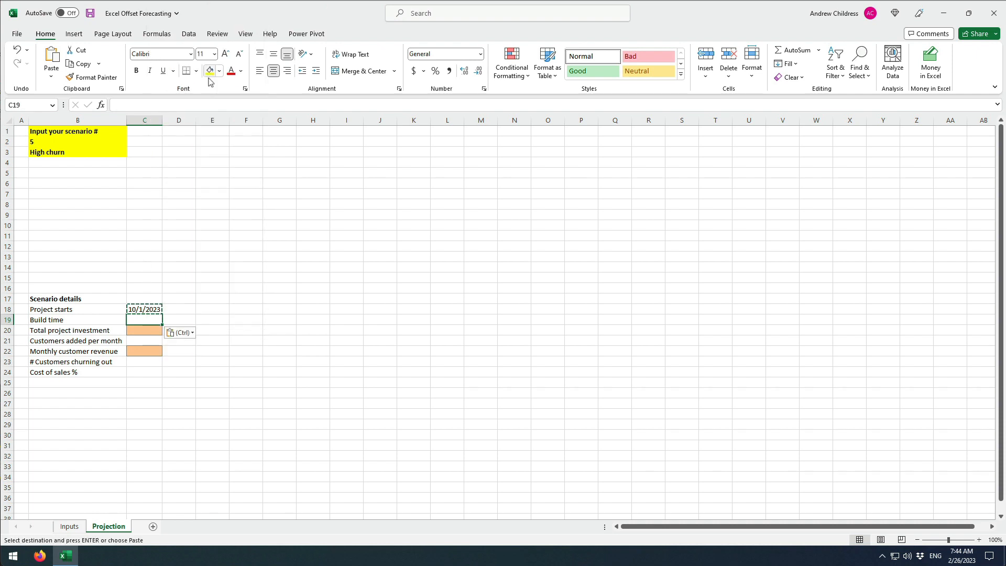
key(Escape)
key(ctrl+c)
click(153, 330)
right_click(154, 332)
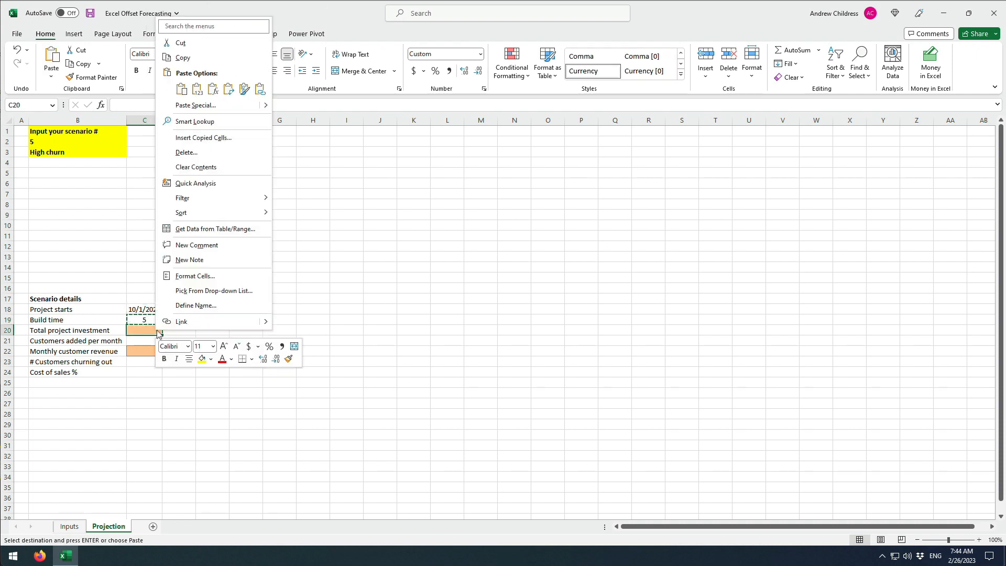
click(218, 93)
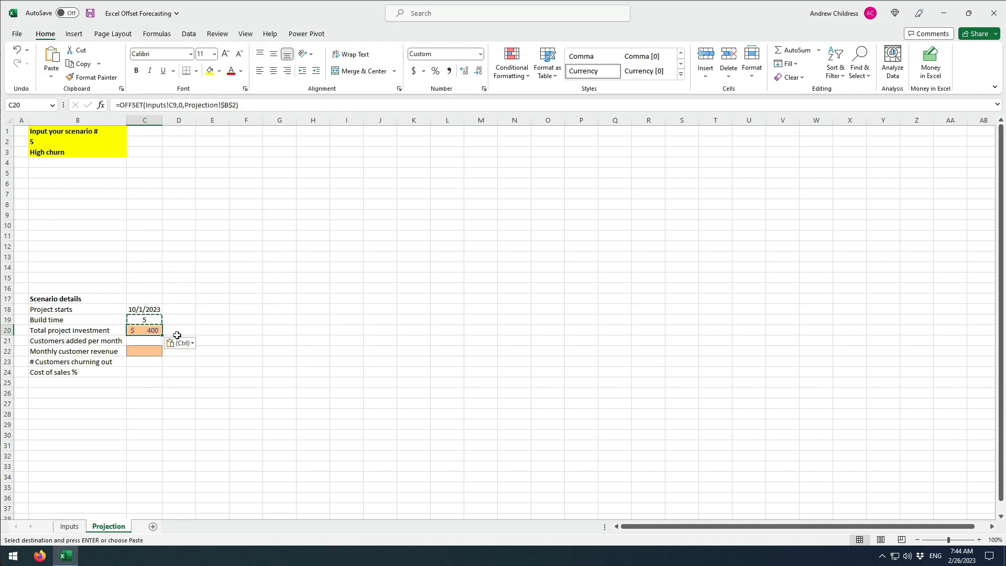
- Paste only the OFFSET formula into Customers added per month (C21) and Monthly customer revenue (C22)
key(Escape)
key(ctrl+c)
right_click(155, 342)
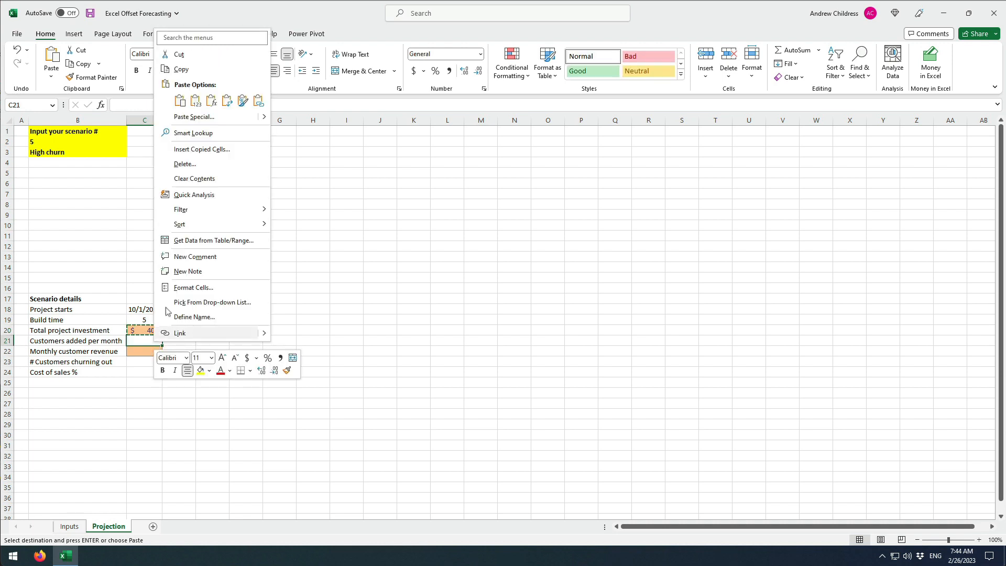
click(218, 99)
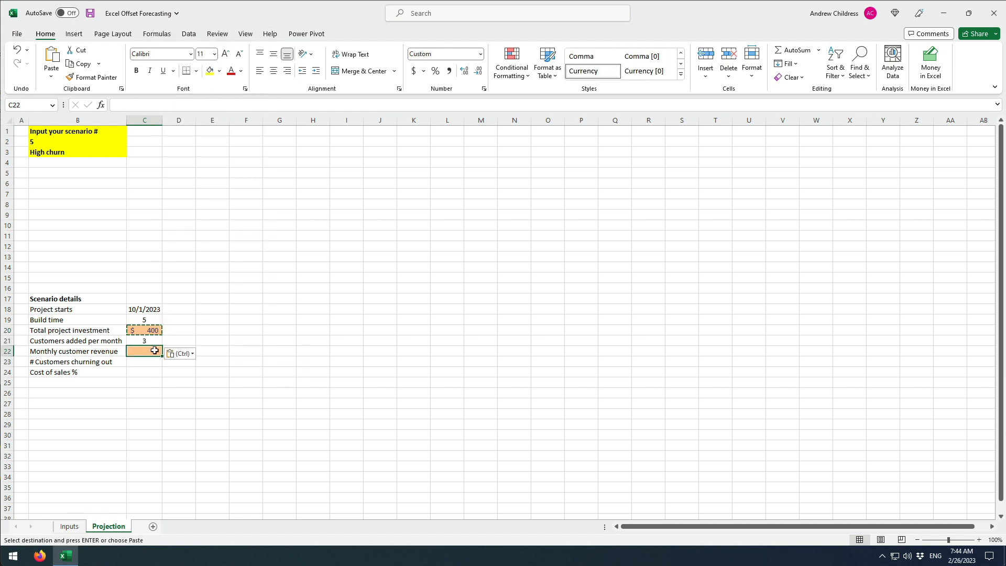
key(Escape)
key(ctrl+c)
click(149, 352)
right_click(150, 352)
click(213, 107)
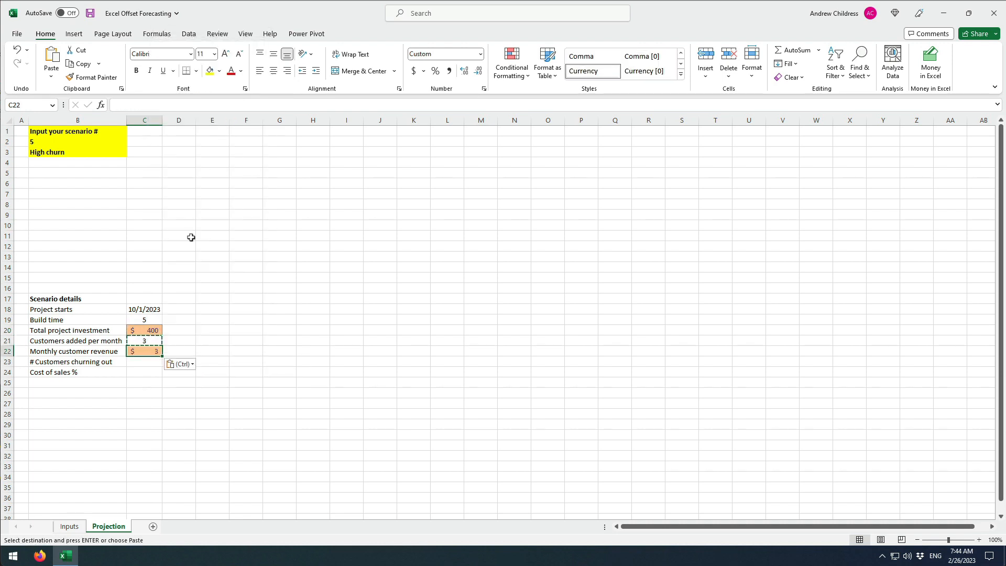
- Paste only the OFFSET formula into # Customers churning out (C23) and Cost of sales % (C24)
click(157, 362)
click(152, 352)
key(ctrl+c)
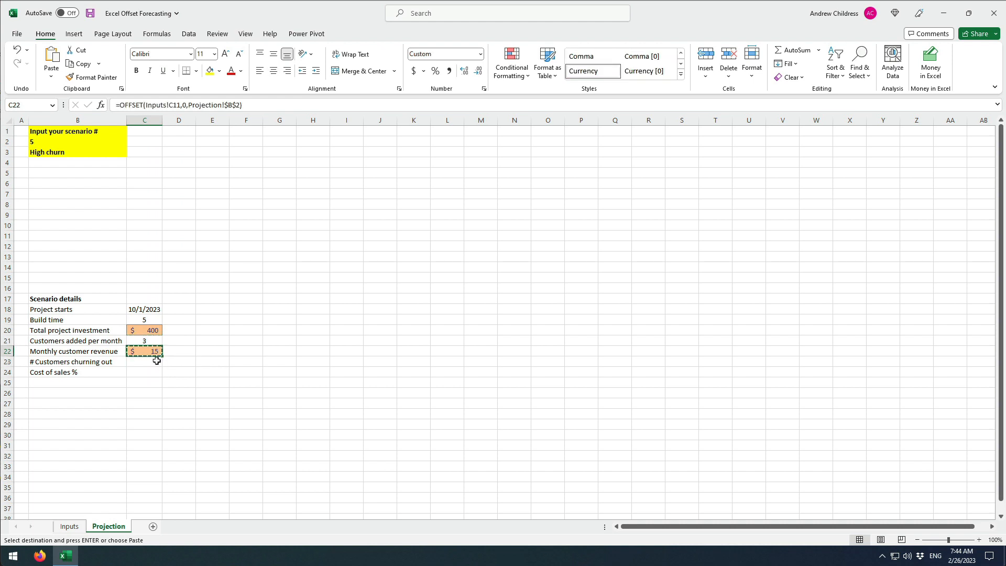
right_click(156, 361)
click(214, 119)
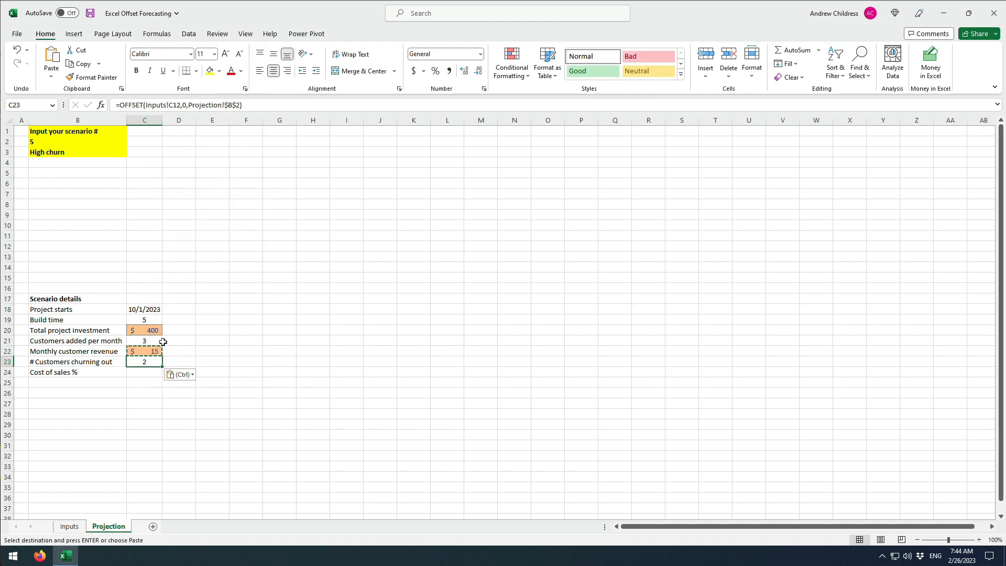
right_click(151, 371)
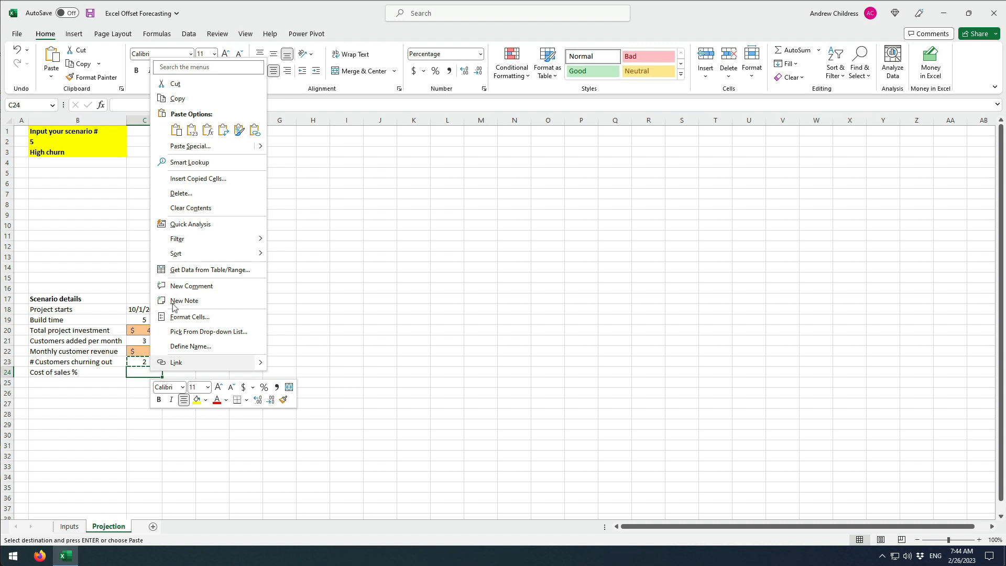
click(213, 129)
key(Escape)
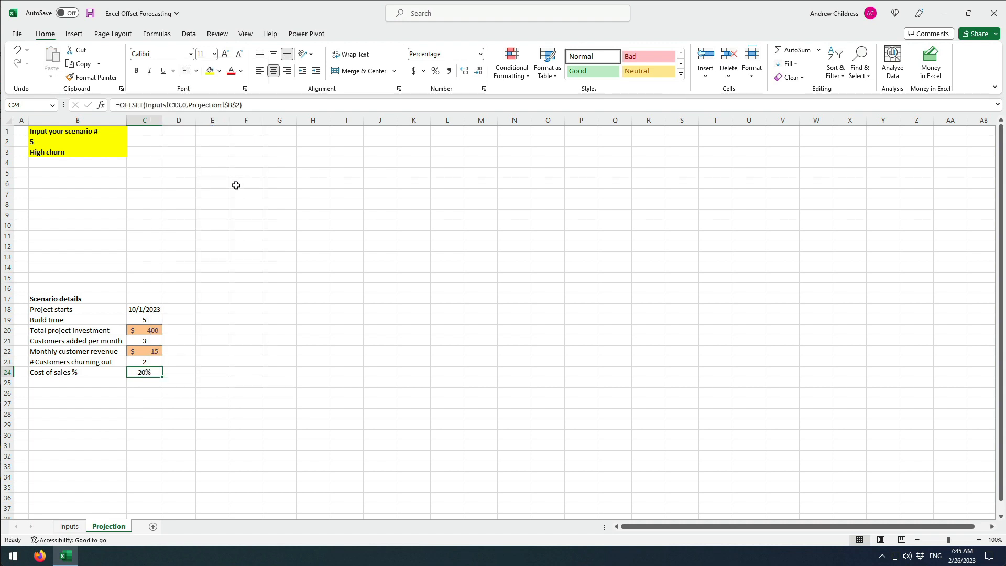
- Test the scenario details by setting B2 to 3, 2, 3, 4 and 5, and return it to 1
click(238, 220)
click(88, 142)
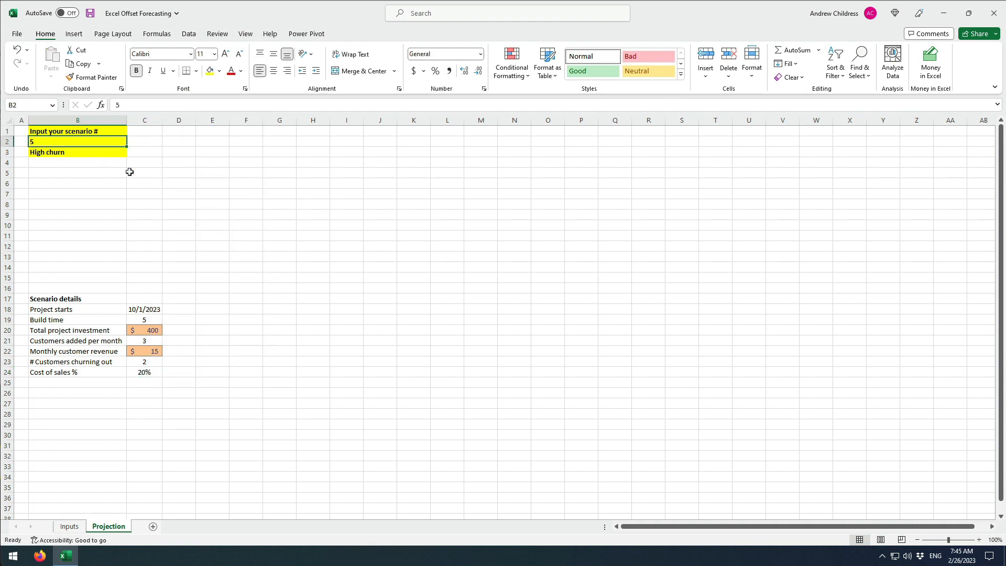
key(F2)
key(BackSpace)
text(3)
key(Return)
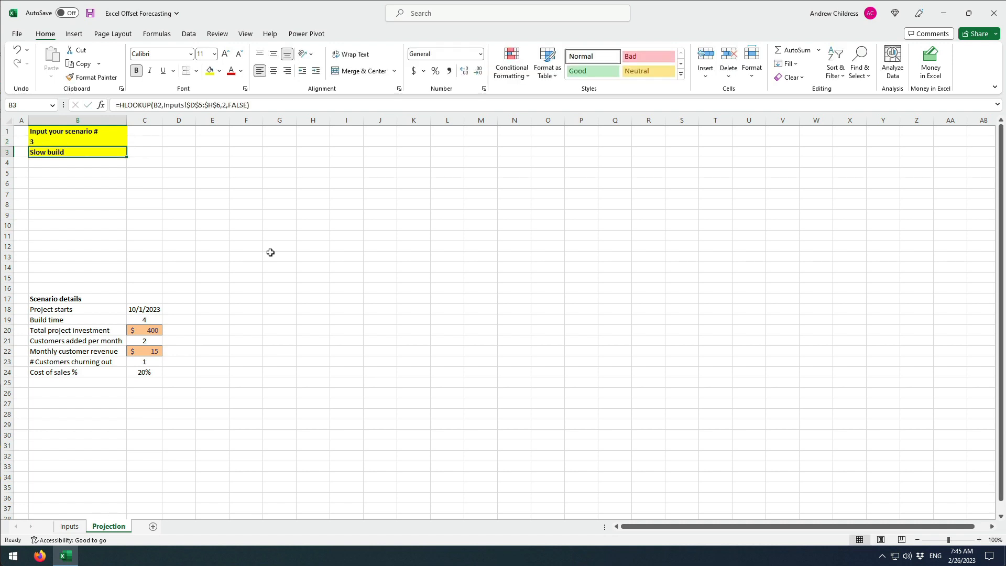
key(Up)
key(Return)
key(Up)
text(2)
key(Return)
key(Up)
text(3)
key(Return)
key(Up)
text(4)
key(Return)
key(Up)
text(5)
key(Return)
key(Up)
text(1)
key(Return)
- Start the monthly date header by entering 1/1/2023 in D2 and 2/1/2023 in E2
click(179, 145)
text(1/1/2023)
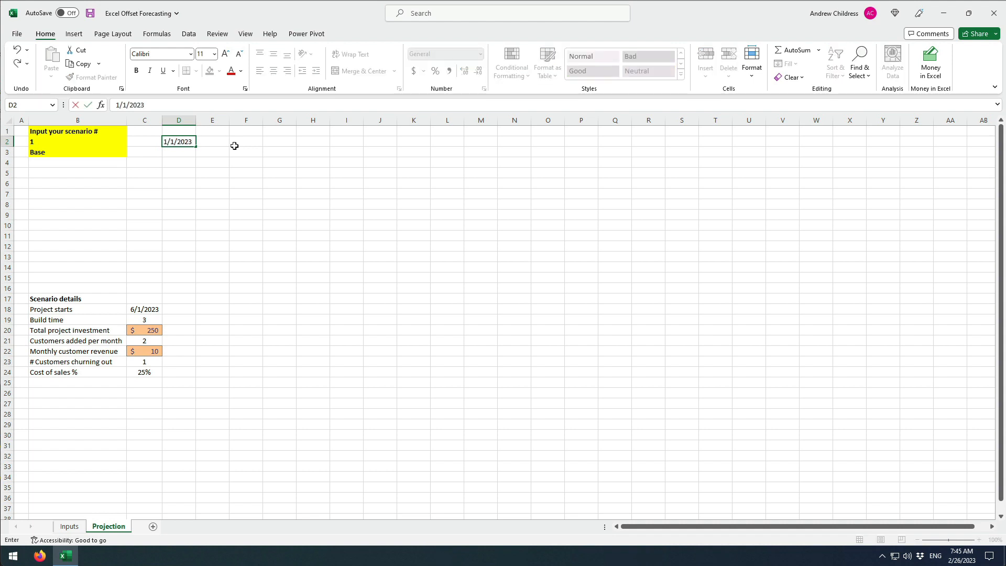
key(Return)
key(Up)
key(ctrl+c)
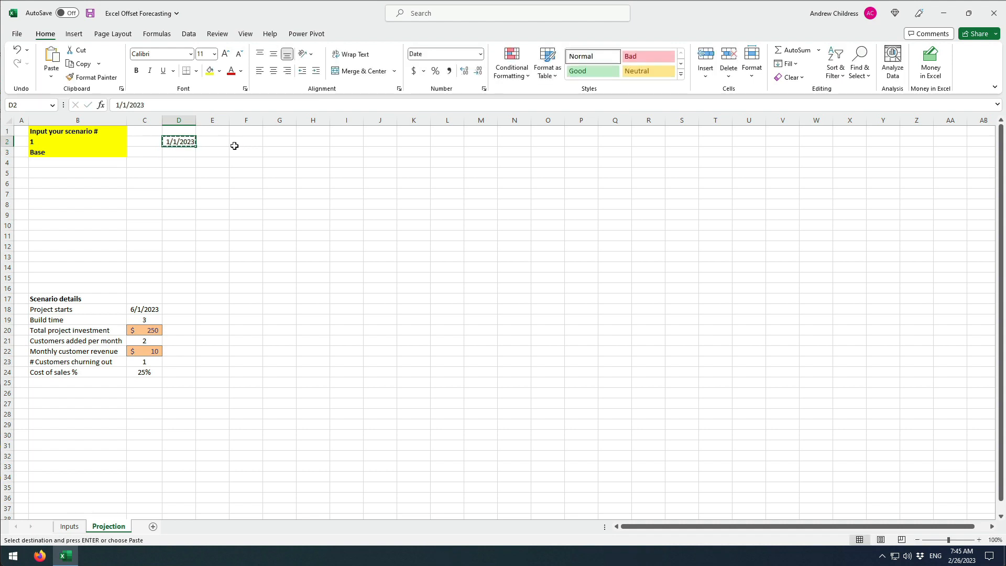
key(Escape)
click(204, 145)
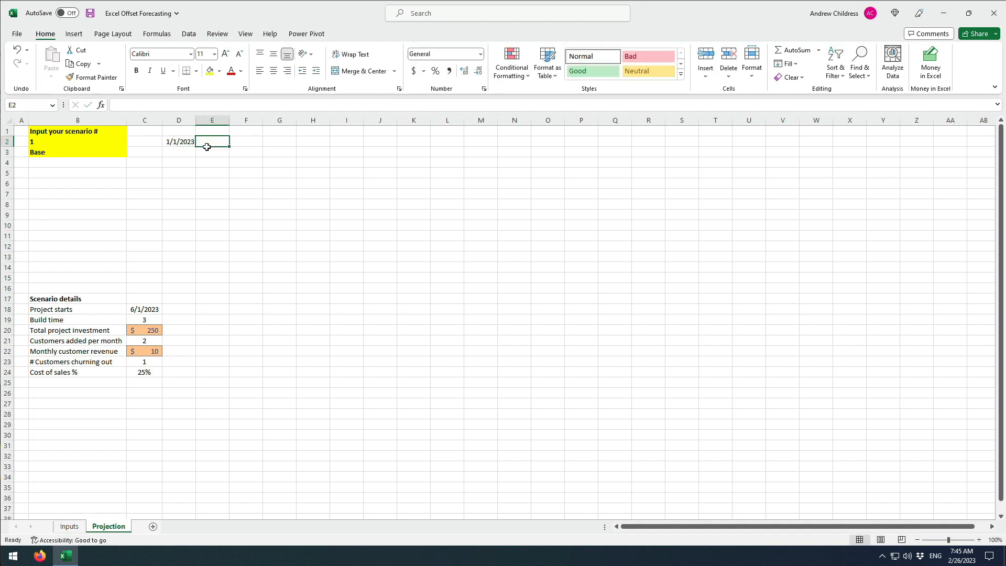
text(2/1/2023)
key(Return)
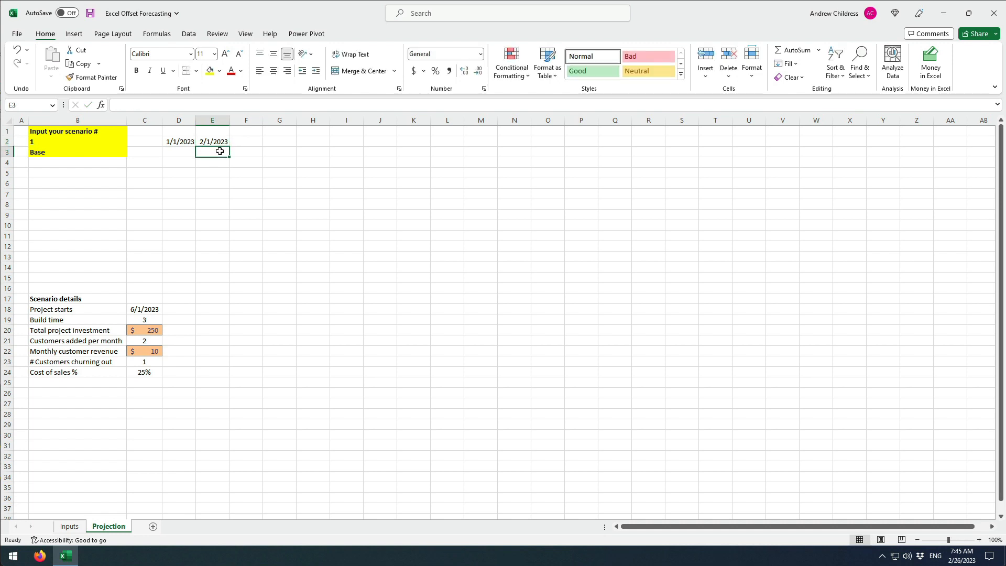
- Fill the monthly date series from D2:E2 across to 12/1/2024 in AA2 and autofit column AA
key(Up)
key(Left)
key(Left)
key(Right)
key(shift+Right)
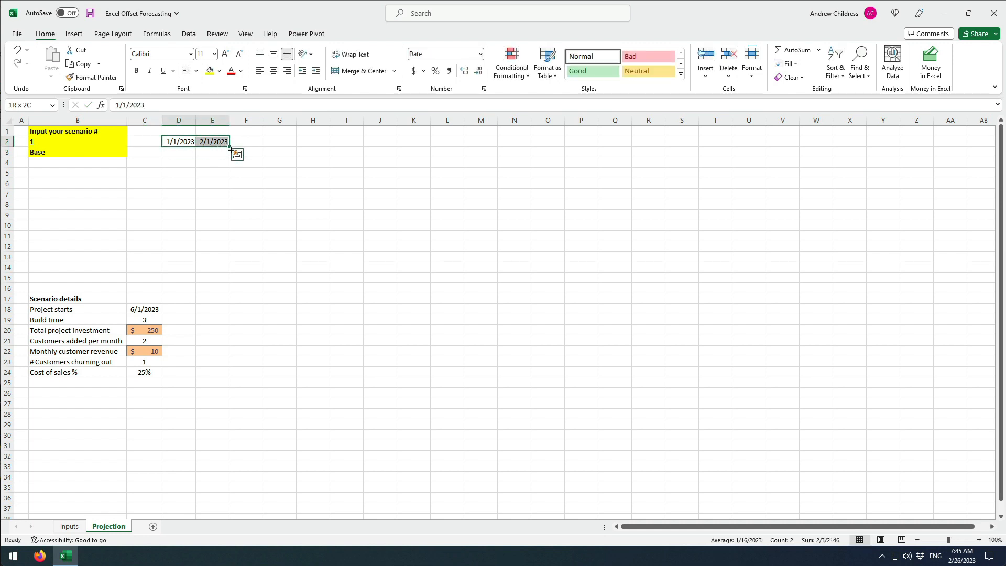
drag(230, 147, 955, 144)
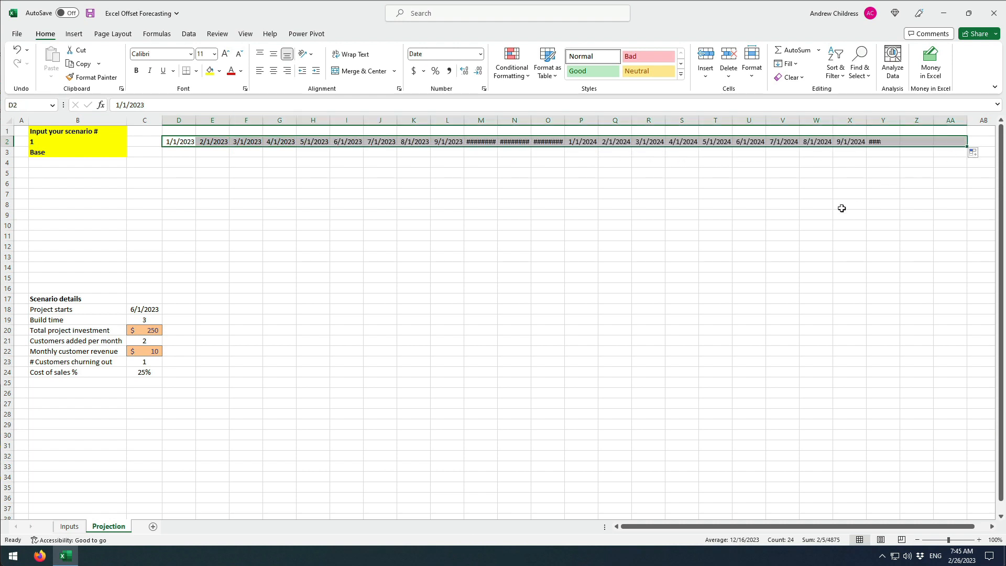
double_click(966, 122)
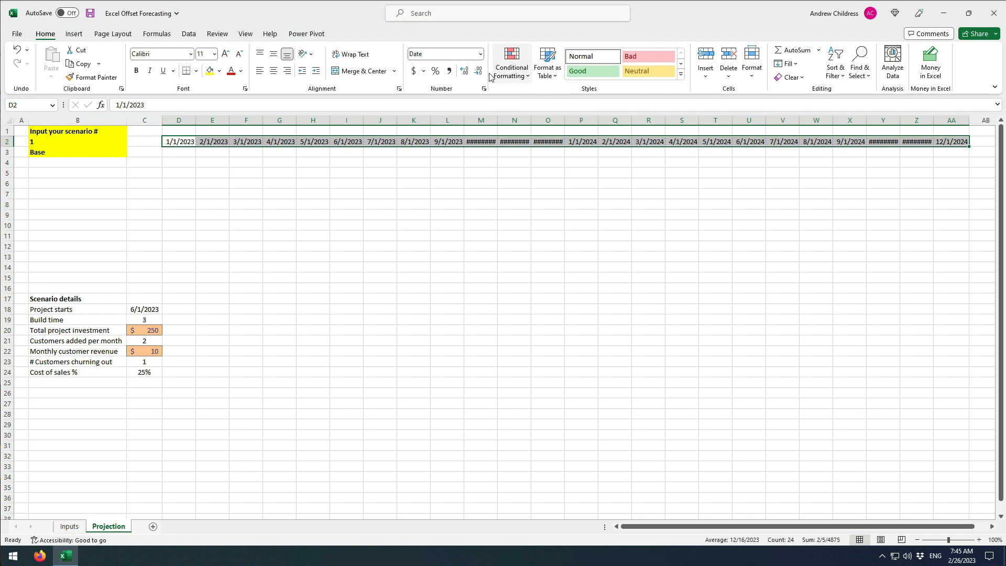
- Format the date header D2:AA2 with the Mar-12 date type
click(484, 89)
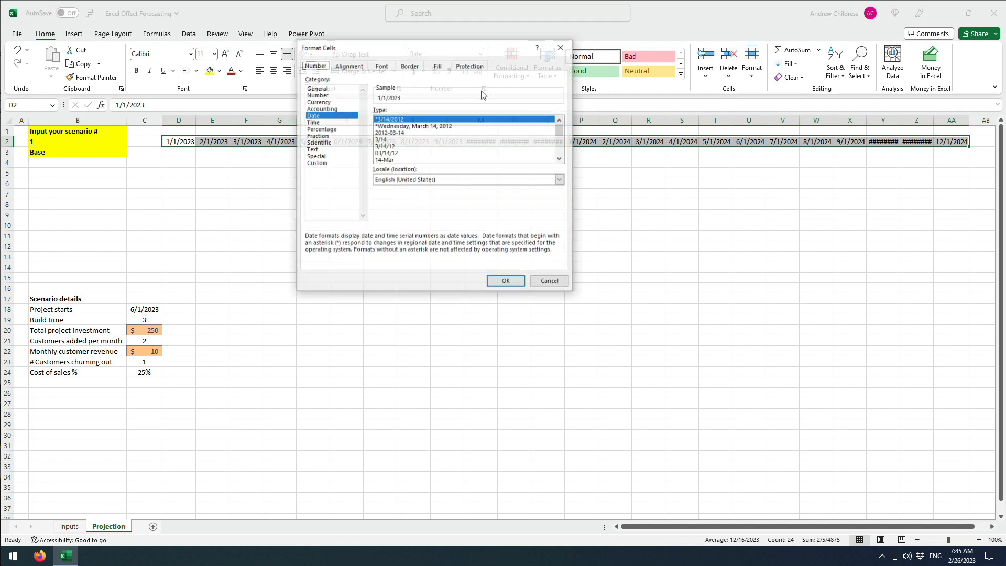
click(560, 159)
click(560, 158)
click(560, 159)
click(561, 159)
click(469, 153)
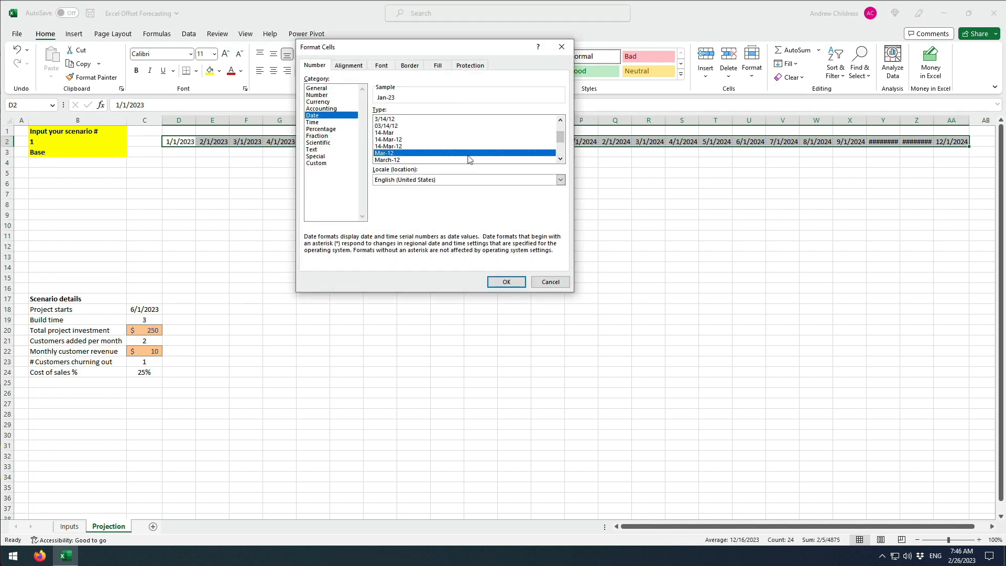
click(506, 281)
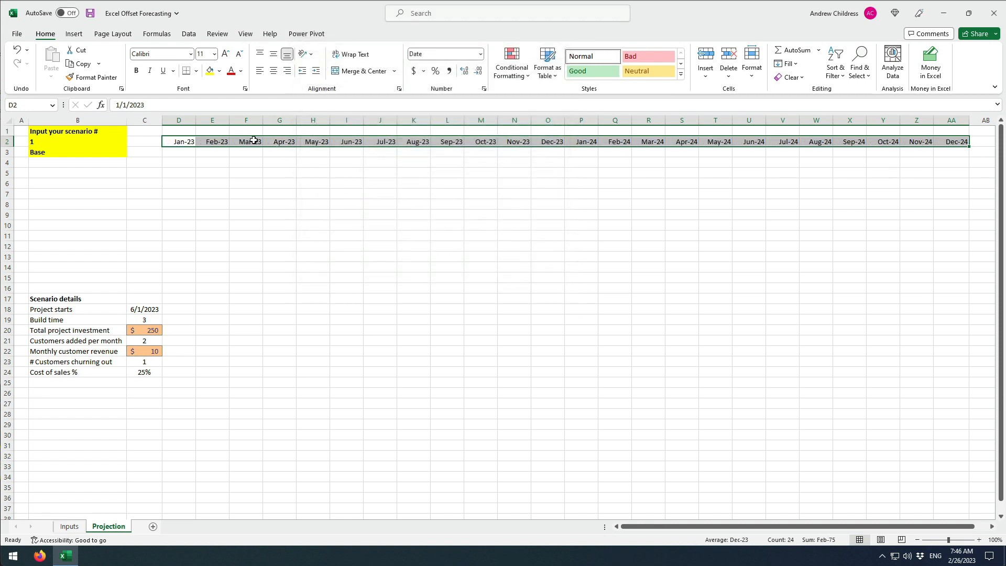
- Autofit the widths of columns D through AA to the month labels
double_click(194, 120)
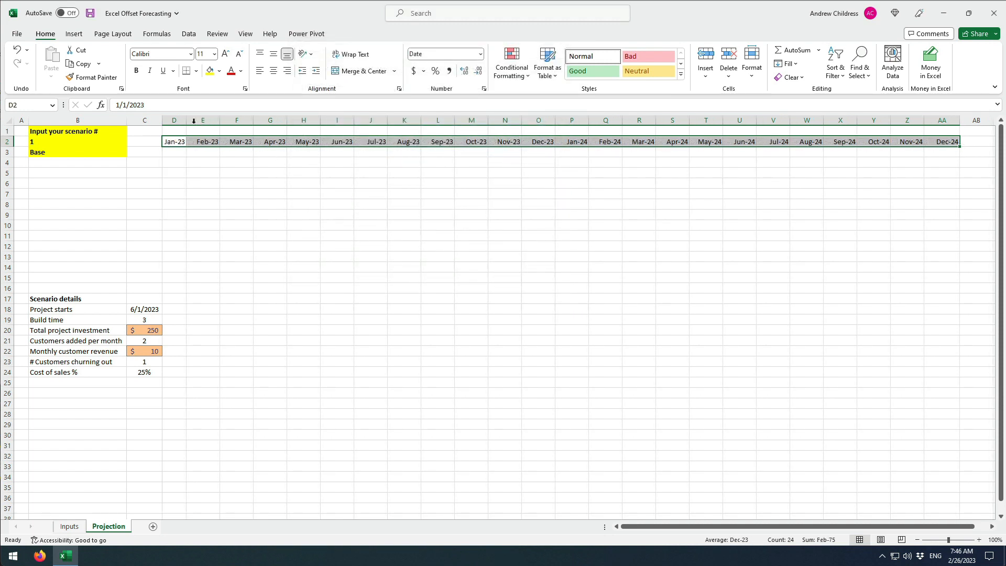
drag(174, 120, 955, 126)
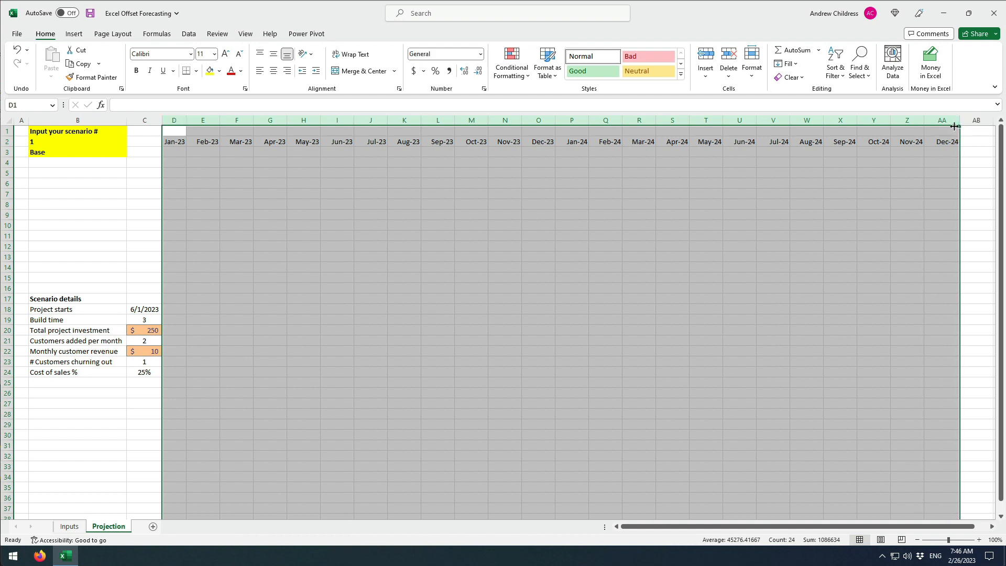
double_click(955, 124)
click(778, 248)
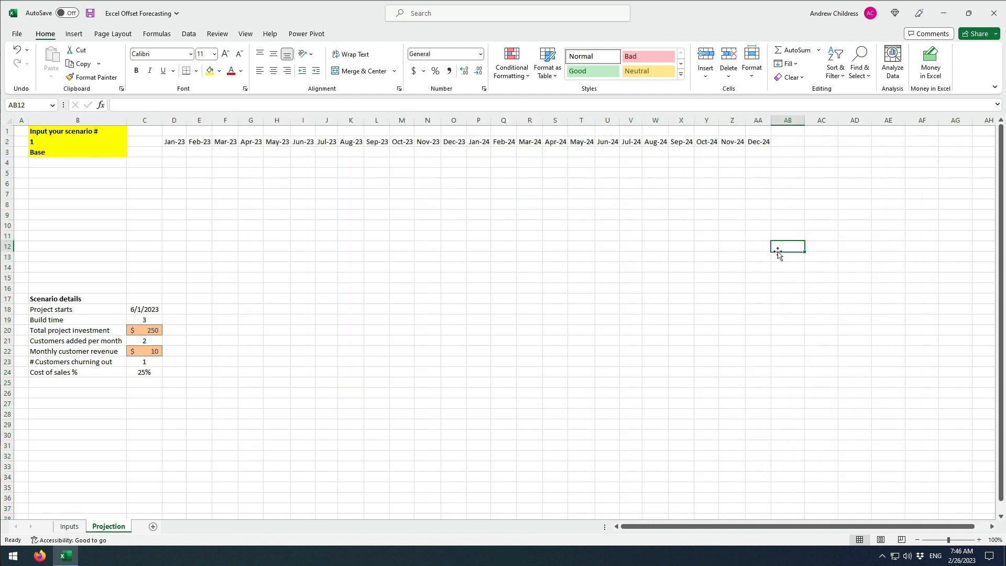
- Autofit column F and extend the monthly date header through Dec-25 in AM2
click(917, 539)
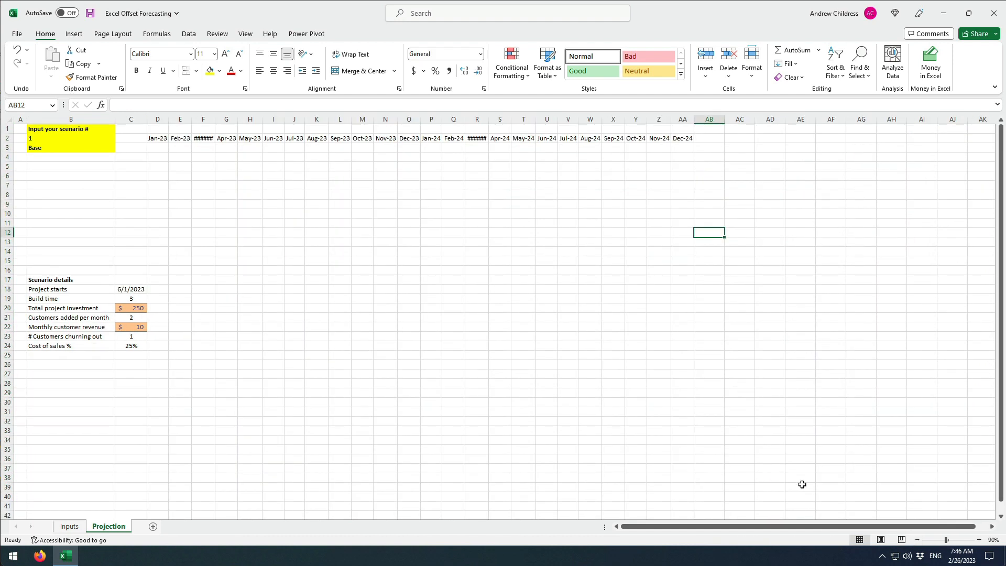
double_click(215, 120)
drag(160, 138, 948, 139)
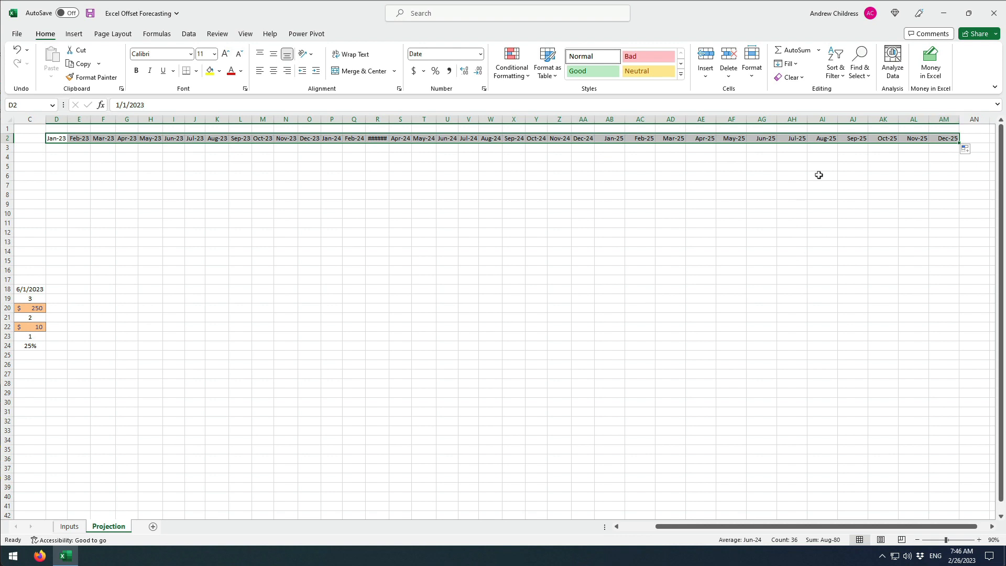
- Autofit columns AB through AM and widen column R so its month label fits
click(610, 120)
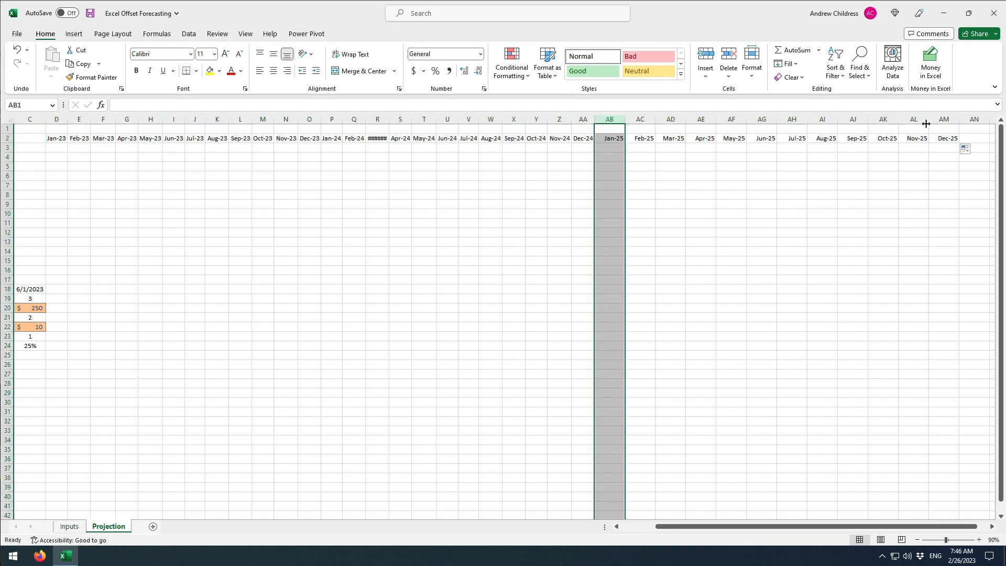
shift+click(944, 120)
double_click(959, 120)
click(807, 159)
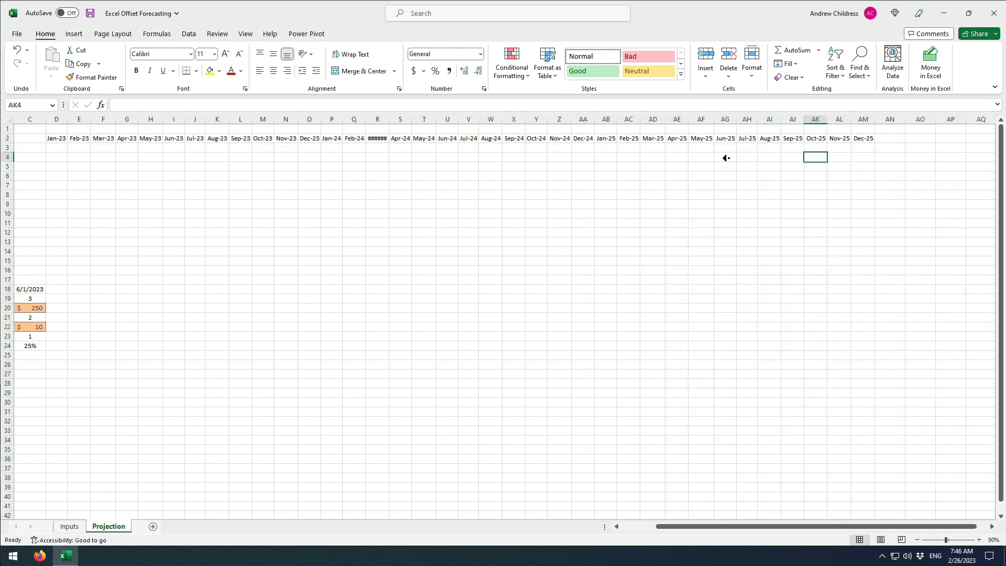
scroll(775, 157, left, 5)
drag(493, 121, 494, 121)
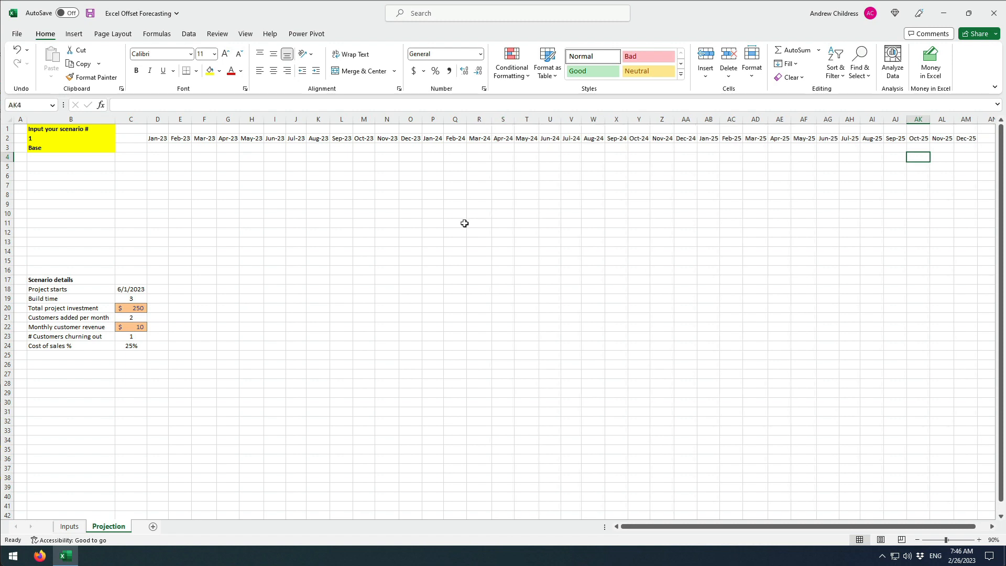
click(463, 222)
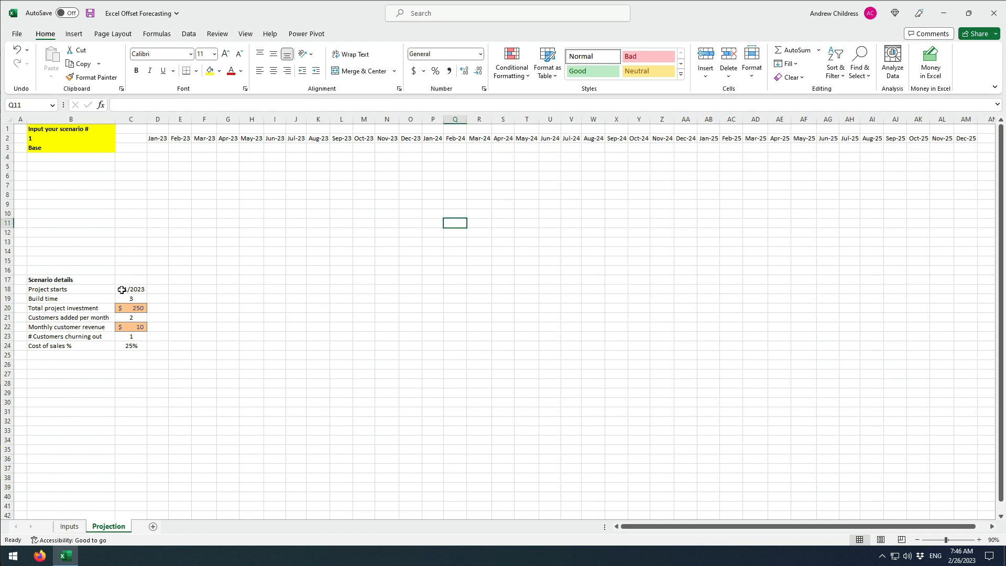
- Move the scenario detail values from C18:C24 to D18:D24 and narrow column C to a slim spacer
drag(128, 288, 131, 346)
key(ctrl+c)
click(160, 289)
key(Return)
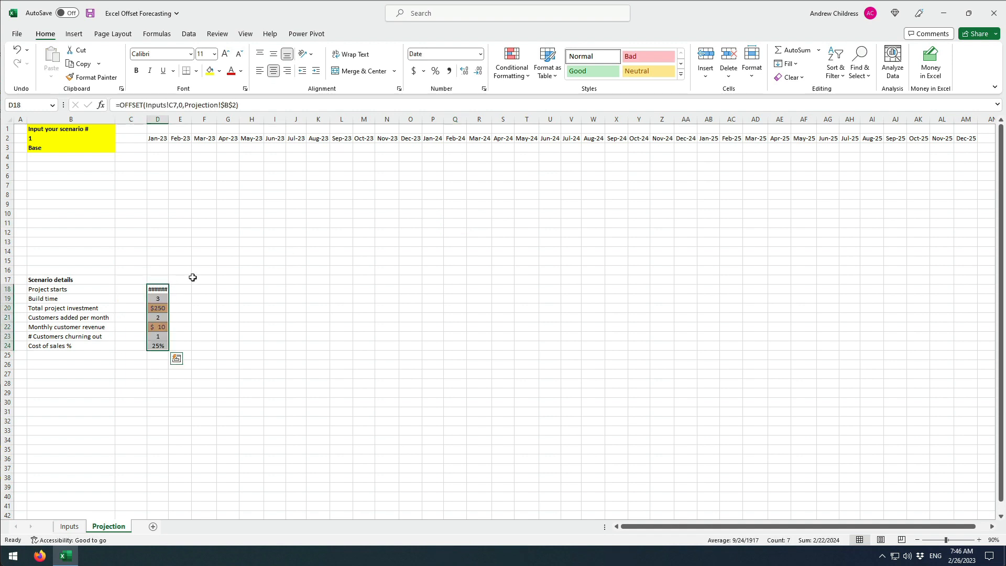
click(112, 214)
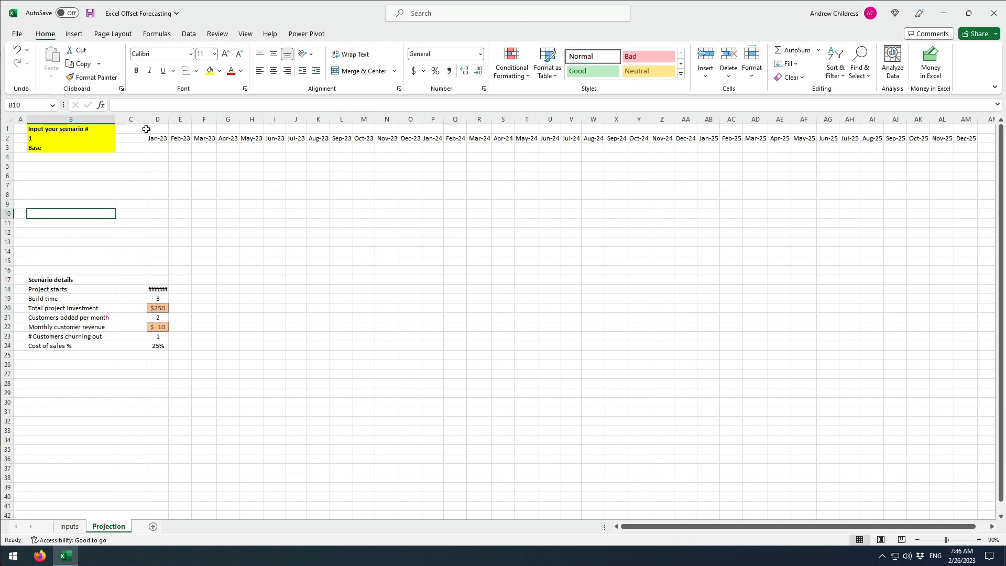
drag(147, 121, 124, 121)
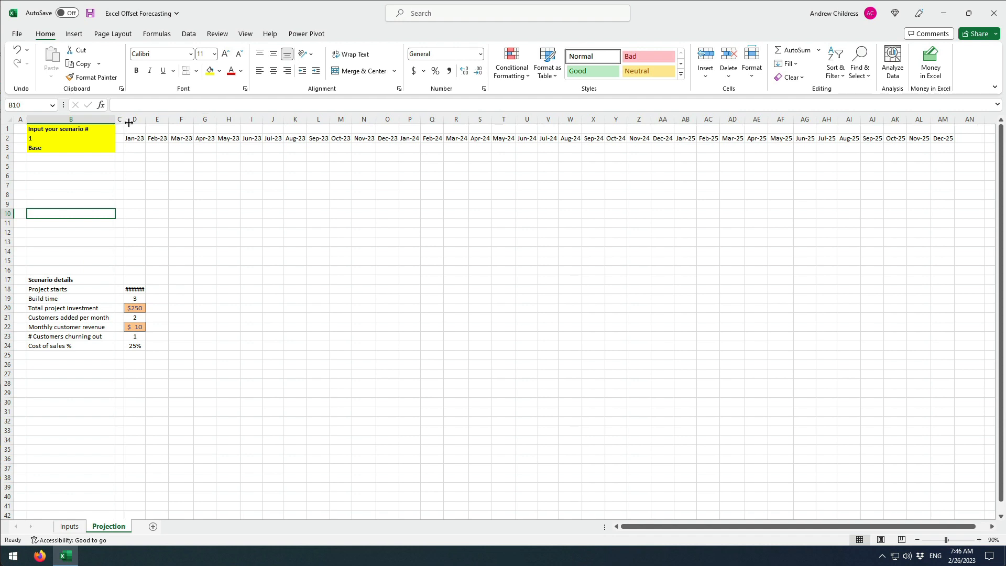
- Autofit column D and bold the monthly date header D2:AM2
double_click(148, 121)
click(209, 309)
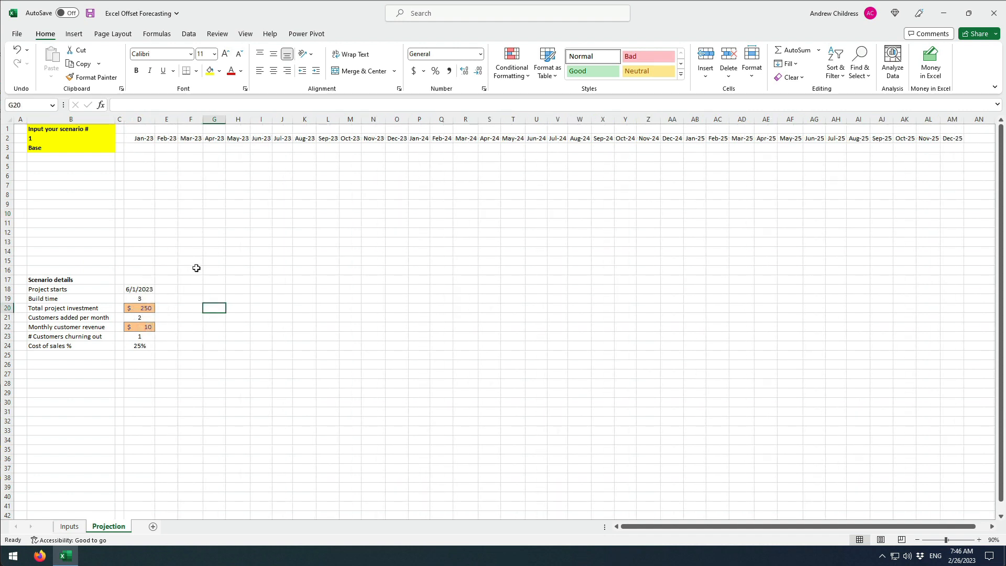
drag(134, 139, 941, 139)
key(ctrl+b)
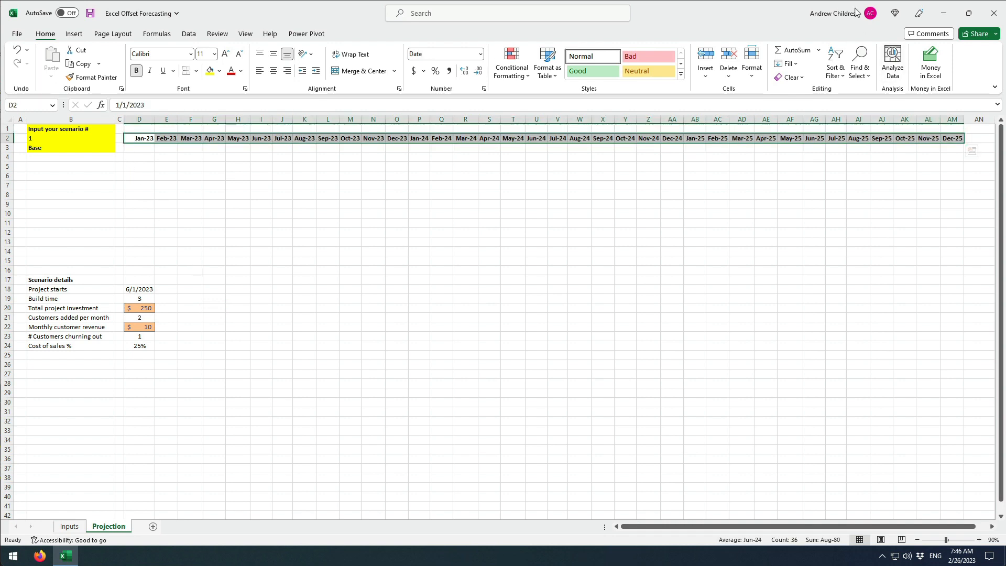
- Enter the row labels Investment made, Customers added and Customers churned out in B5:B7
click(83, 167)
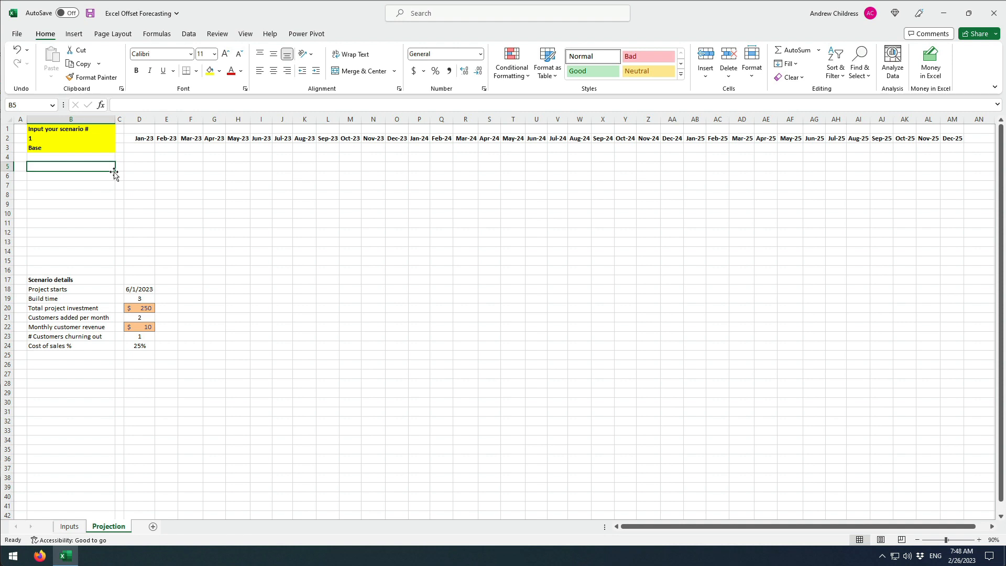
text(Investment made)
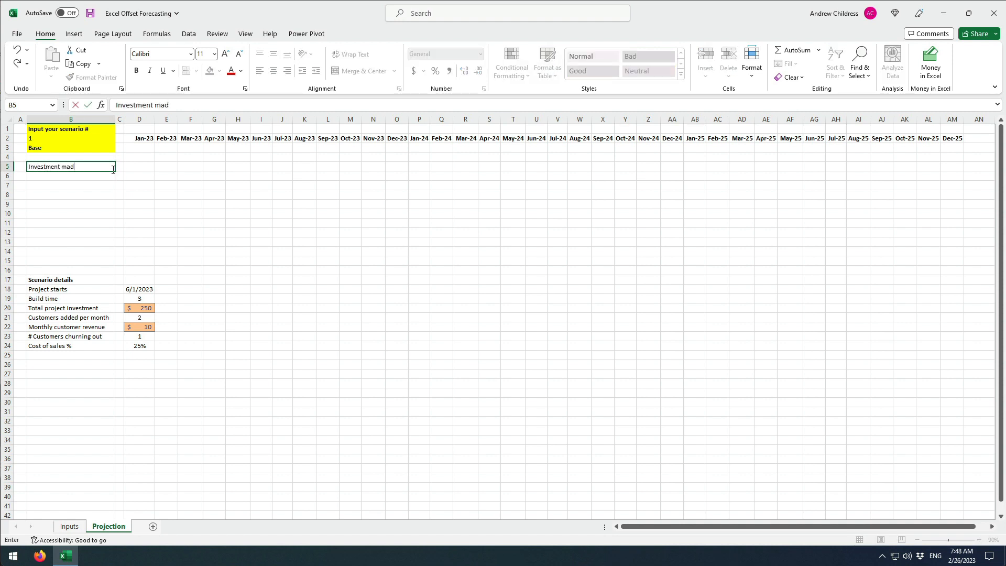
key(Return)
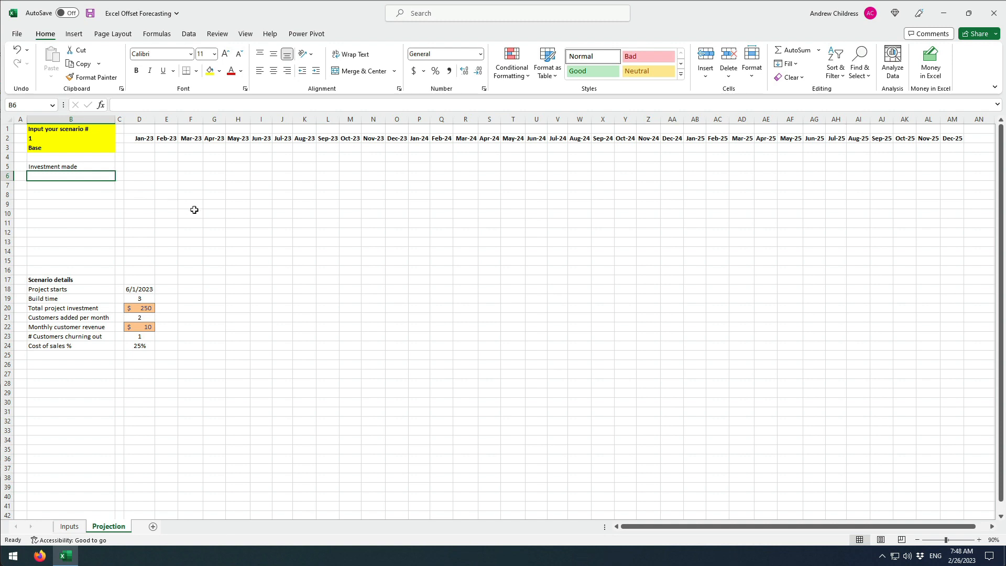
text(Customers added)
key(Return)
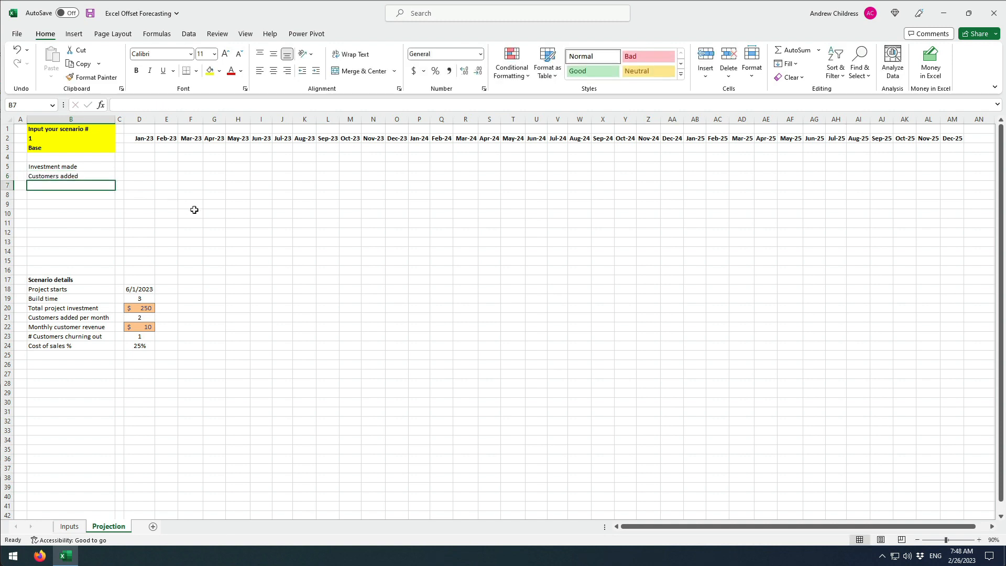
text(Customers chu)
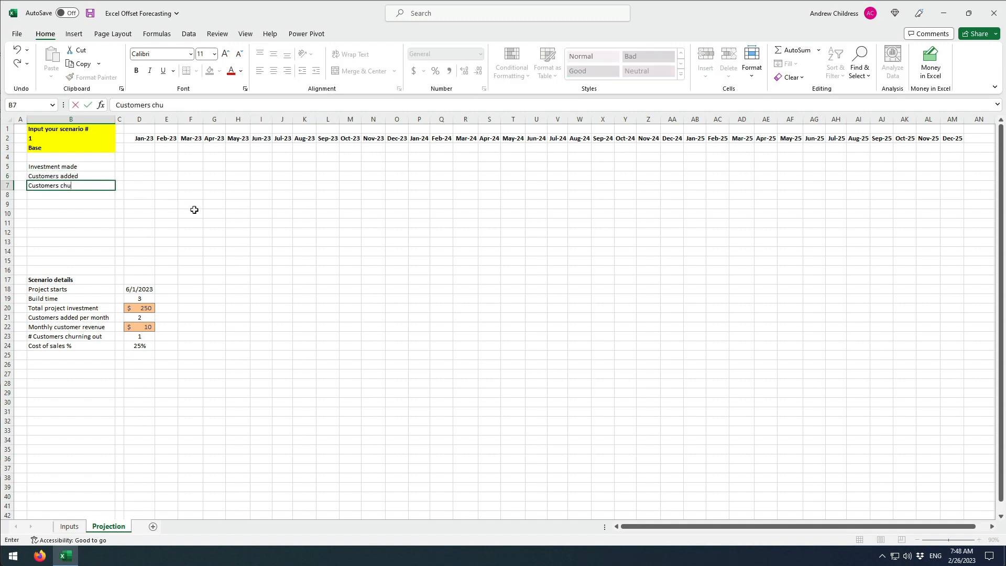
text(rned out)
key(Return)
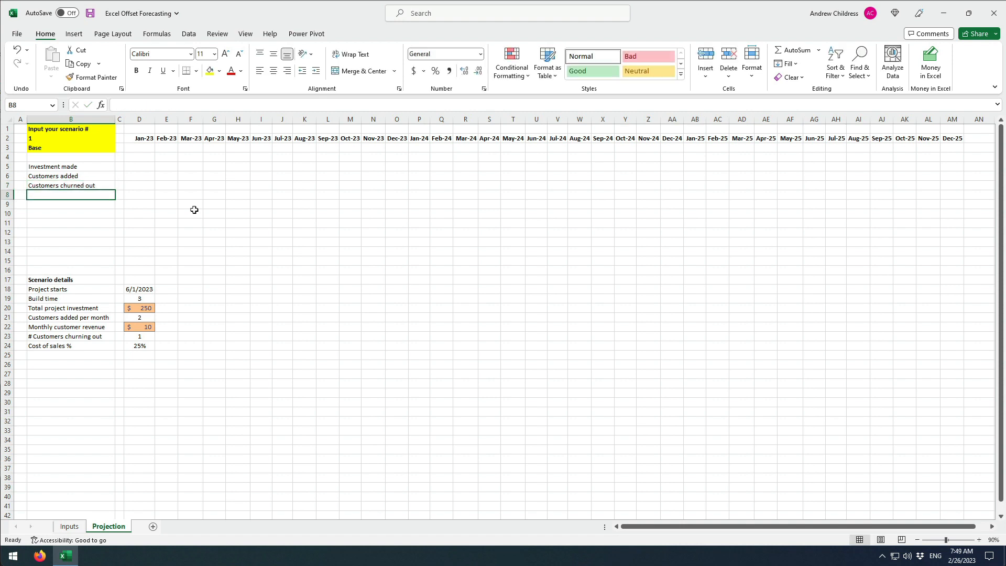
- Enter the label "Net # of customers" in B8 and make it bold
text(Net #)
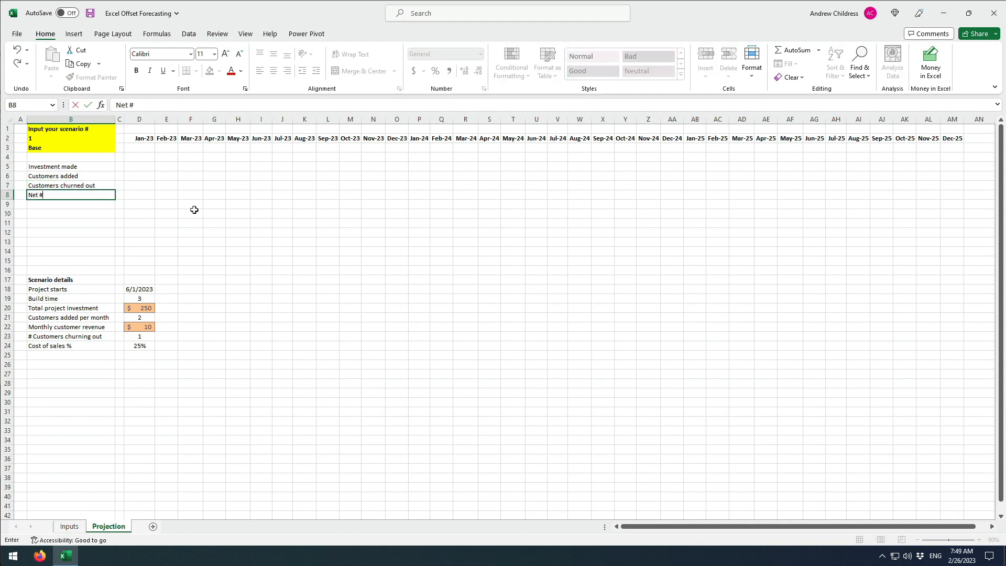
text( of customers)
key(Return)
key(Up)
key(ctrl+b)
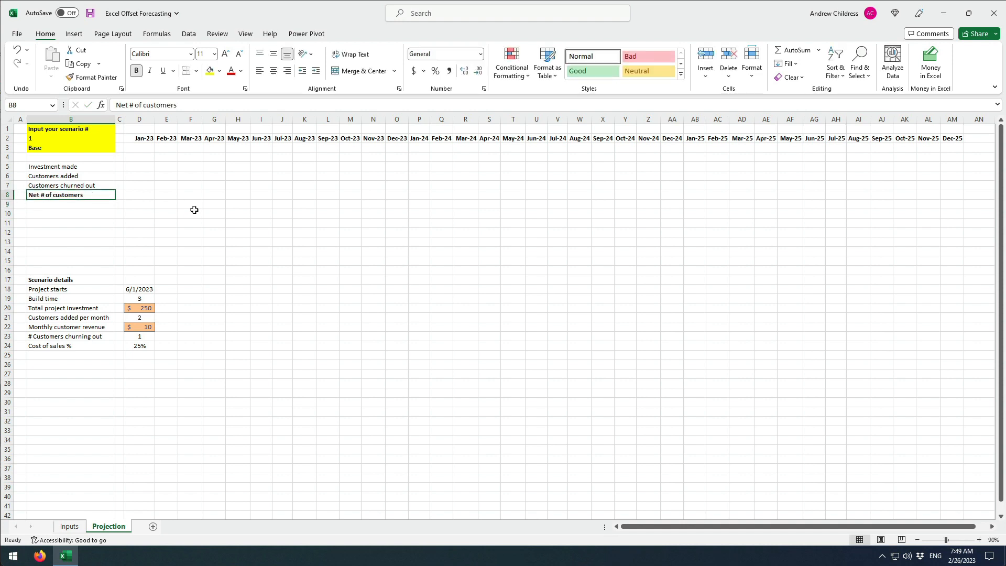
- Enter a bold Revenue label in B10 and a plain Cost of sales label in B11
key(Down)
key(Down)
text(Revenue)
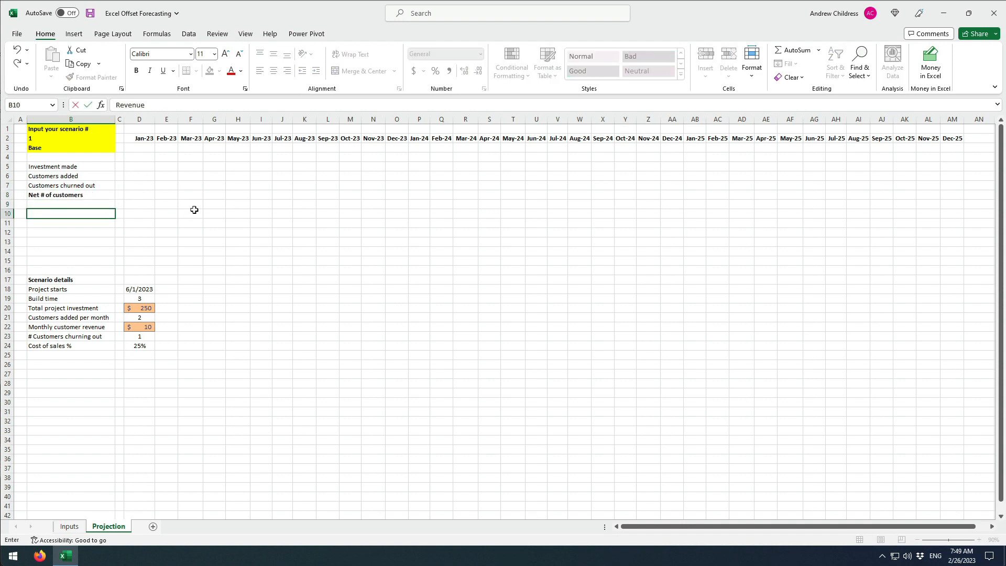
key(Return)
key(Up)
key(ctrl+b)
key(Down)
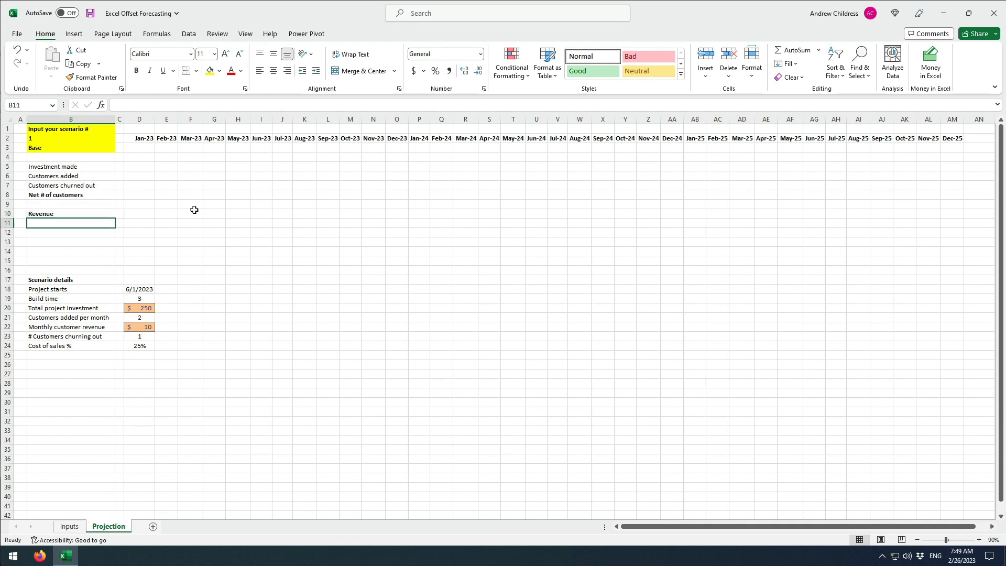
text(Cost of sales)
key(Return)
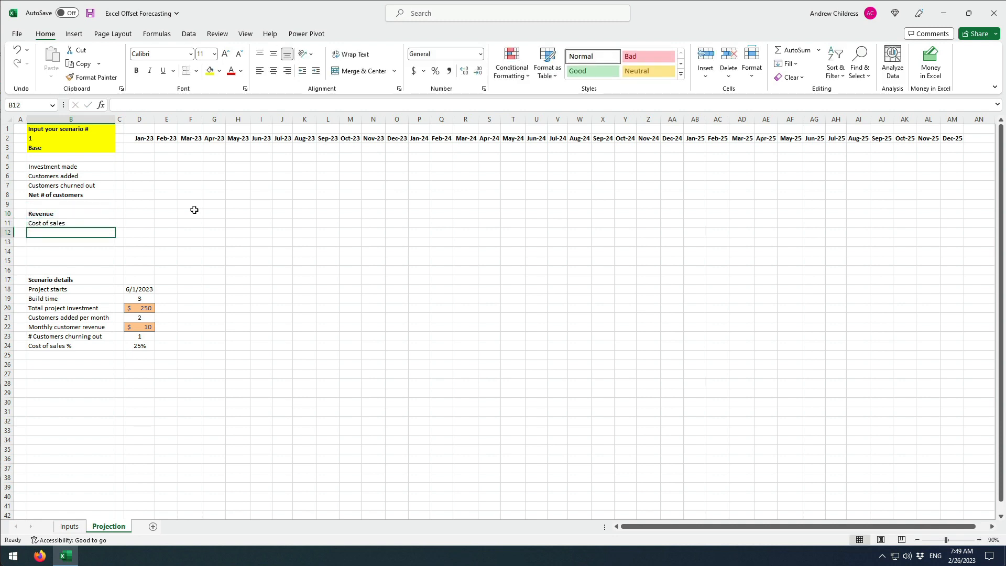
- Enter the label "Gross profit" in B13 and make it bold
key(Down)
text(Gross prof)
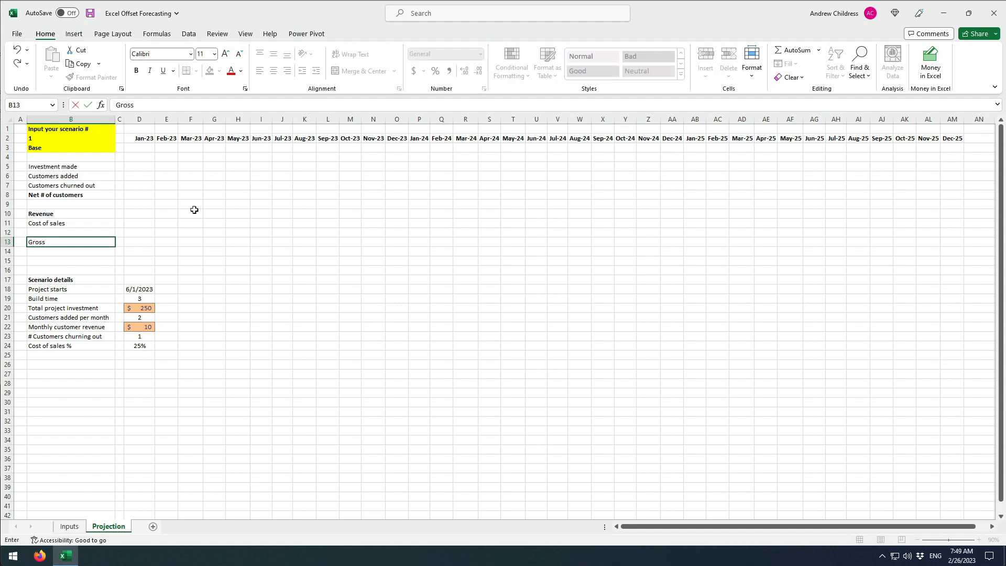
key(Return)
key(Up)
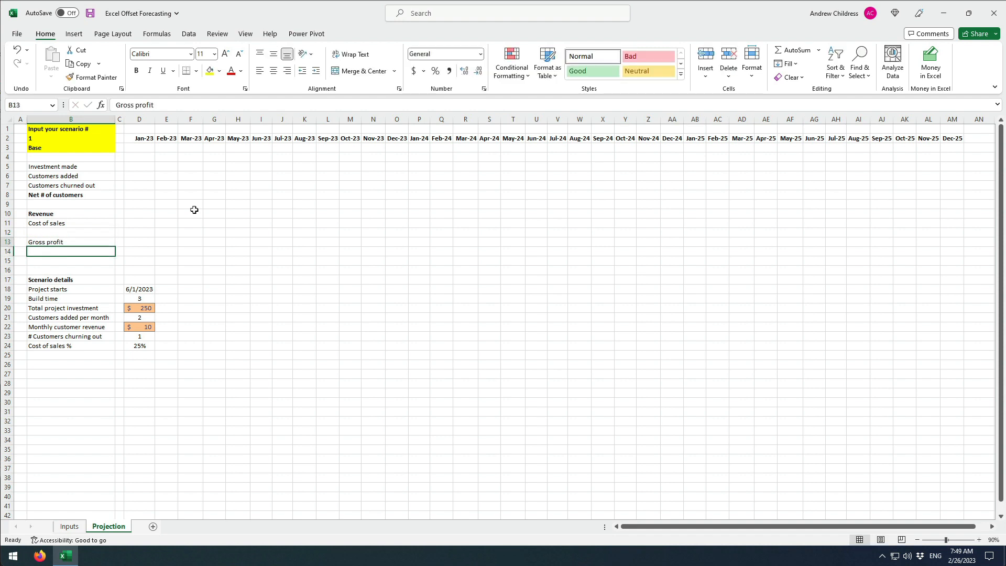
key(ctrl+b)
- Enter the label "Cash impact" in B15, make it bold, and select the January Investment made cell D5
key(Down)
key(Down)
text(Cash impact)
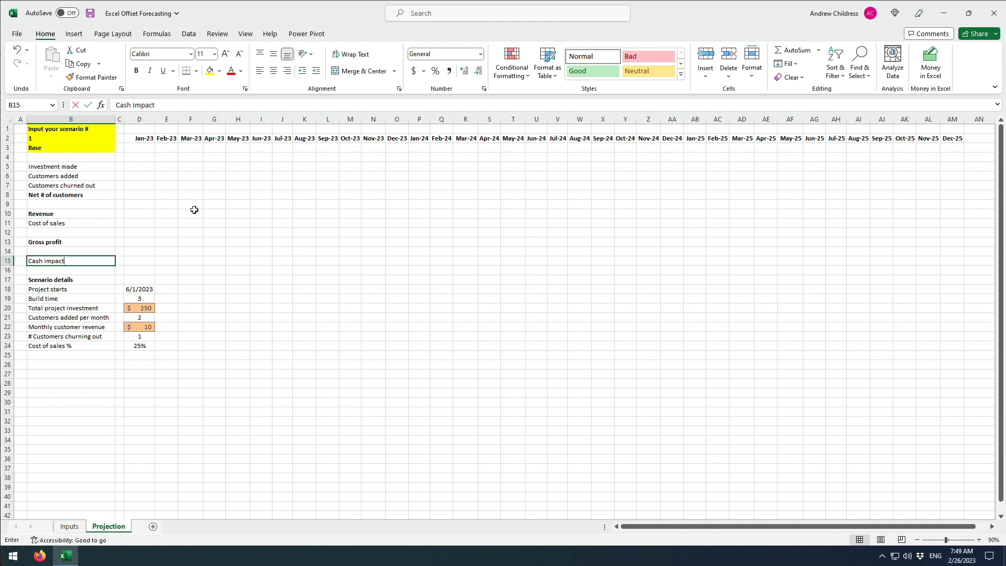
key(Return)
key(Up)
key(ctrl+b)
click(145, 171)
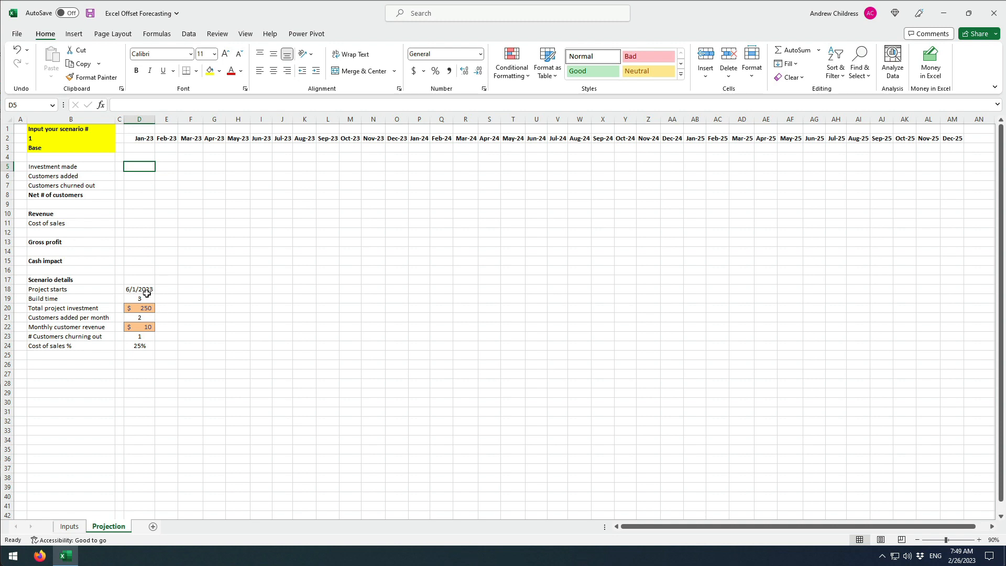
- Enter the January Investment made formula =IF(D2=$D$18,$D$20,0) in D5
text(=if)
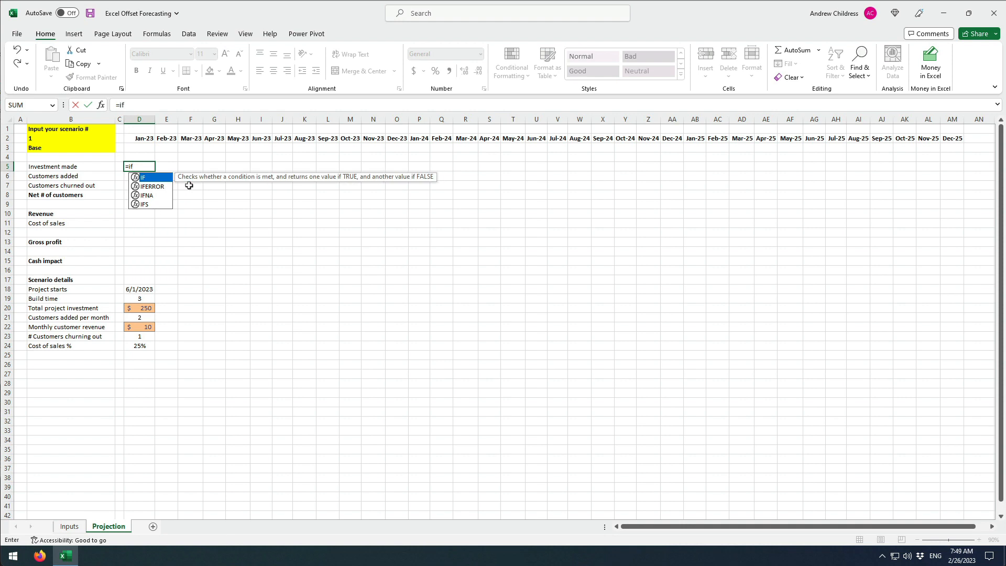
key(Tab)
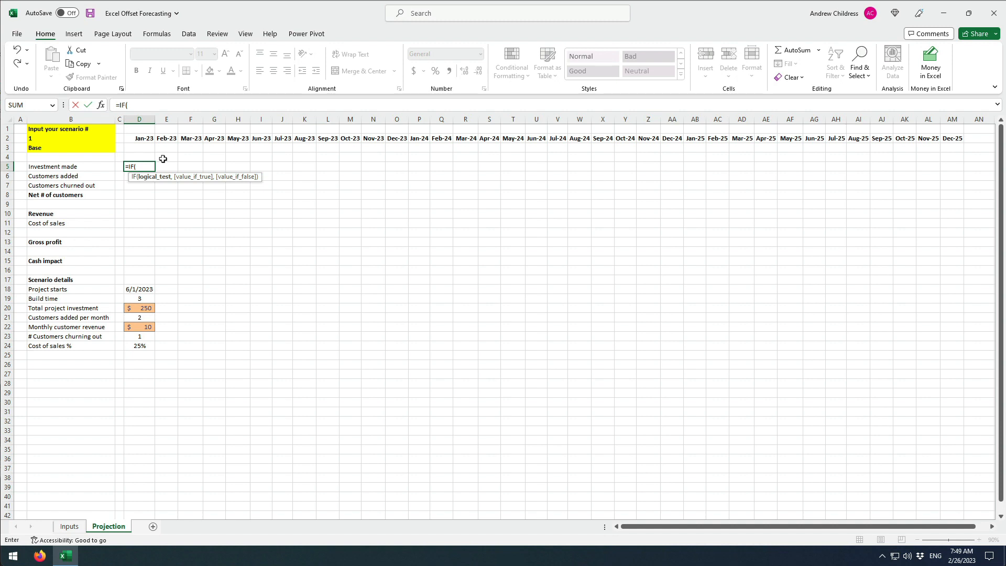
click(147, 139)
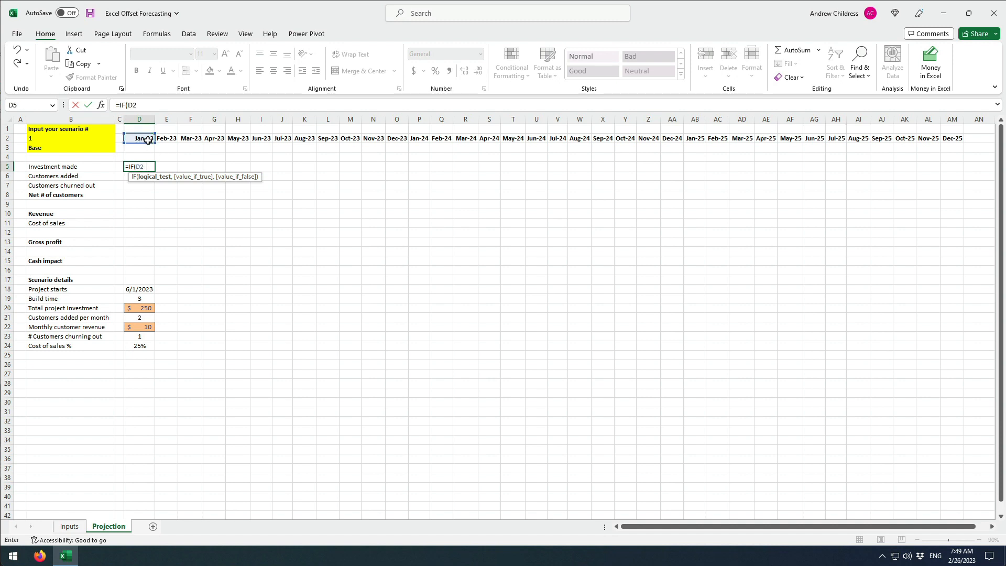
text(=)
click(143, 288)
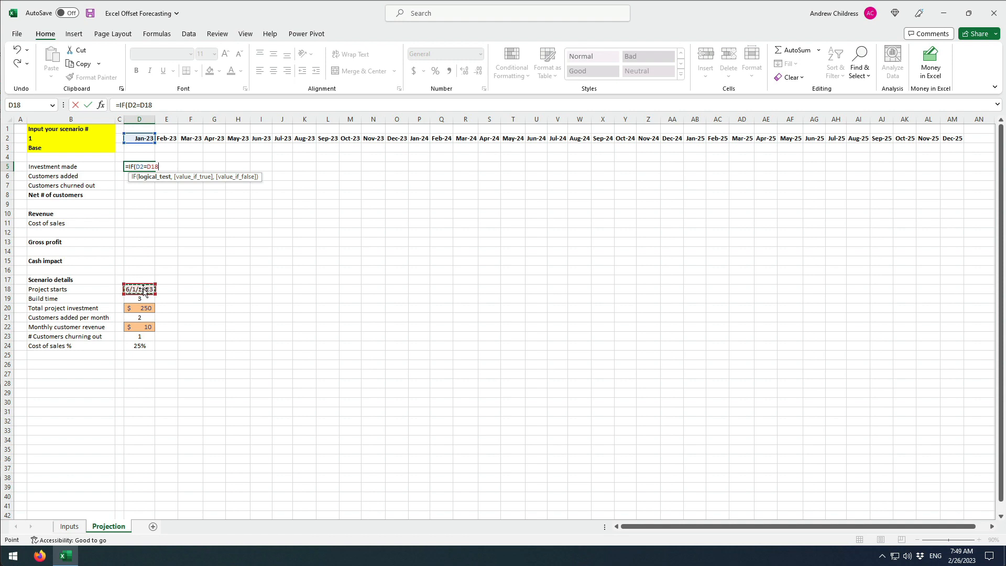
key(F4)
text(,)
click(150, 309)
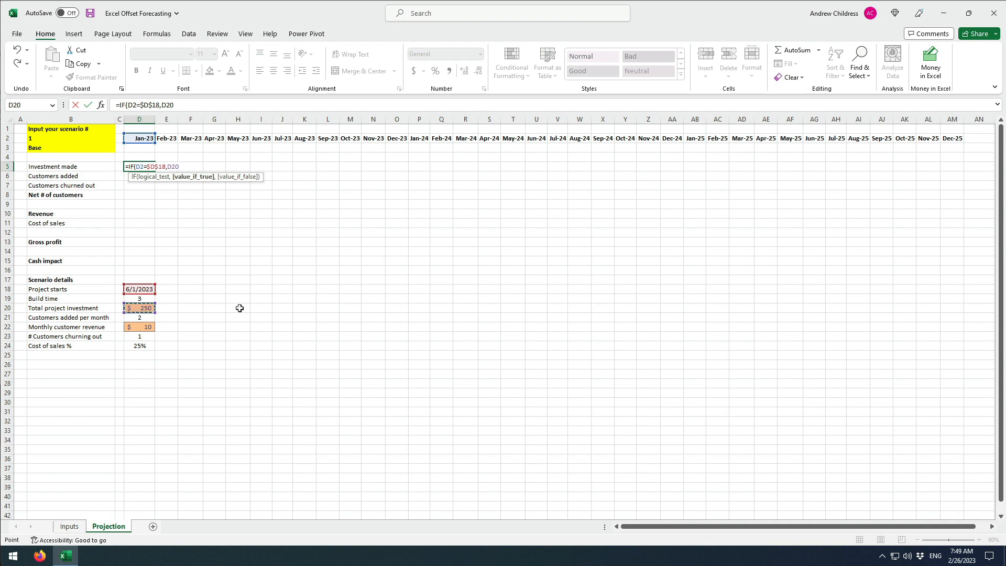
key(F4)
text(,)
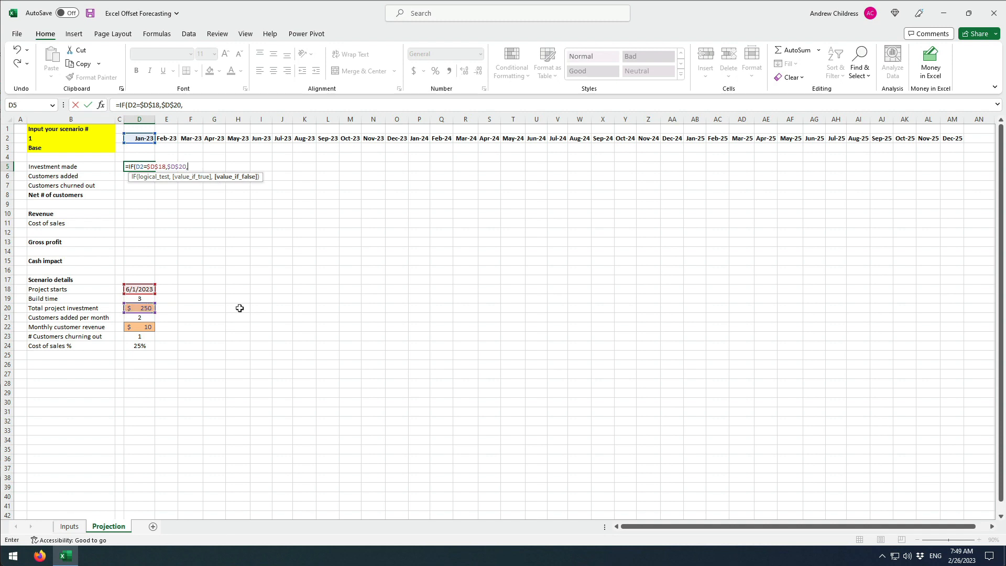
text(0))
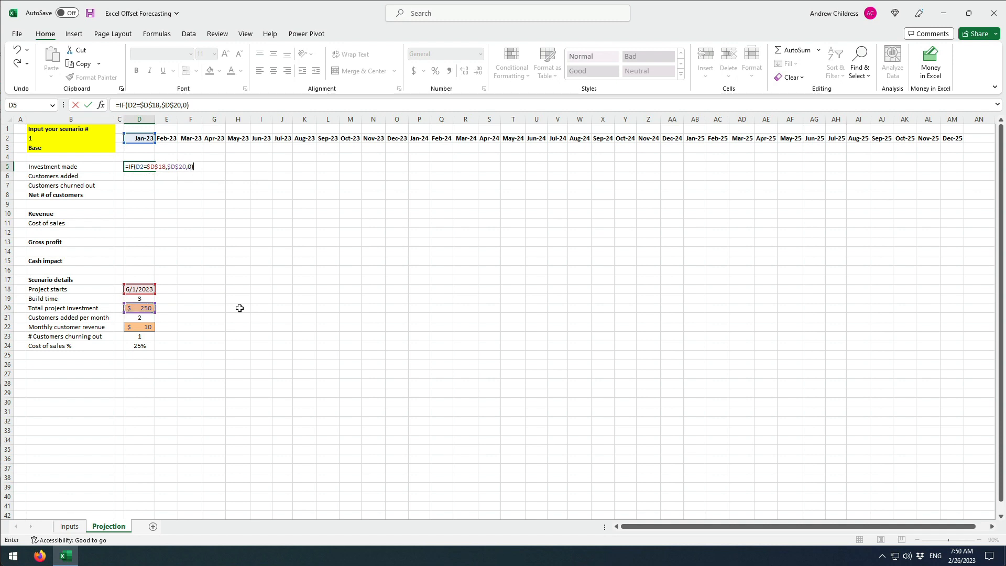
key(Return)
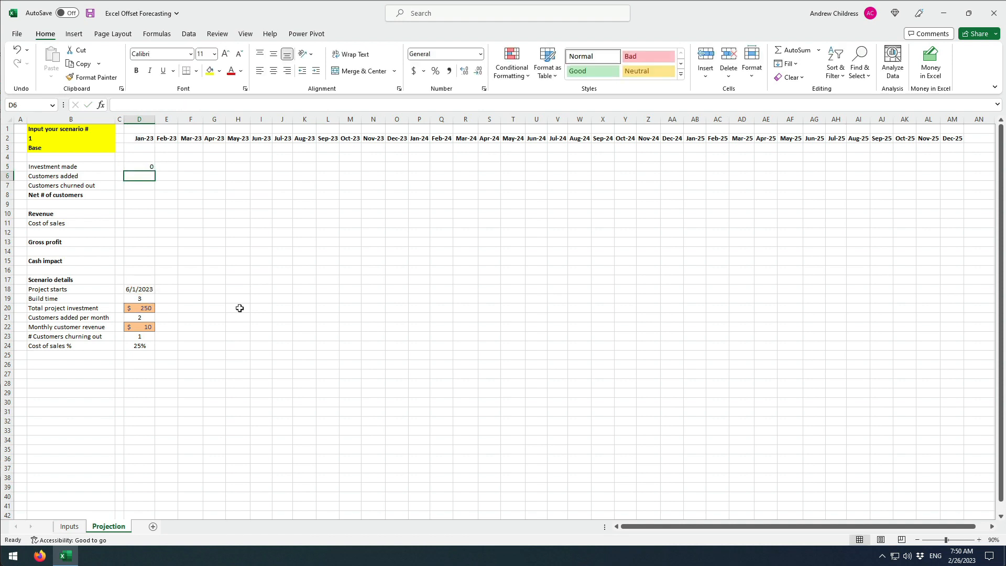
- Copy the January Investment made formula across row 5 through December 2025 and check the June 2023 cell
key(Up)
key(ctrl+c)
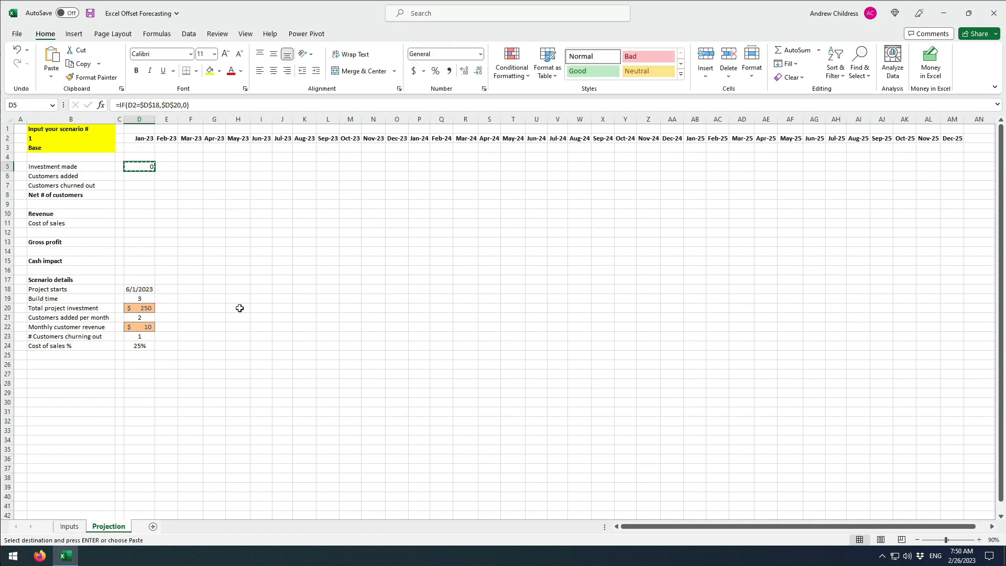
shift+click(947, 166)
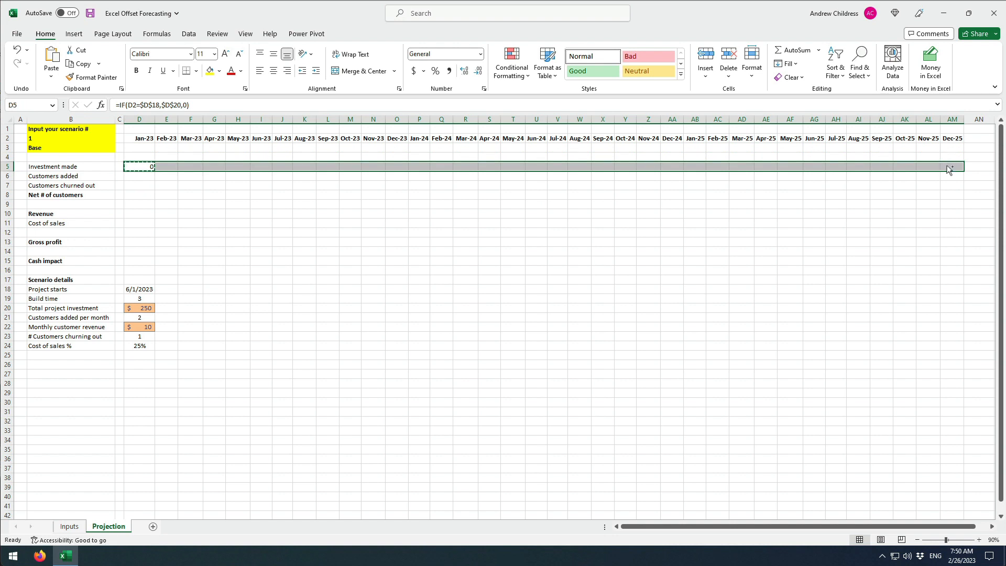
key(ctrl+v)
key(Escape)
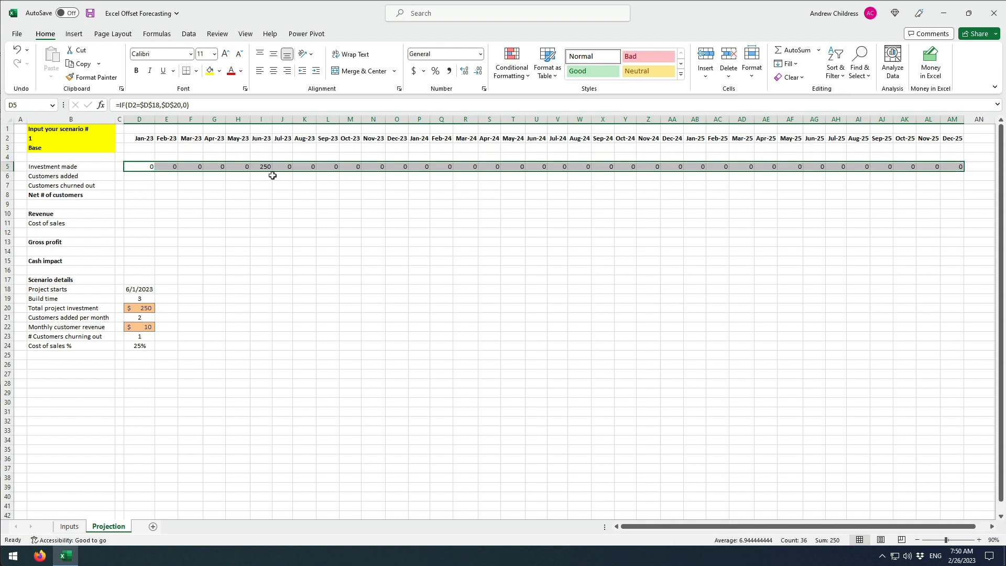
click(267, 167)
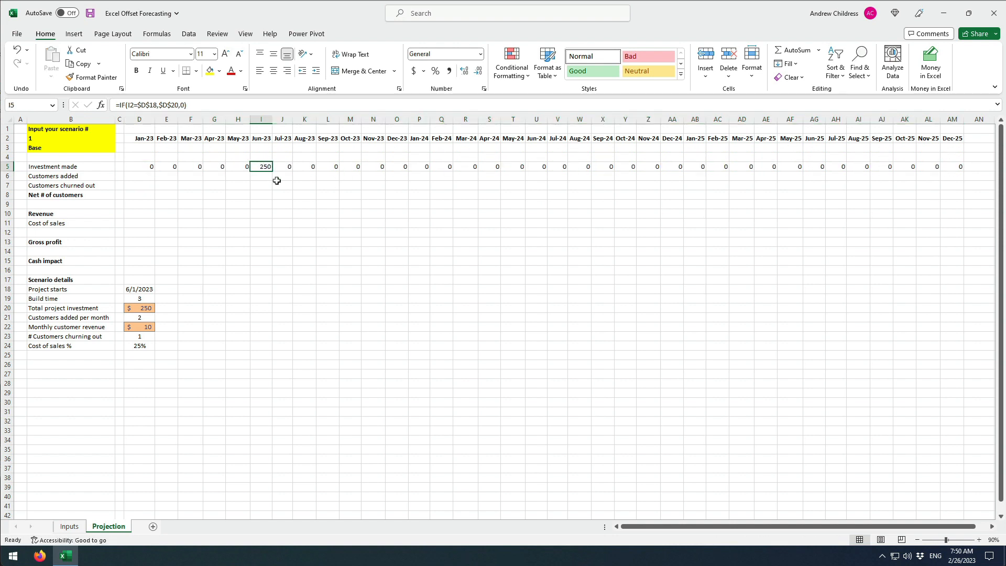
- Test the Investment made row by changing the scenario number in B2 to 4, 3, 1 and finally 2
click(59, 142)
text(4)
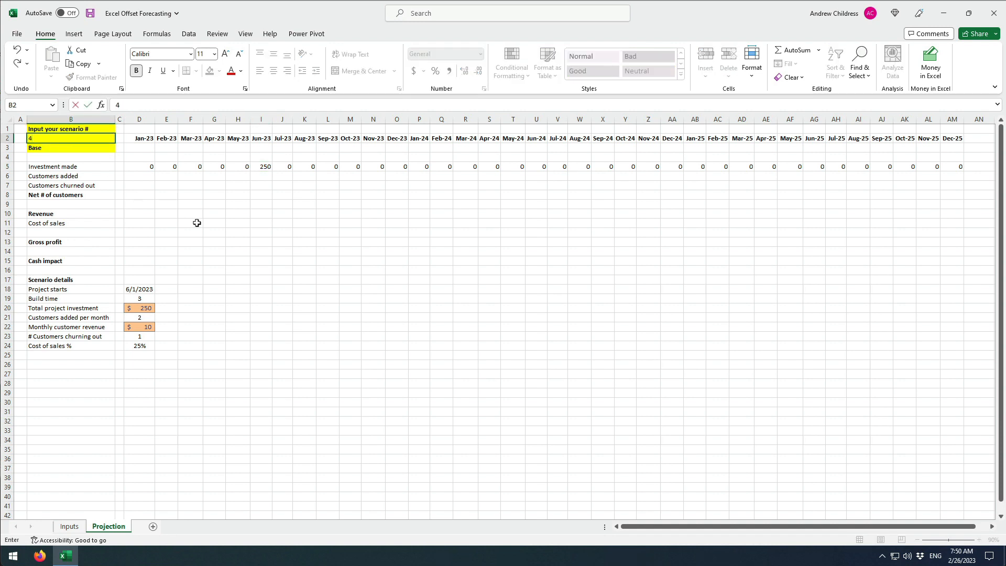
key(Return)
key(Up)
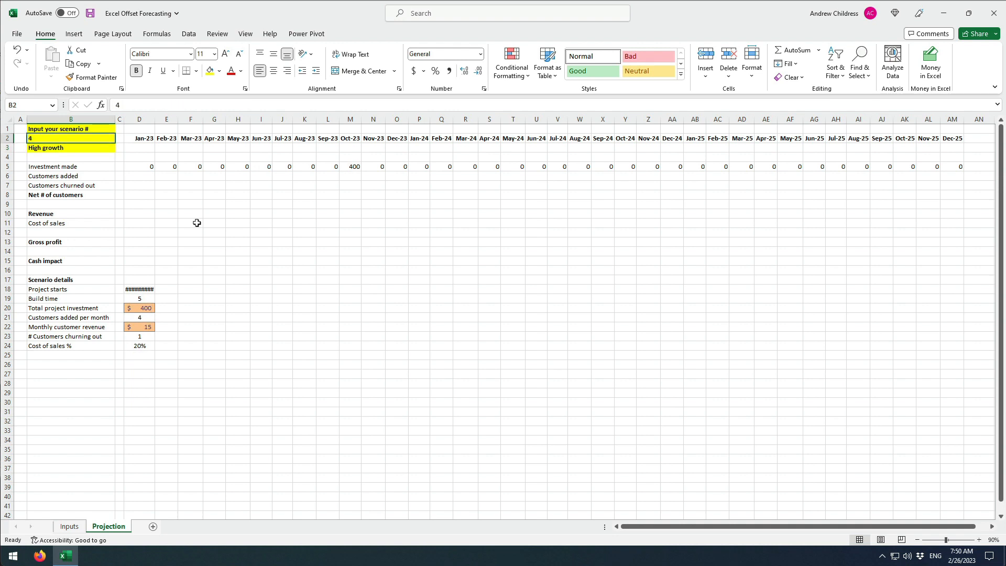
text(3)
key(Return)
key(Up)
text(1)
key(Return)
key(Up)
text(2)
key(Return)
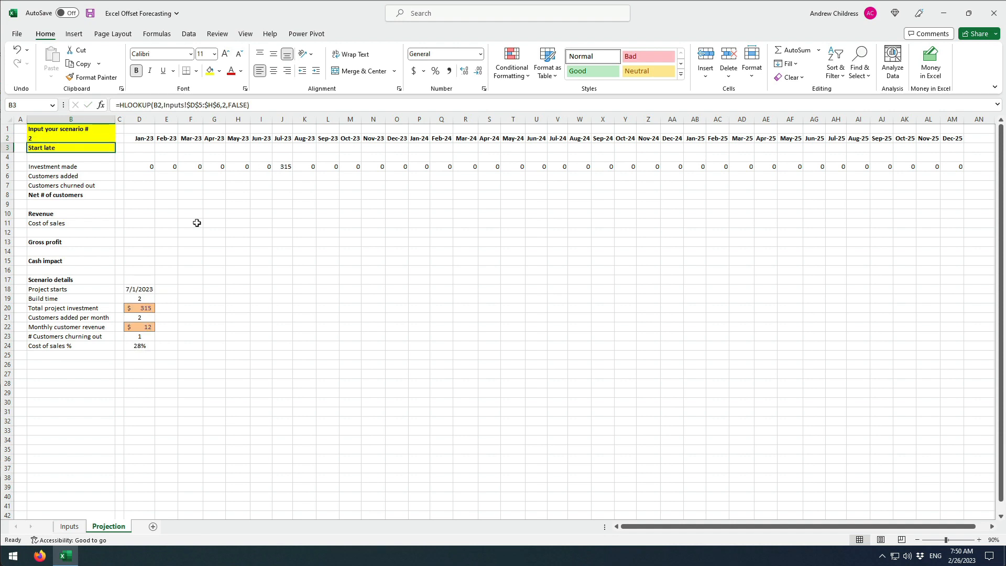
key(Up)
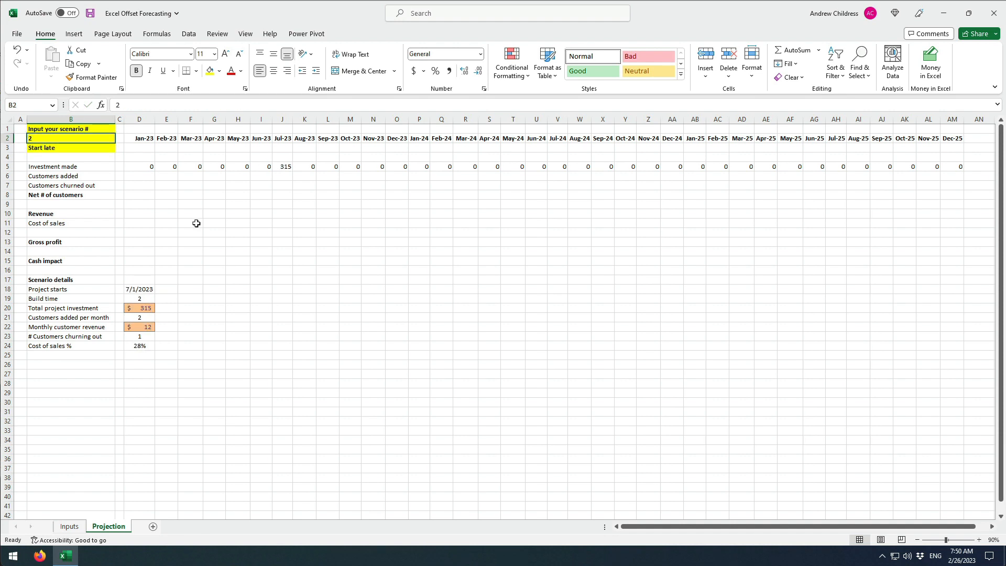
- Enter the label "Customers start" in B26, below the scenario details
click(73, 367)
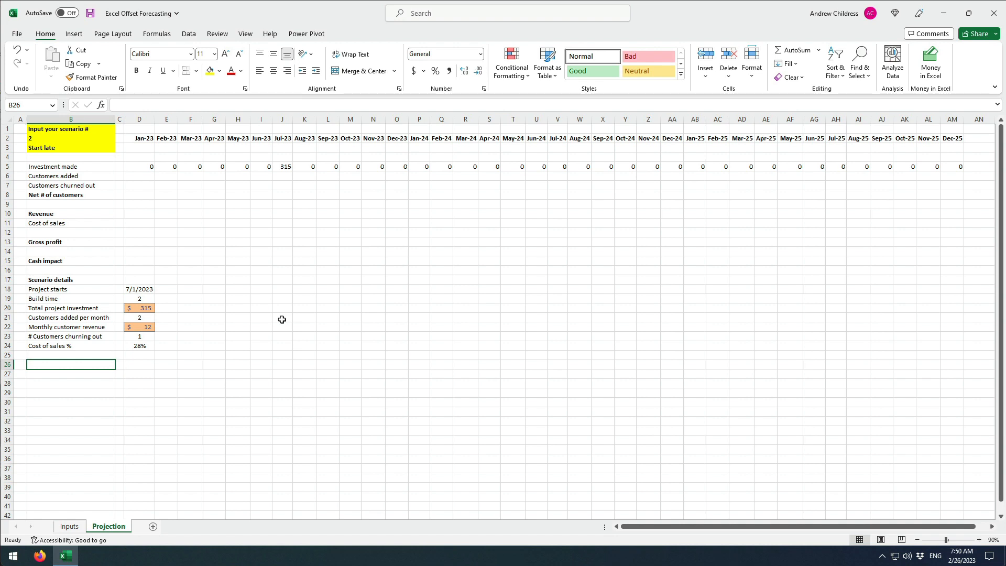
text(Custo)
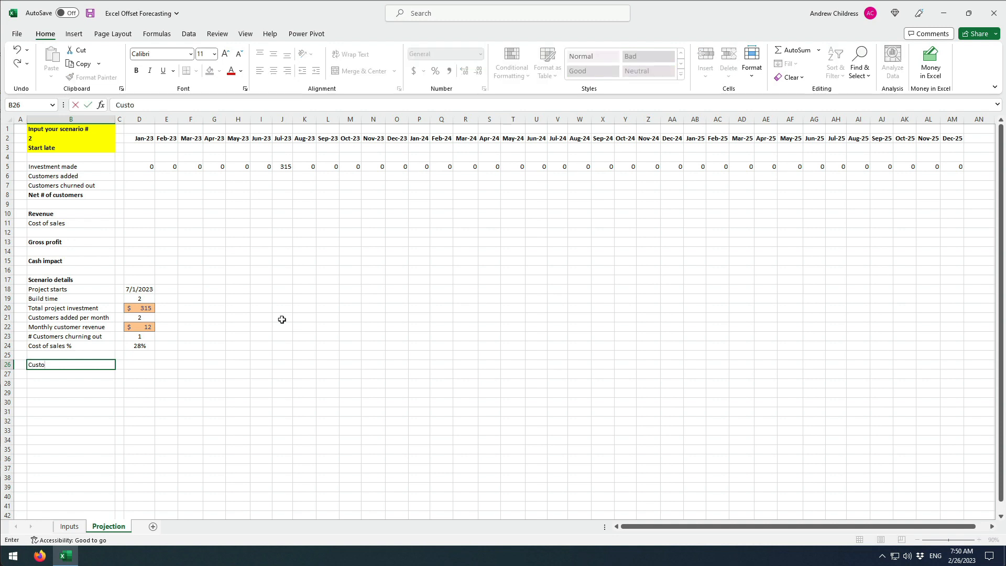
text(mers start)
key(Tab)
key(Tab)
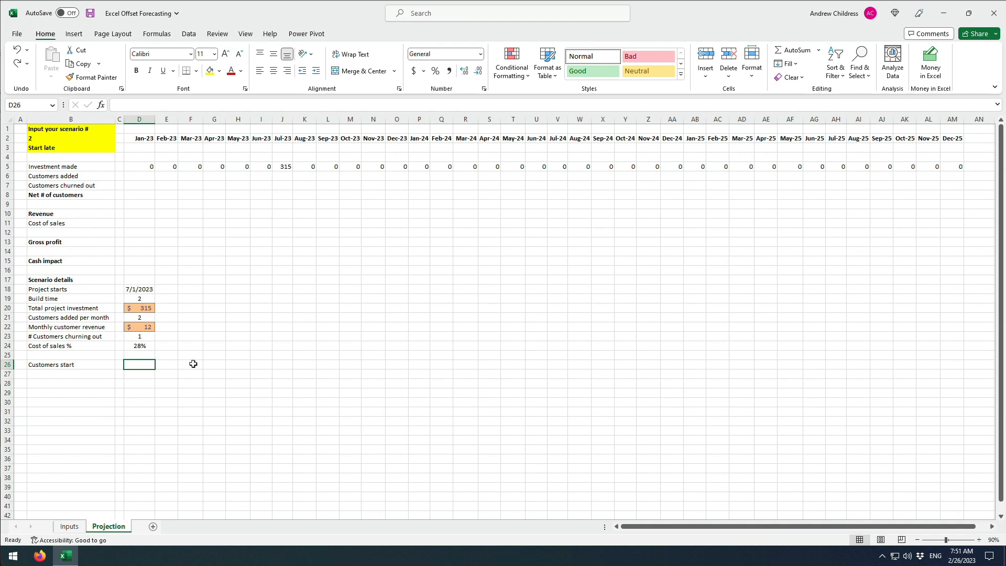
- Calculate the Customers start date in D26 from the project start and build time with =EDATE(D18,D19)
text(=EDATE()
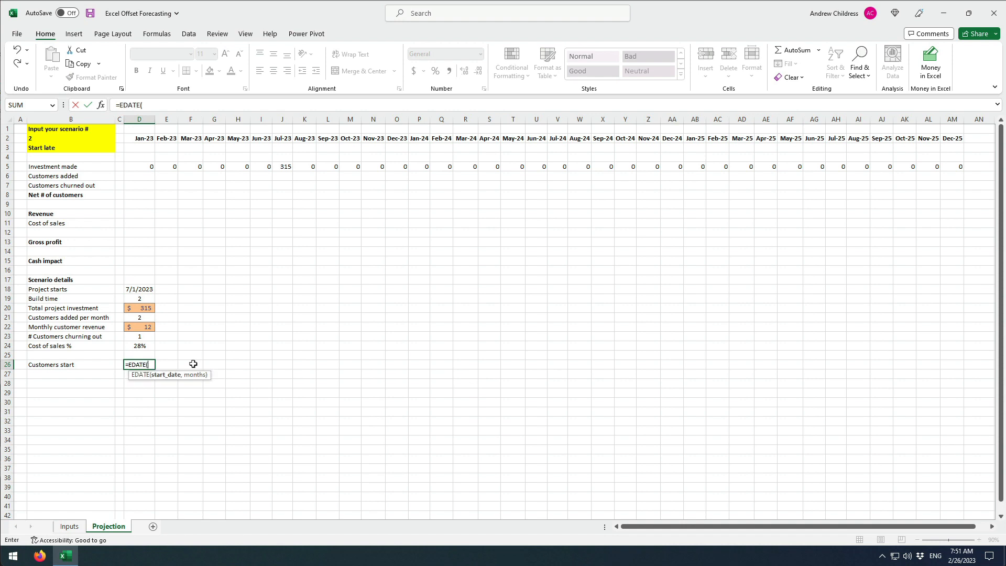
click(147, 289)
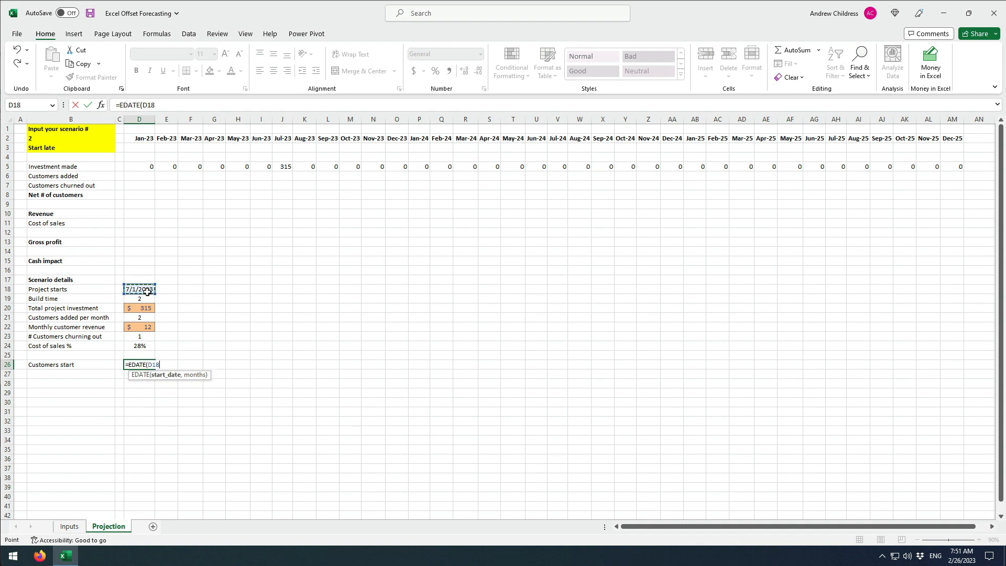
text(,)
click(149, 298)
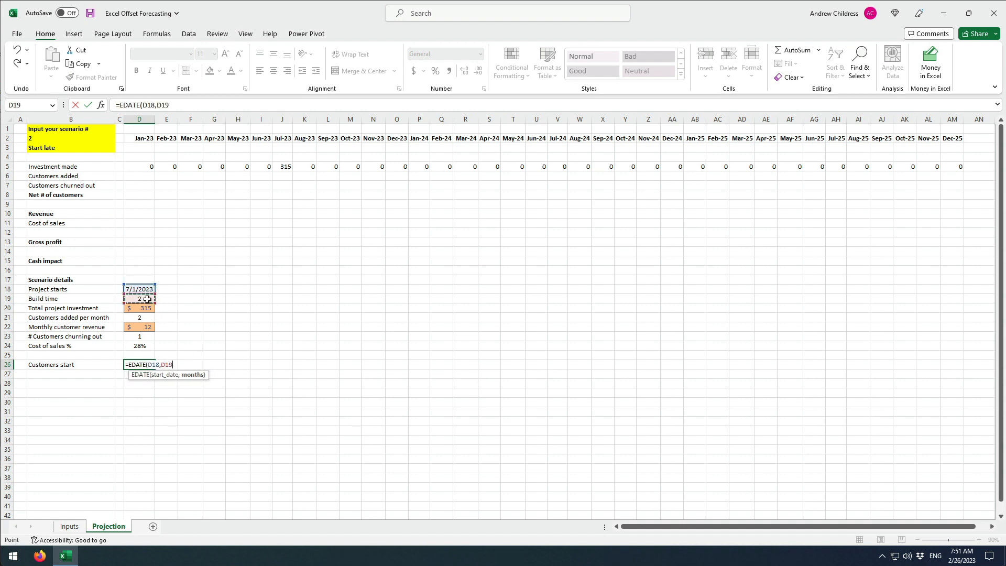
key(Return)
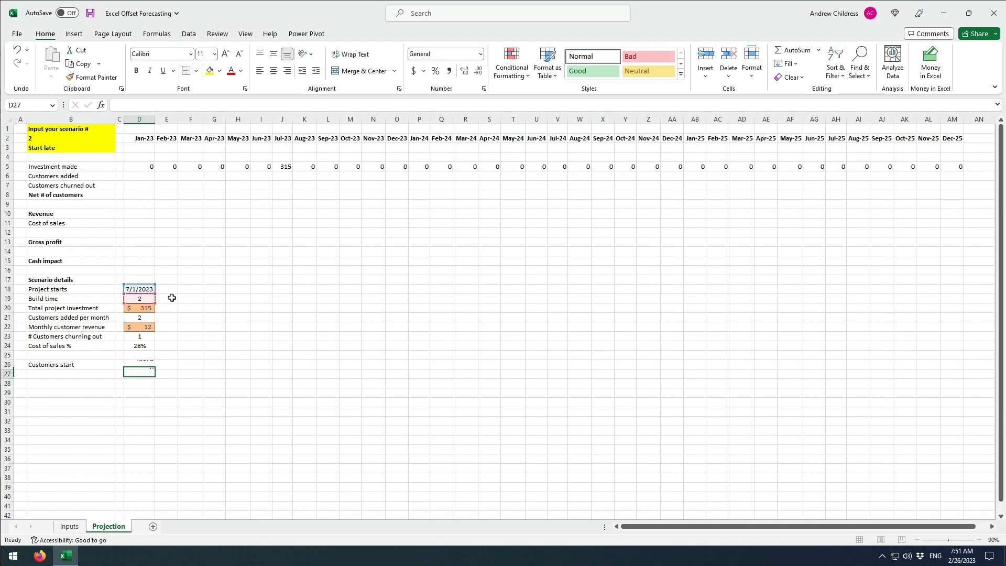
key(Up)
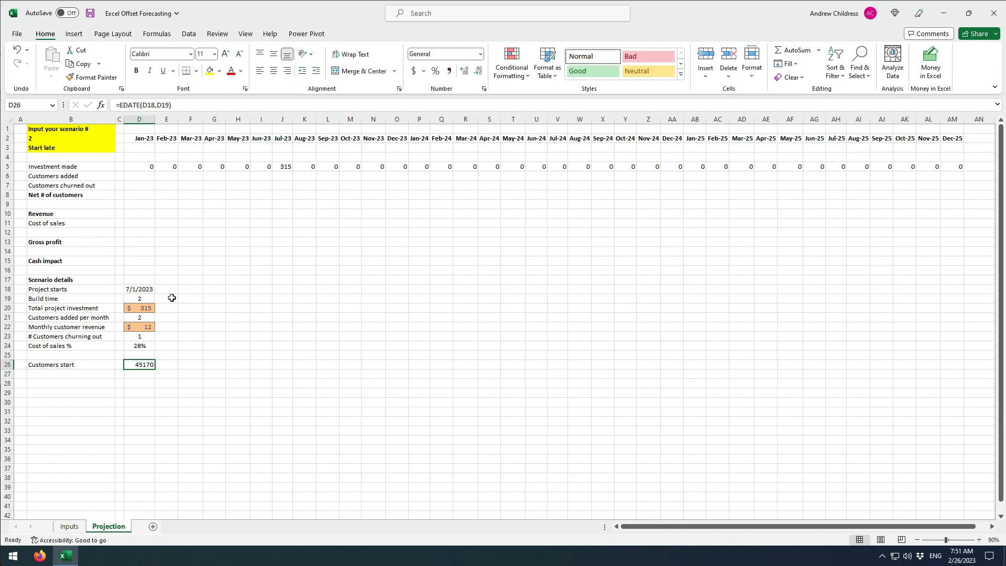
- Apply the formatting of the January date header in D2 to the Customers start date in D26
click(144, 138)
click(92, 77)
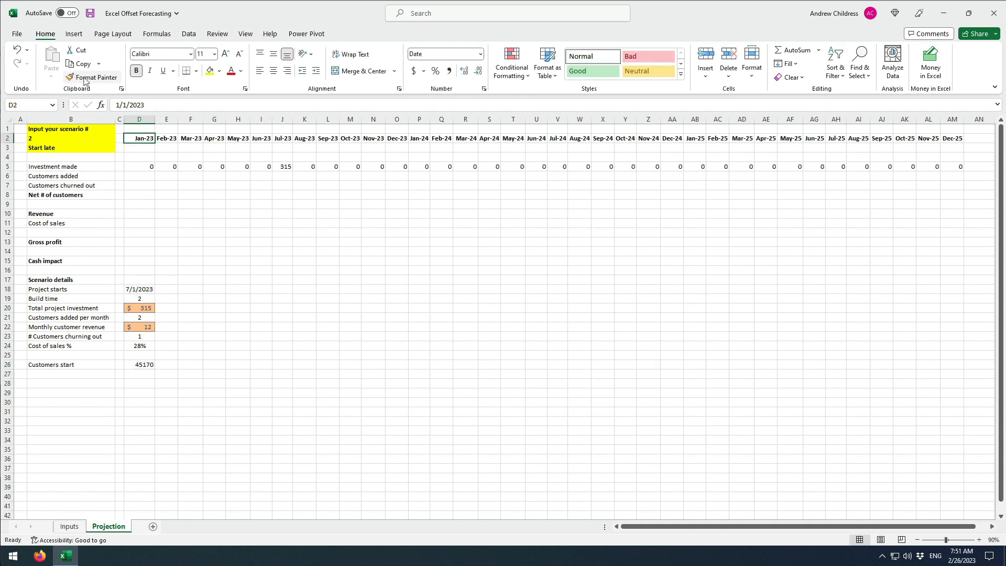
click(147, 365)
click(229, 363)
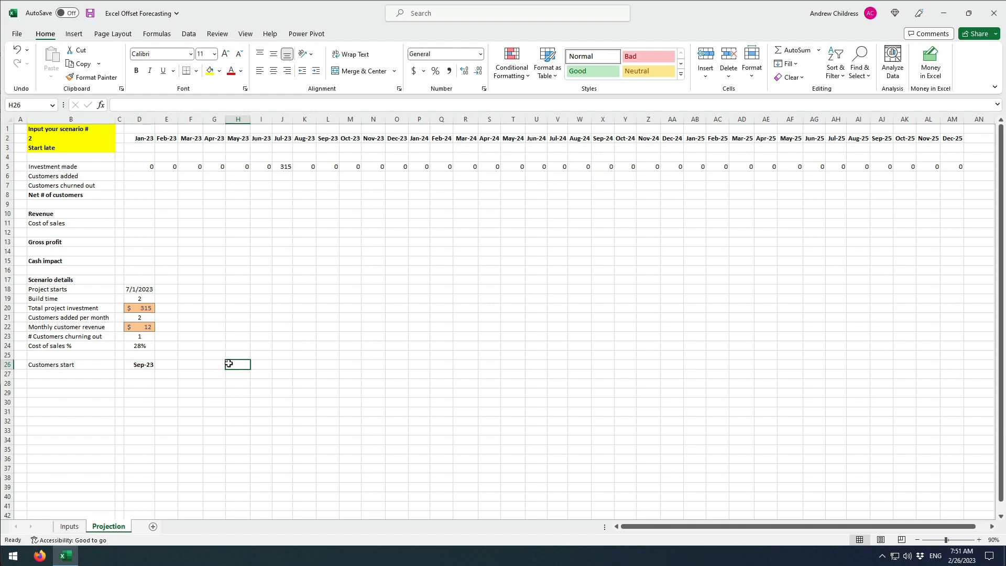
- Enter the January Customers added formula =IF(D2>=$D$26,$D$21,0) in D6
click(131, 178)
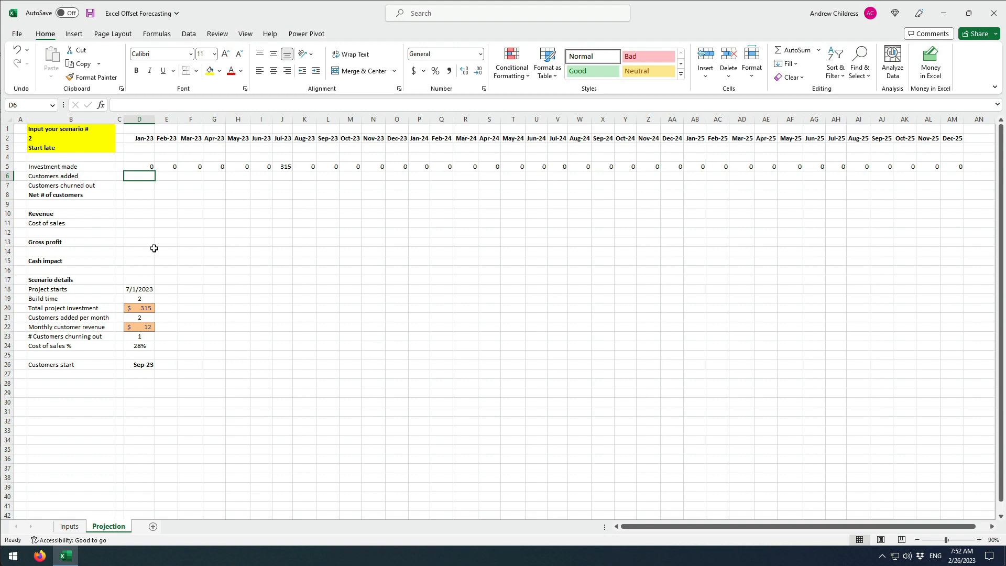
text(=IF()
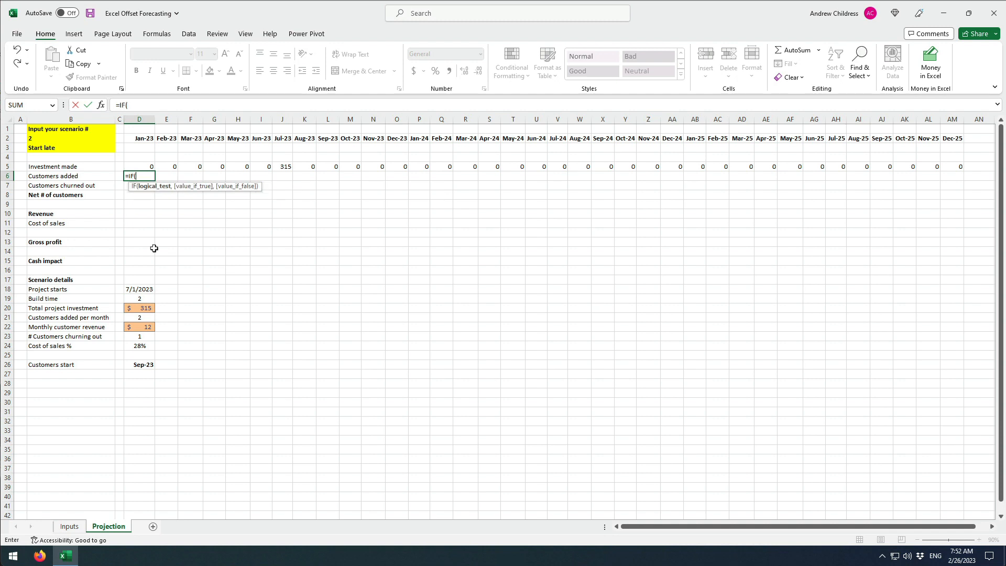
click(139, 139)
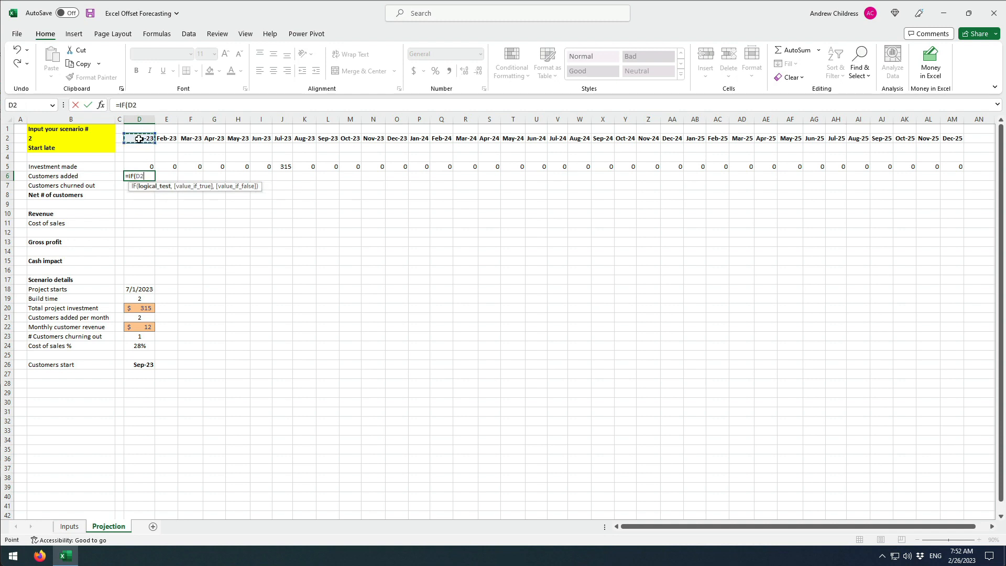
text(>=)
click(140, 364)
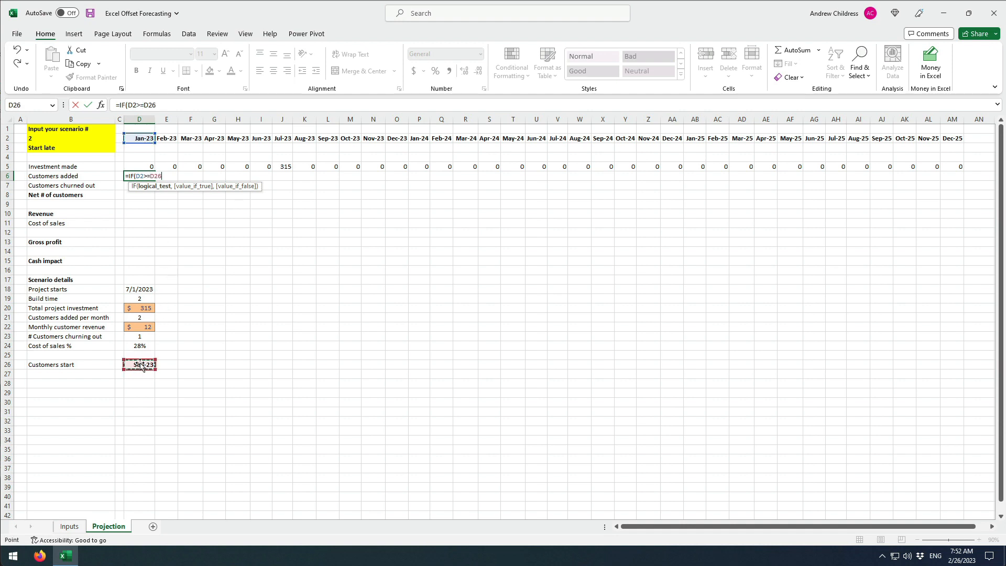
key(F4)
text(,)
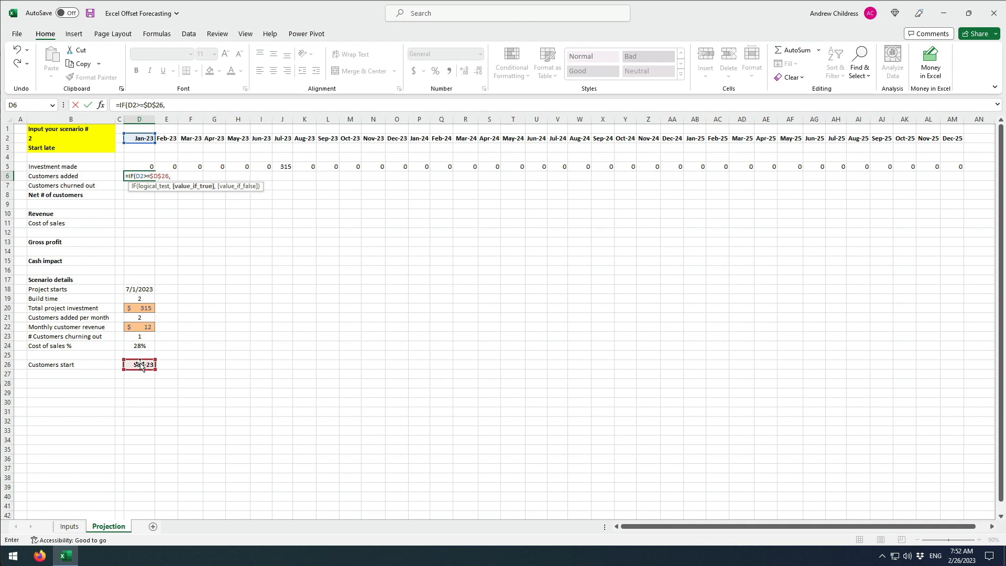
click(139, 317)
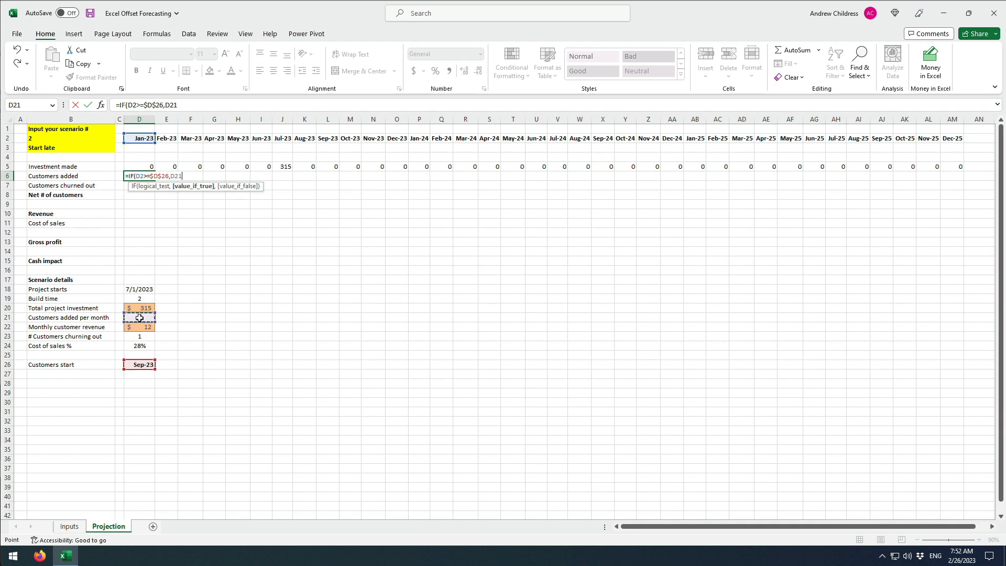
key(F4)
text(,)
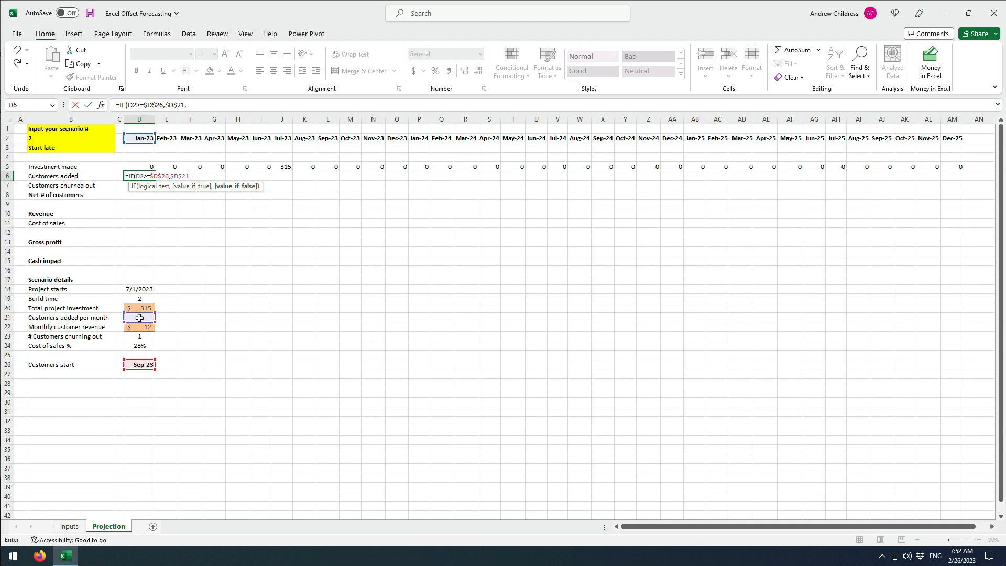
text(0)
key(ctrl+Return)
- Copy the January Customers added formula across row 6 through December 2025 and check the September 2023 column
key(ctrl+c)
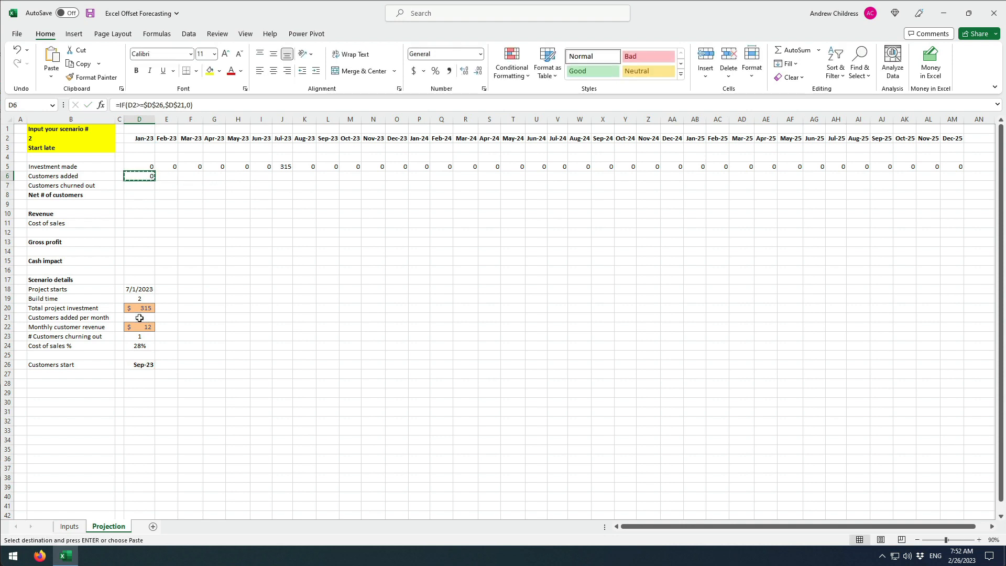
shift+click(943, 176)
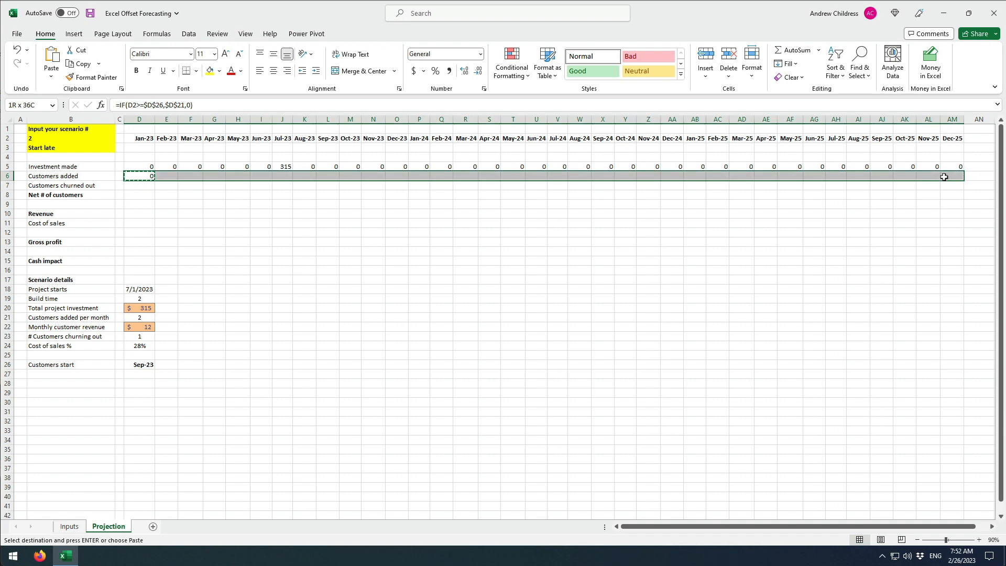
key(ctrl+v)
key(Escape)
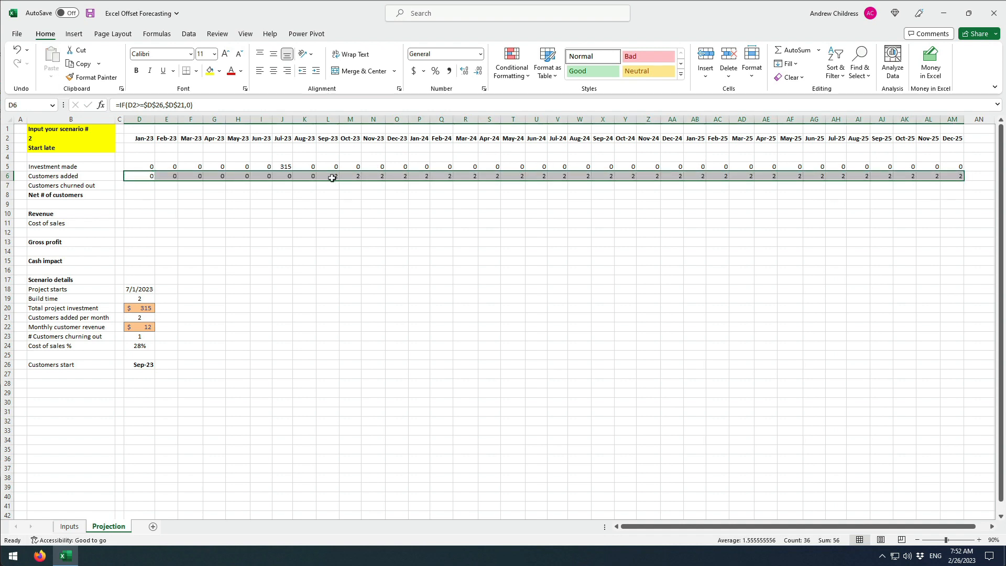
click(331, 178)
shift+click(335, 139)
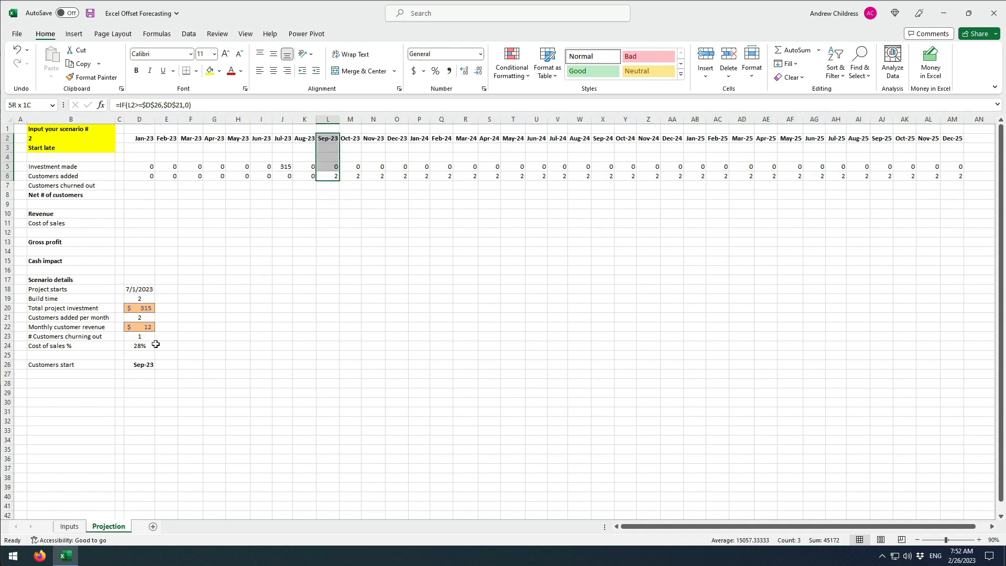
click(151, 384)
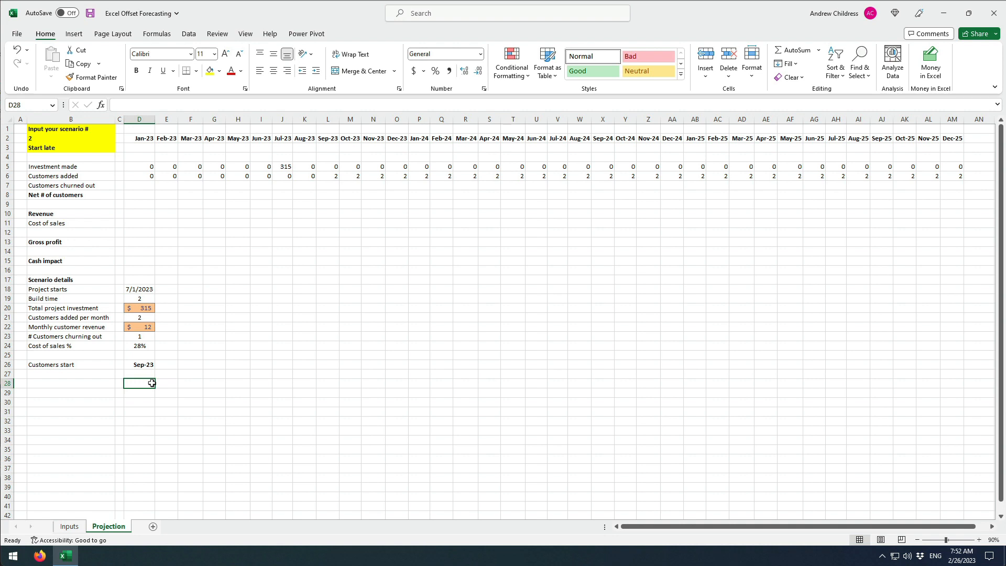
- Enter the January Customers churned out formula =IF(D2>=$D$26,$D$23,0) in D7
click(153, 185)
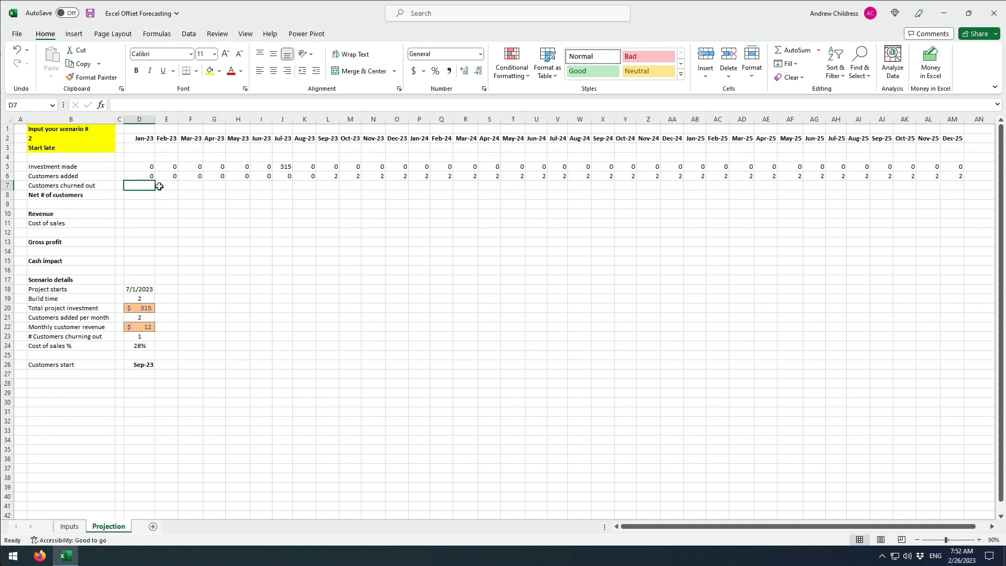
text(=IF()
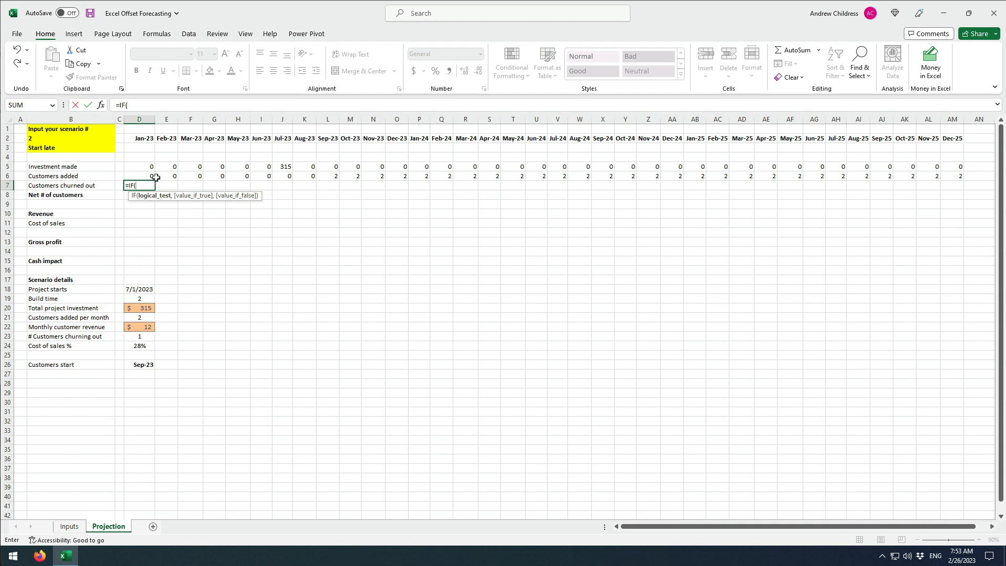
click(144, 142)
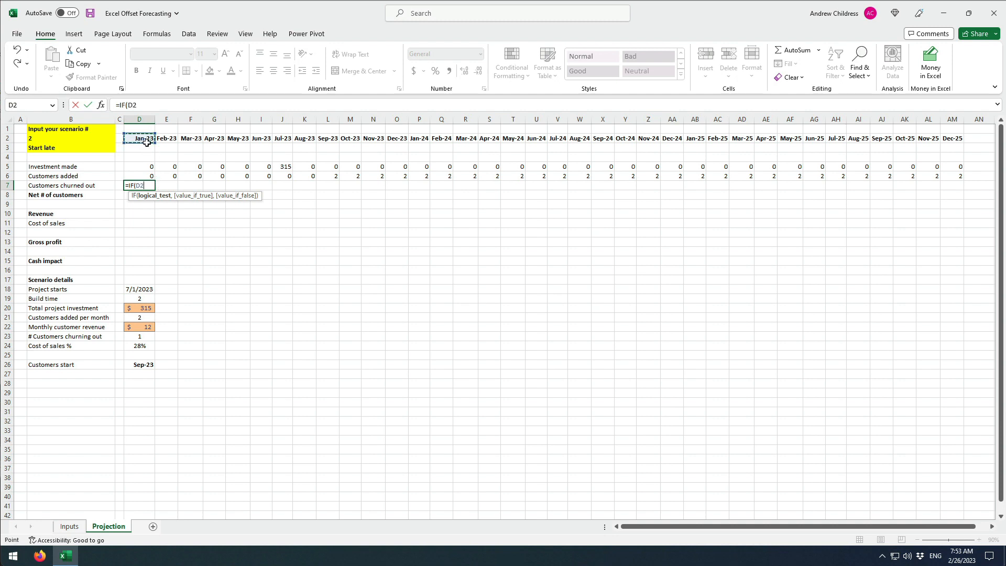
text(>=)
click(135, 363)
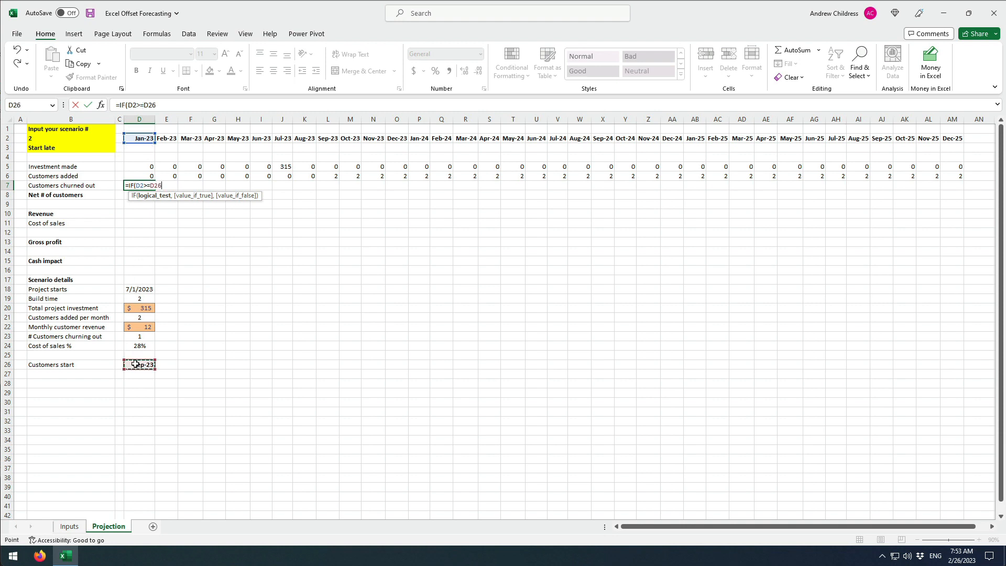
key(F4)
text(,)
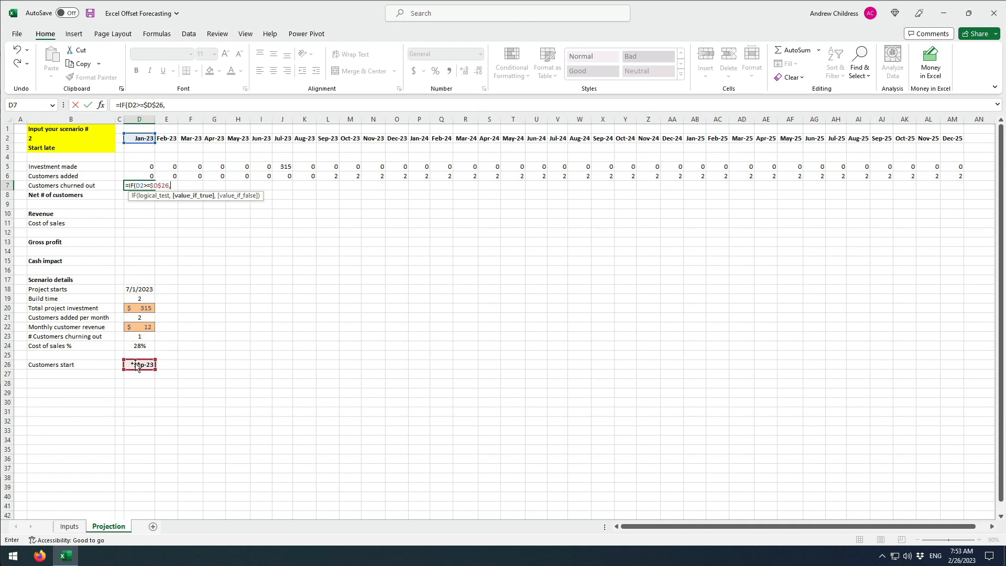
click(137, 336)
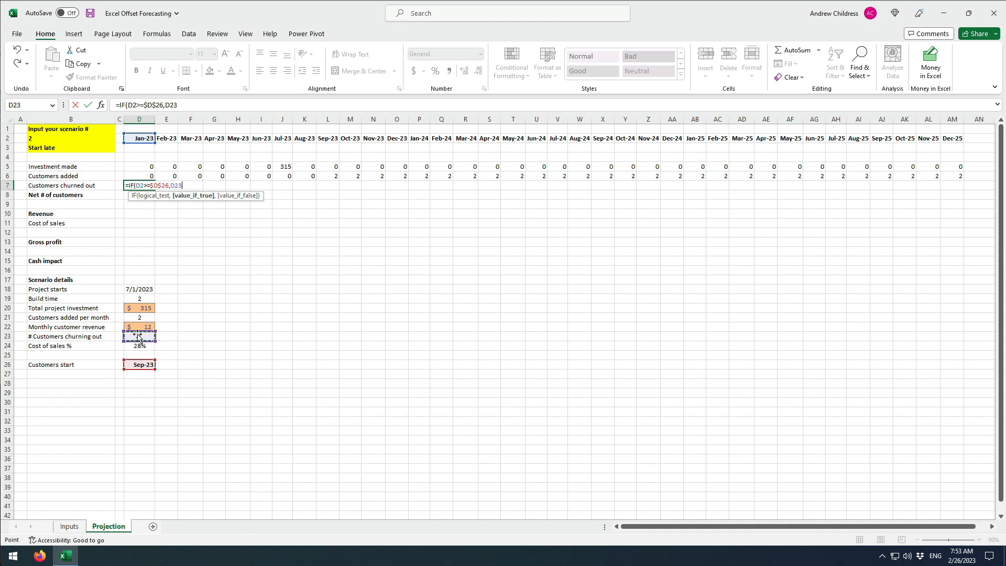
key(F4)
text(,0))
key(ctrl+Return)
- Copy the January Customers churned out formula across row 7 through December 2025
key(ctrl+c)
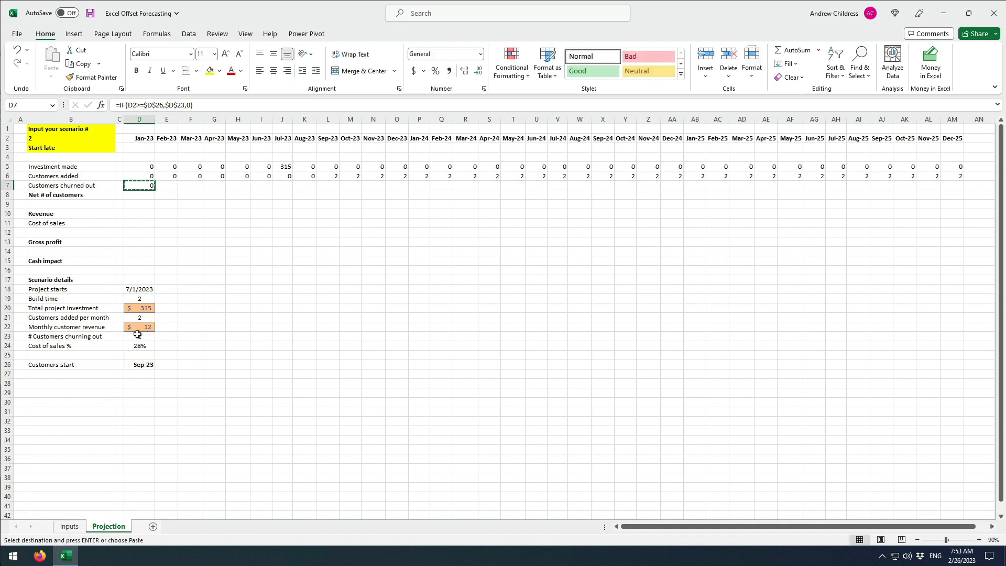
shift+click(955, 186)
key(ctrl+v)
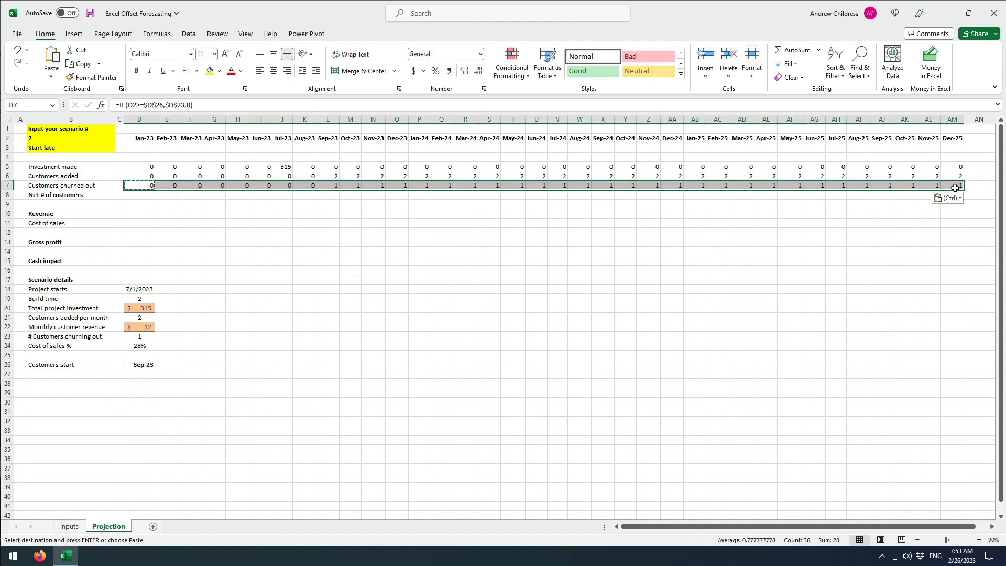
key(Escape)
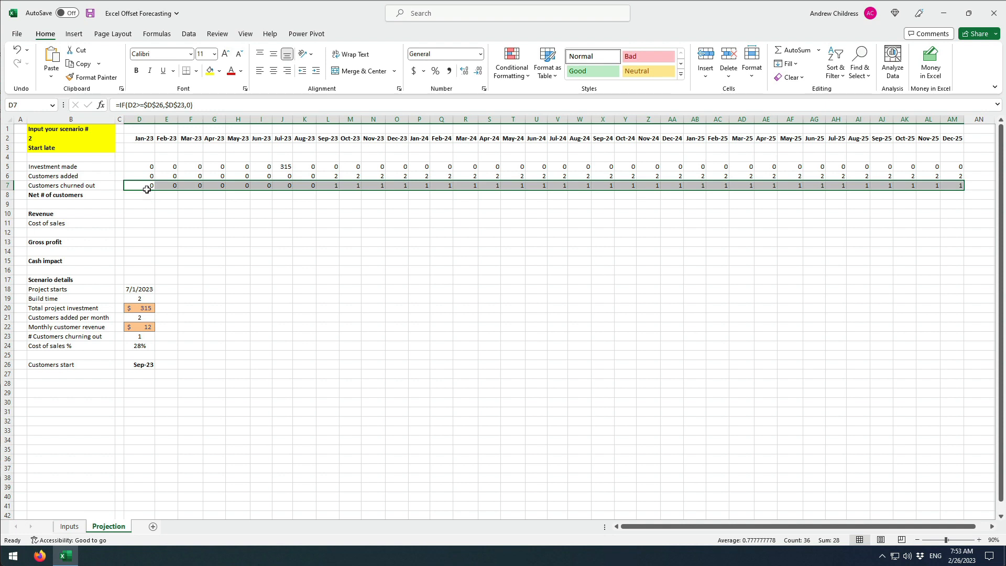
- Negate the churn formula in D7 to =-IF(D2>=$D$26,$D$23,0) and copy it across row 7 through December 2025
click(147, 188)
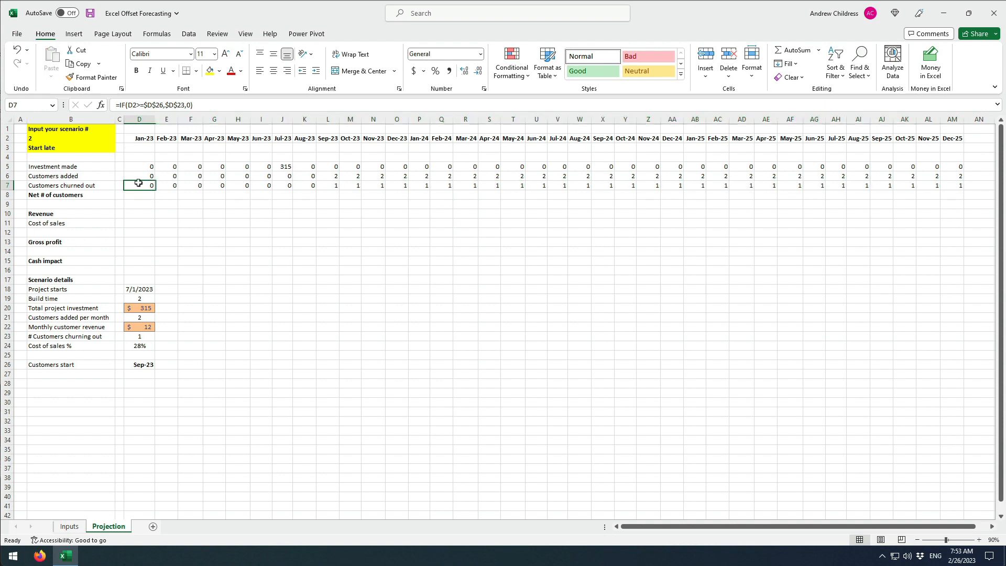
click(118, 106)
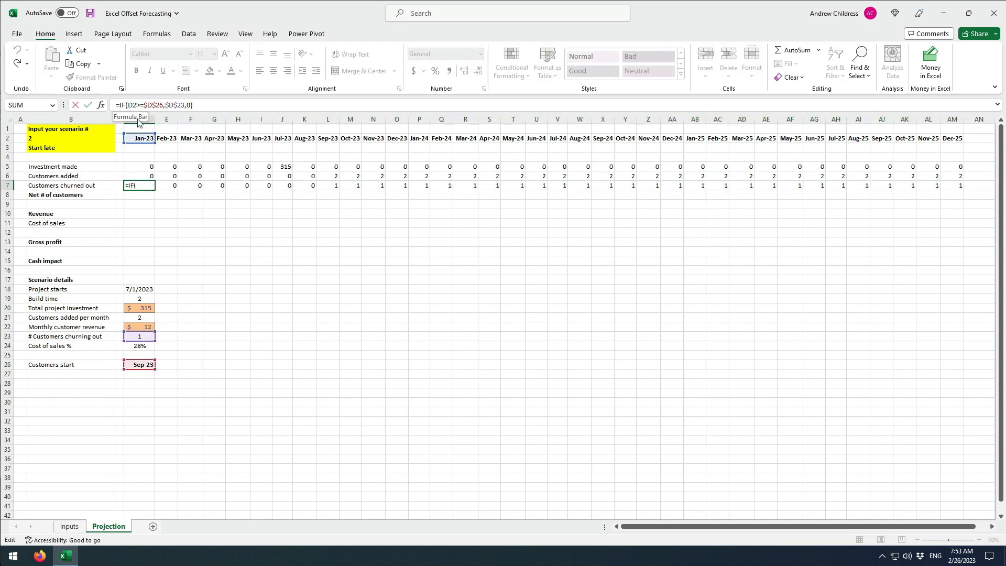
text(-)
key(Return)
key(Up)
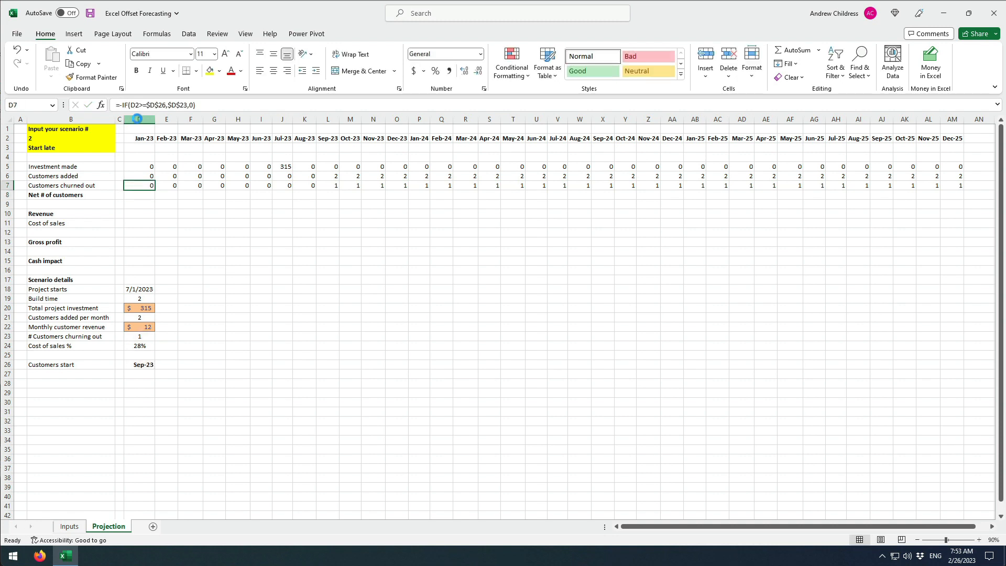
key(ctrl+c)
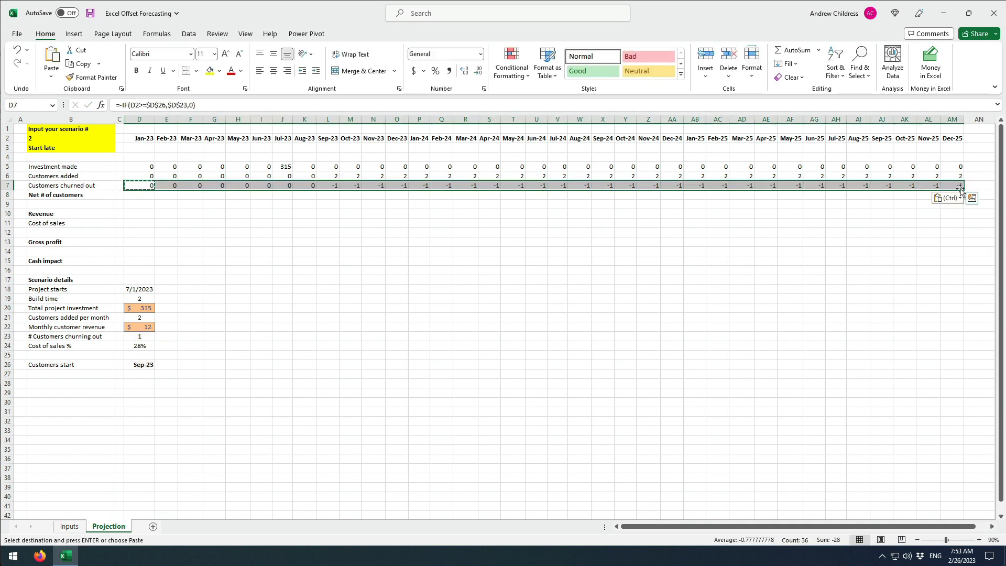
key(Return)
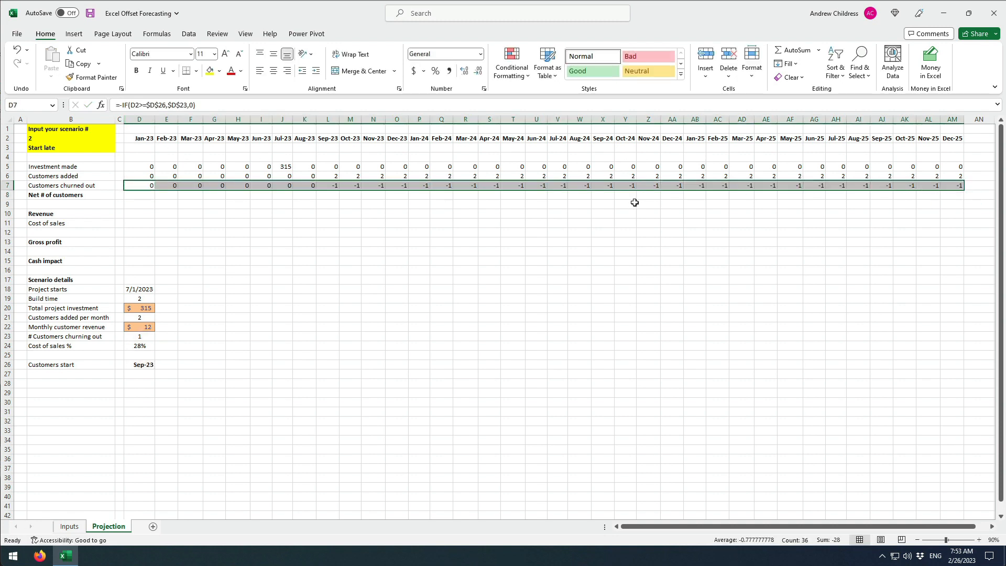
- Calculate January's Net # of customers in D8 with =SUM(D6:D7)
click(132, 195)
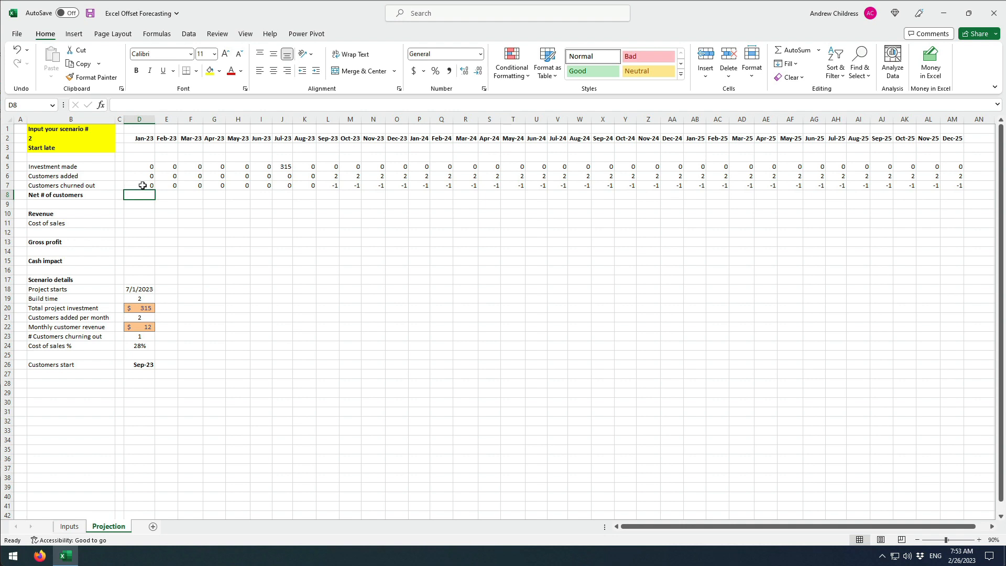
text(=SUM()
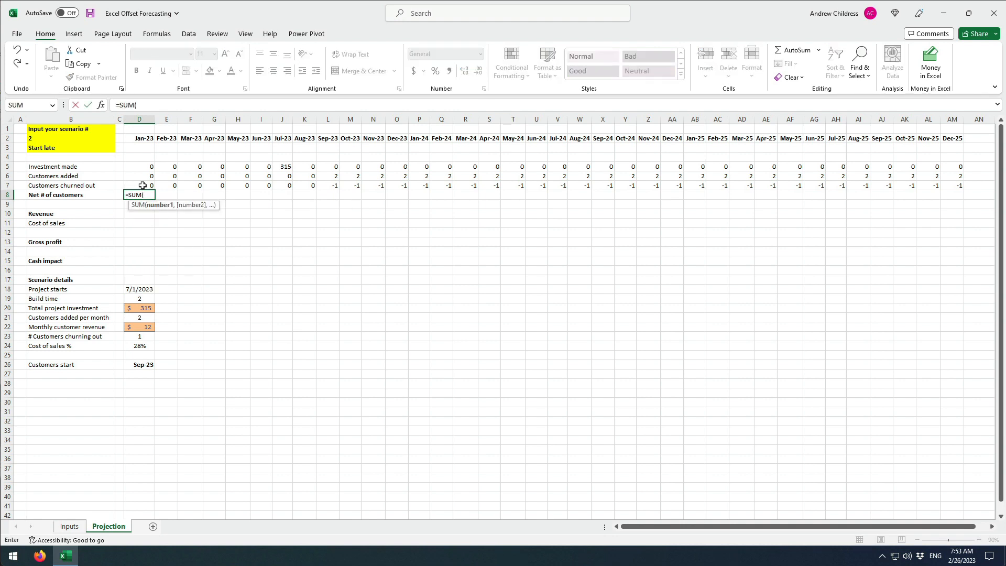
key(Up)
key(shift+Up)
text())
key(ctrl+Return)
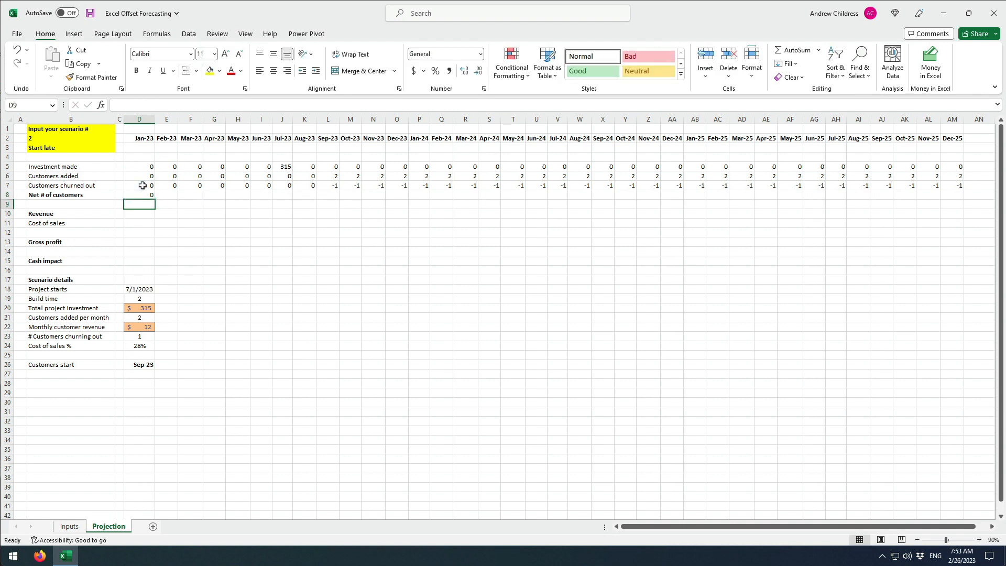
- Enter the running Net # of customers formula =D8+SUM(E6:E7) for February 2023 in E8
click(175, 196)
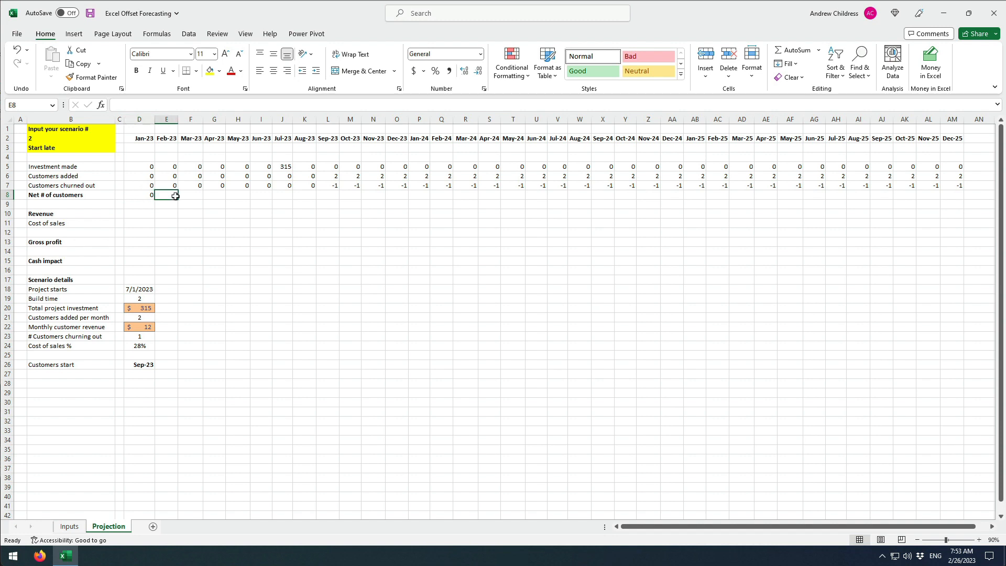
text(=)
key(Left)
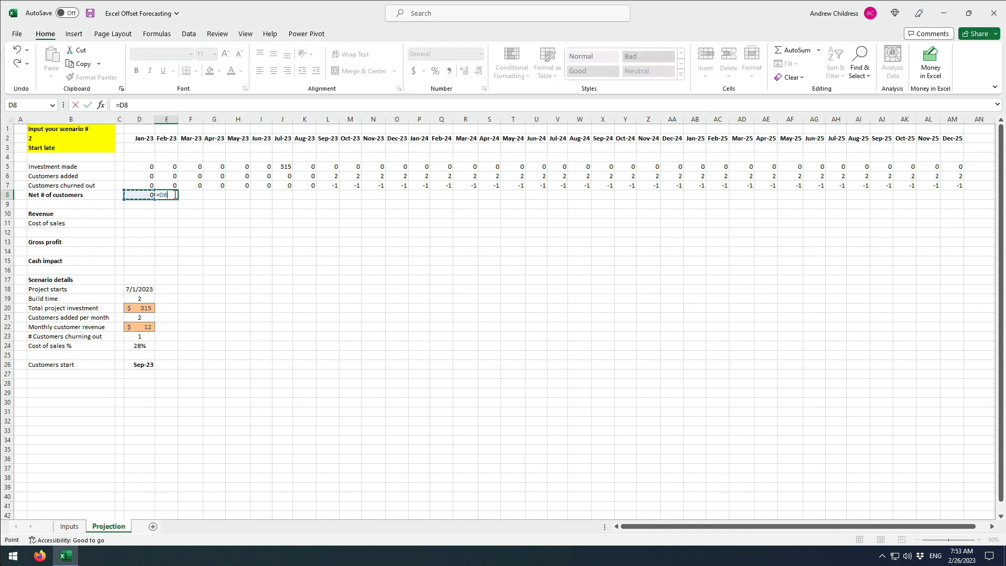
text(+SUM()
key(Up)
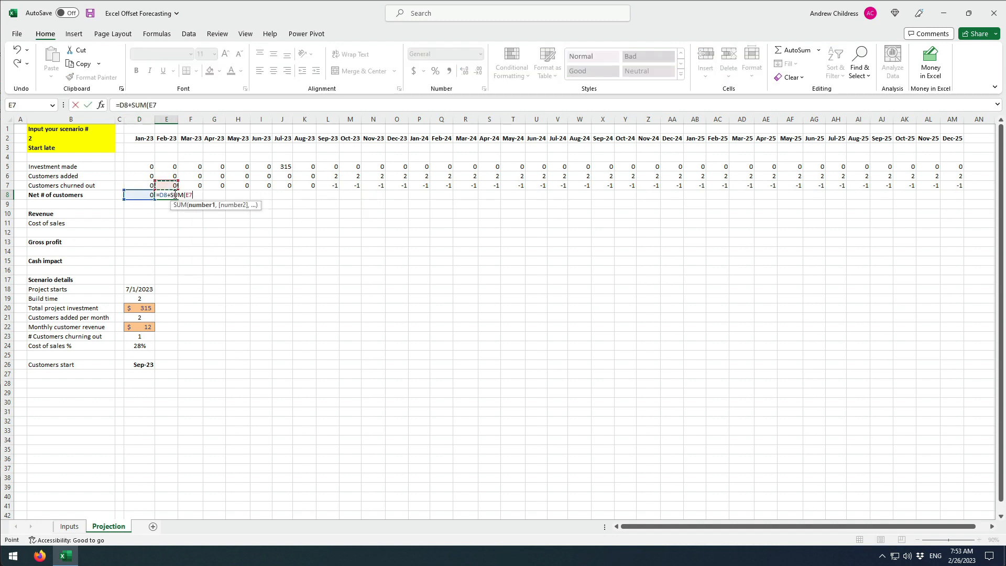
key(shift+Up)
key(ctrl+Return)
- Copy the February Net # of customers formula across row 8 through December 2025
key(ctrl+c)
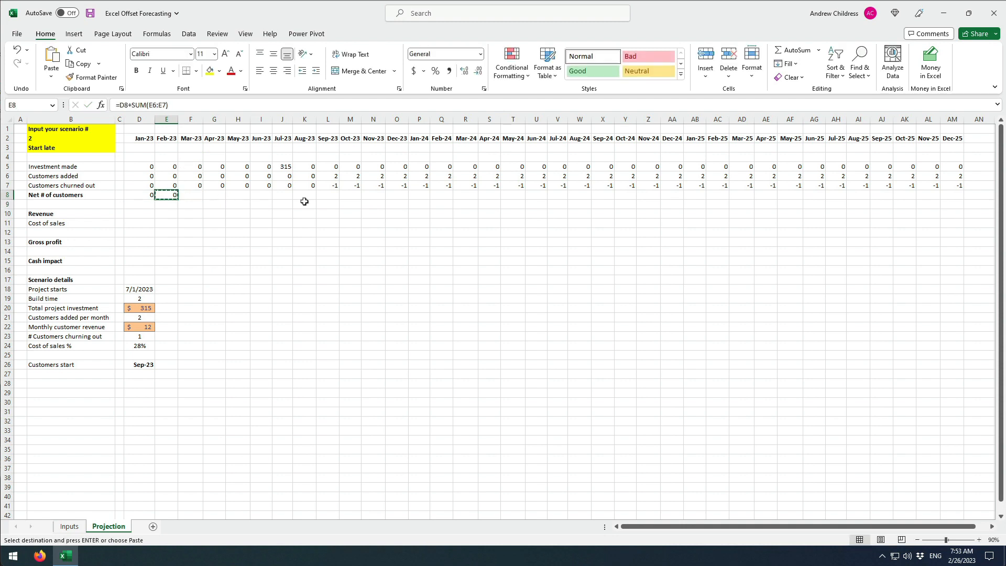
shift+click(951, 194)
key(ctrl+v)
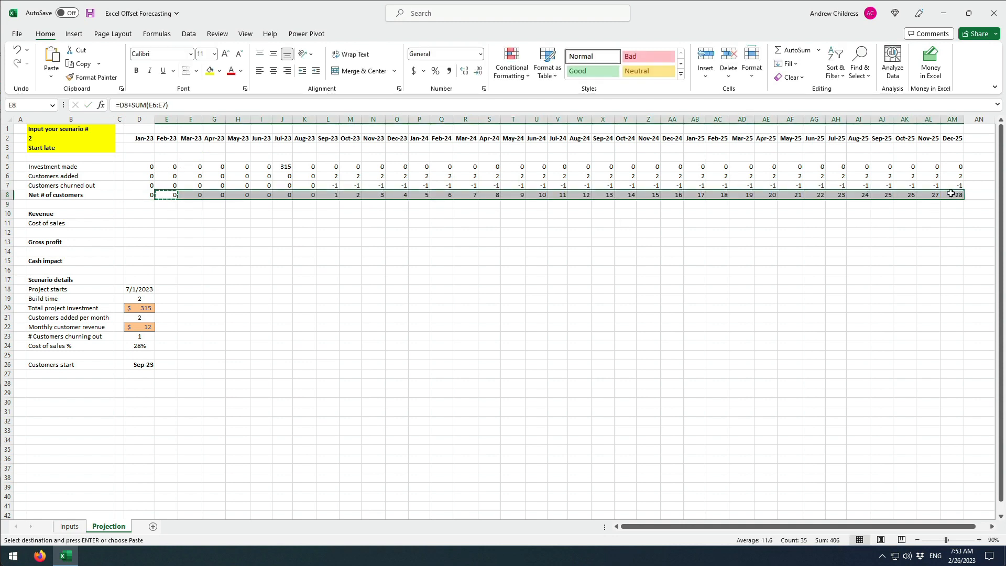
key(Escape)
- Make the Net # of customers values in D8:AM8 bold and give them a top and bottom border
drag(951, 195, 138, 194)
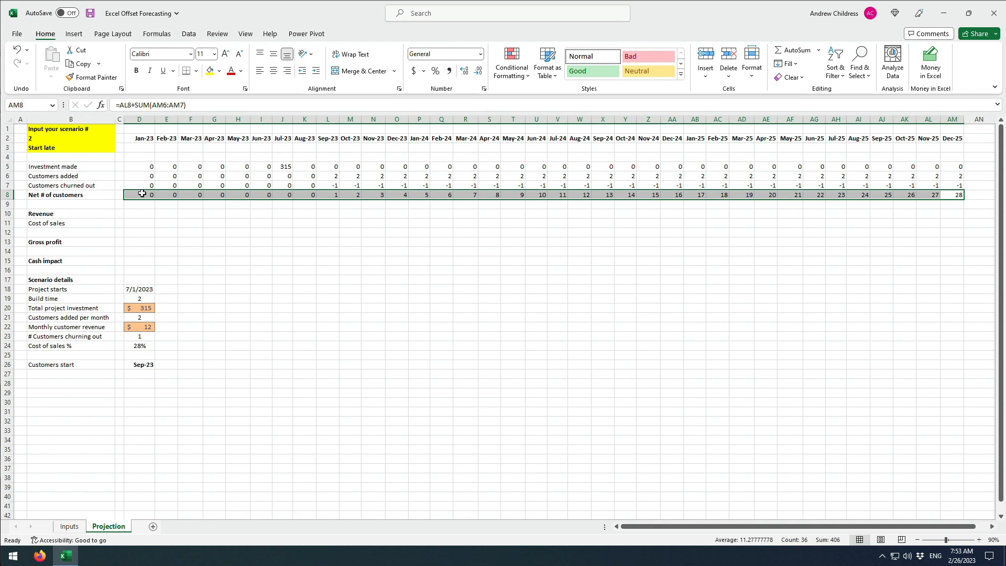
click(195, 71)
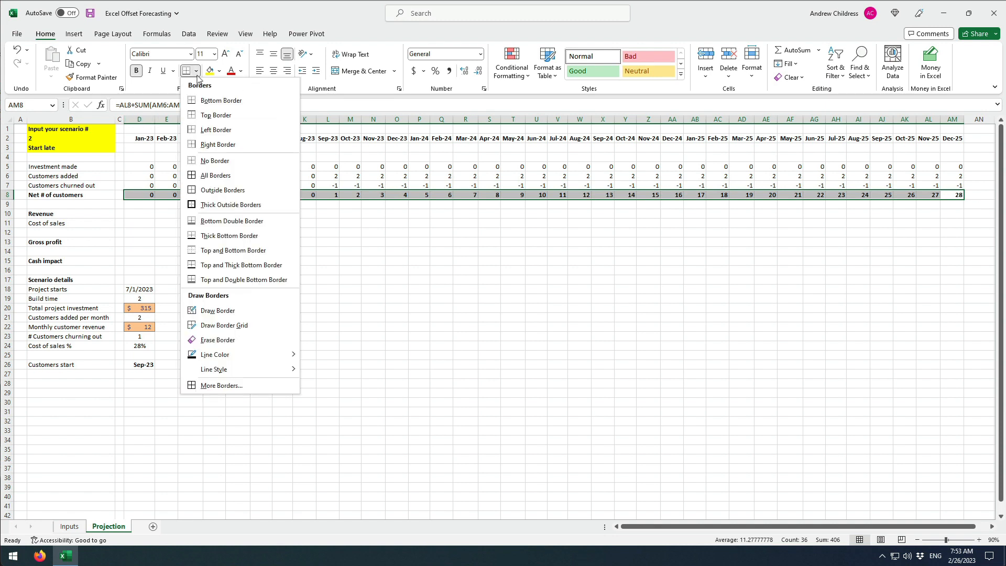
click(220, 250)
click(225, 225)
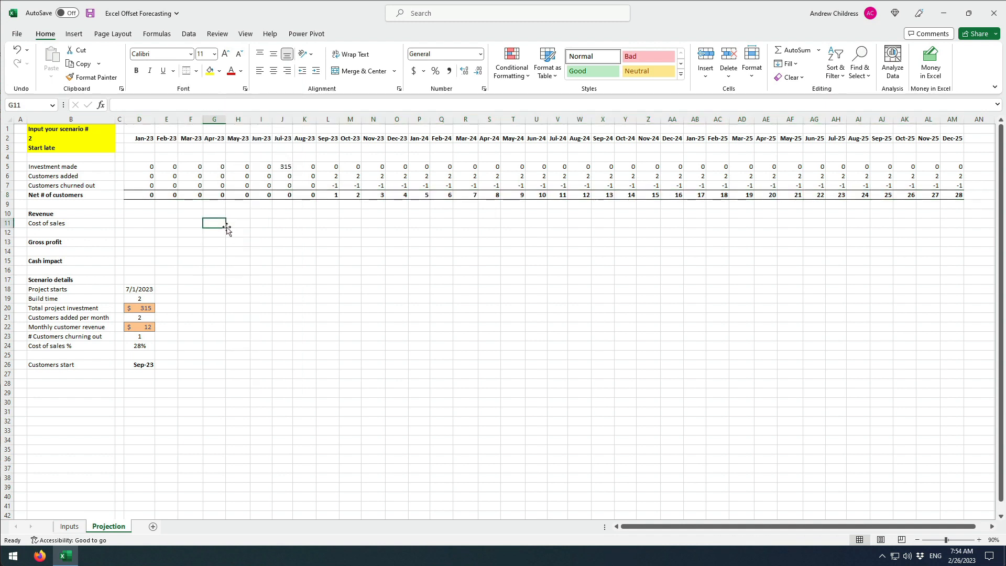
- Test the customer projection by setting the scenario number in B2 to 1, 4 and finally 3
click(72, 139)
text(1)
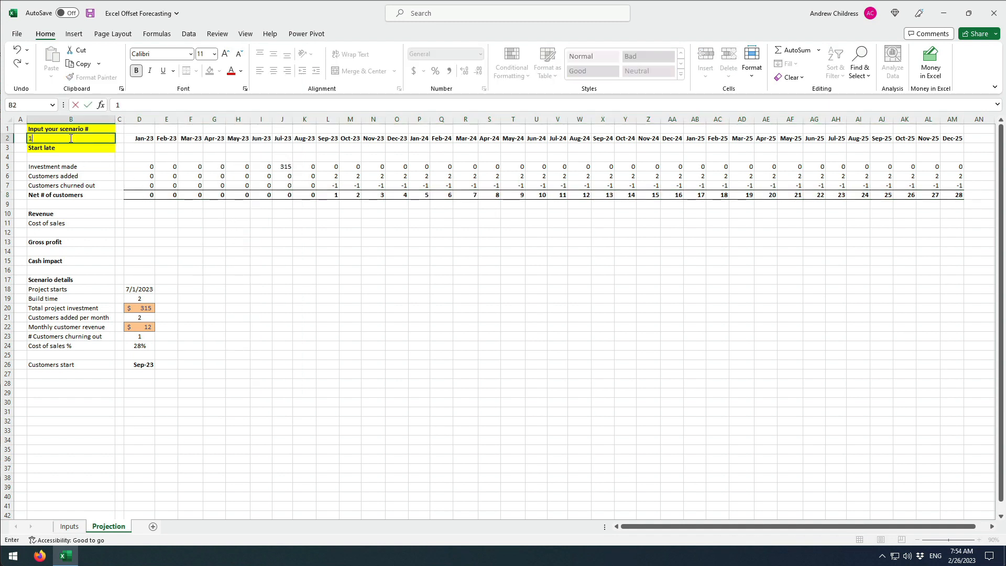
key(Return)
click(71, 139)
text(4)
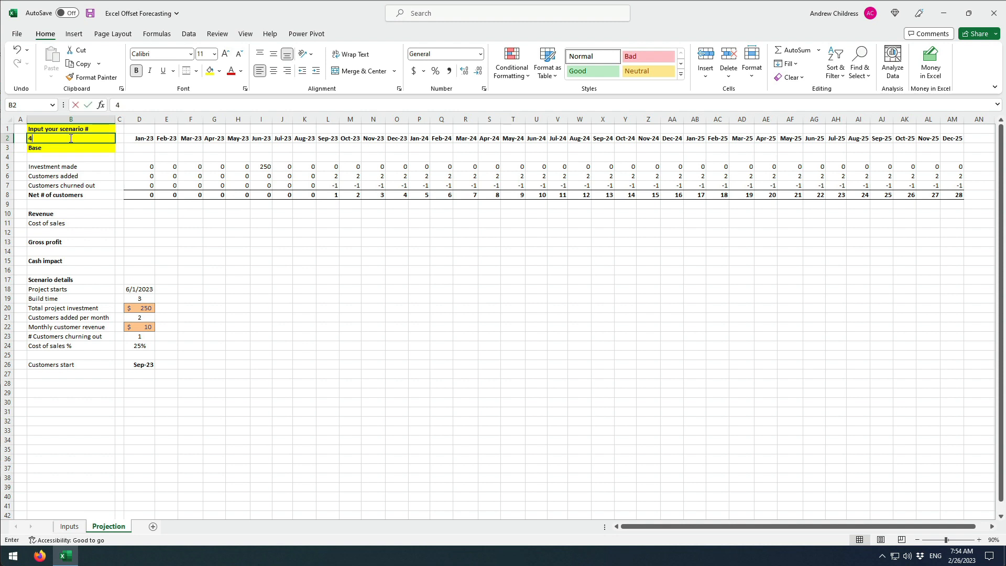
key(Return)
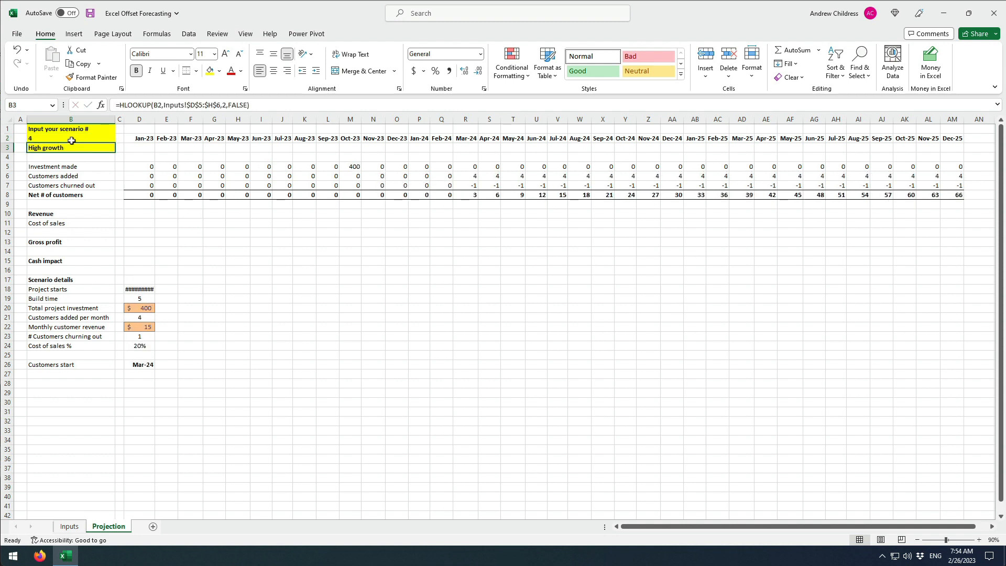
click(72, 140)
text(3)
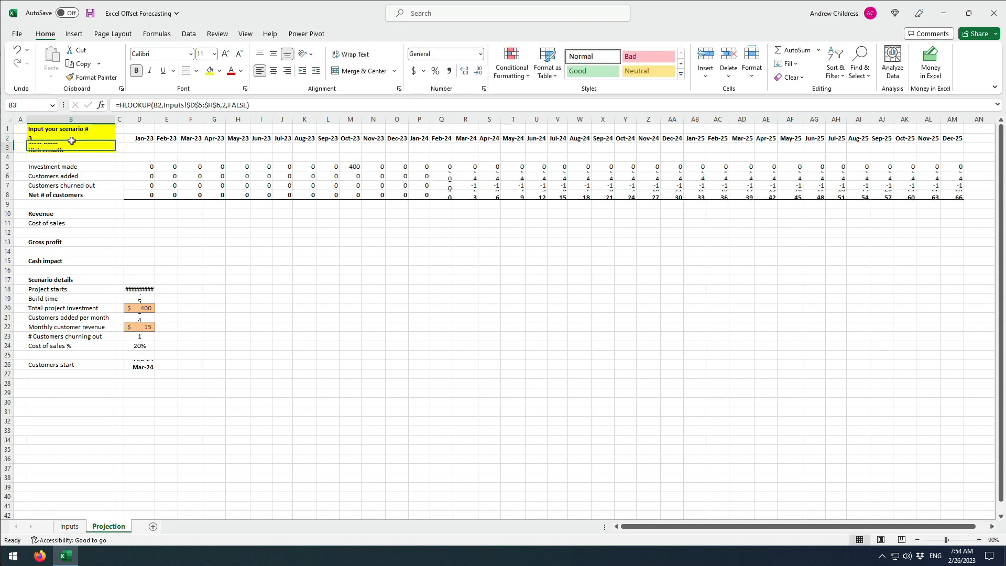
key(Return)
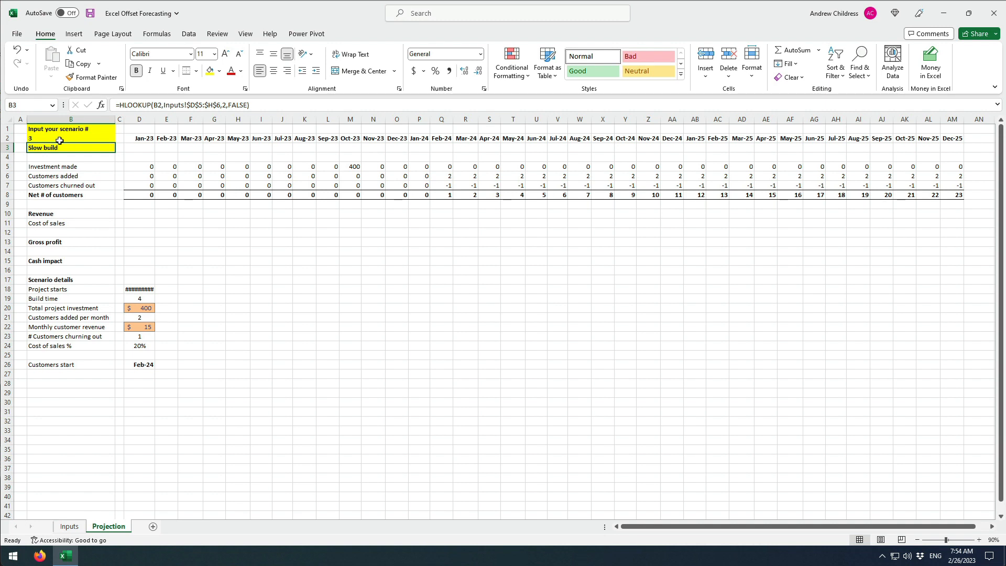
- Enter the January 2023 Revenue formula =D8*$D$22 in D10, multiplying net customers by monthly customer revenue
click(130, 218)
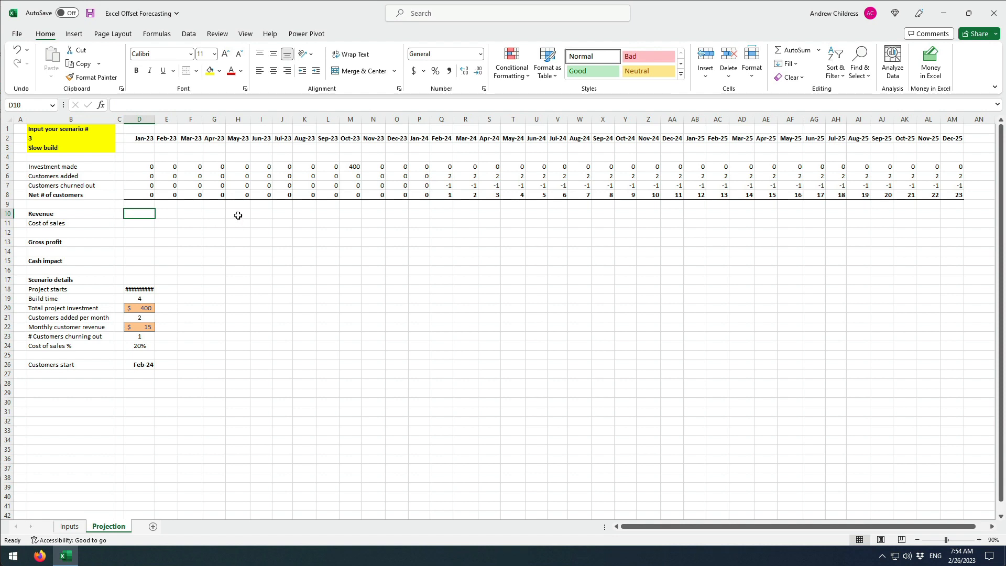
text(=)
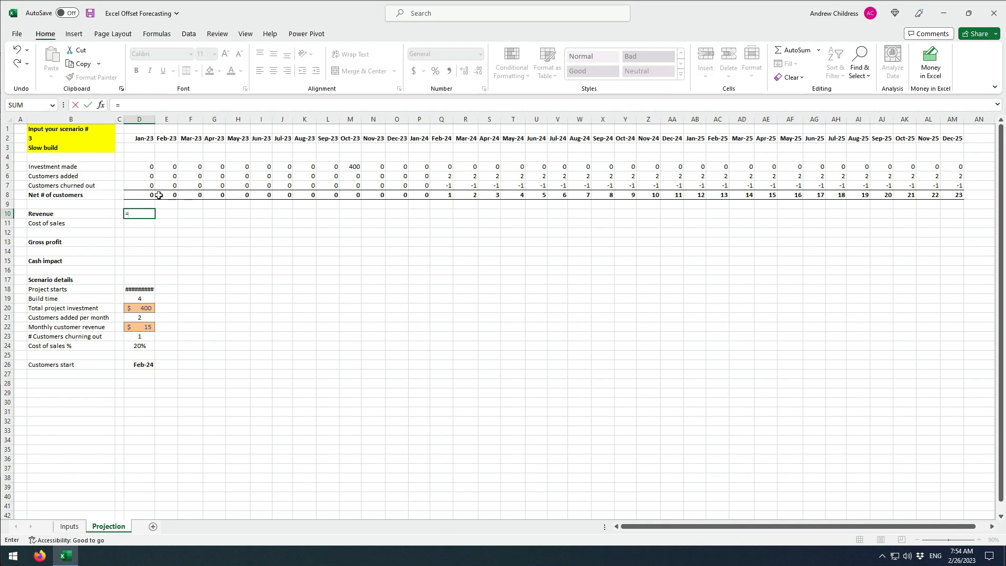
click(149, 195)
text(*)
click(148, 328)
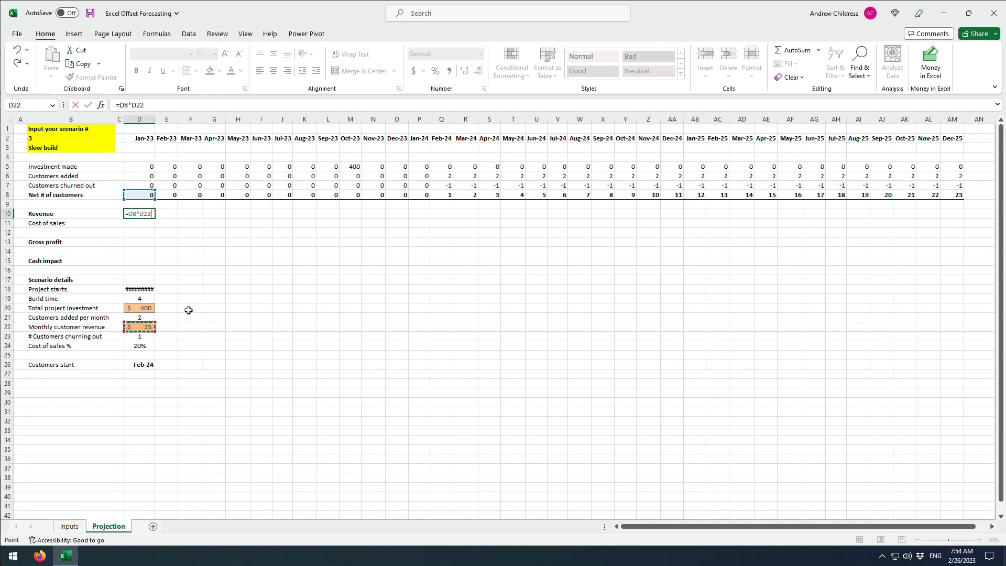
key(F4)
key(ctrl+Return)
- Copy the January Revenue formula across row 10 through December 2025 and fit column AH to its contents
key(ctrl+c)
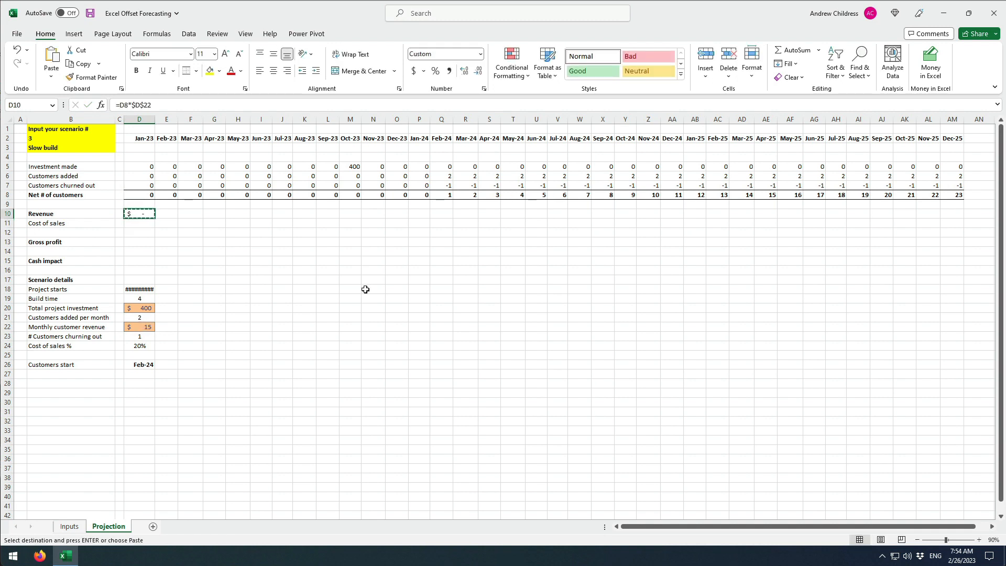
shift+click(951, 215)
key(ctrl+v)
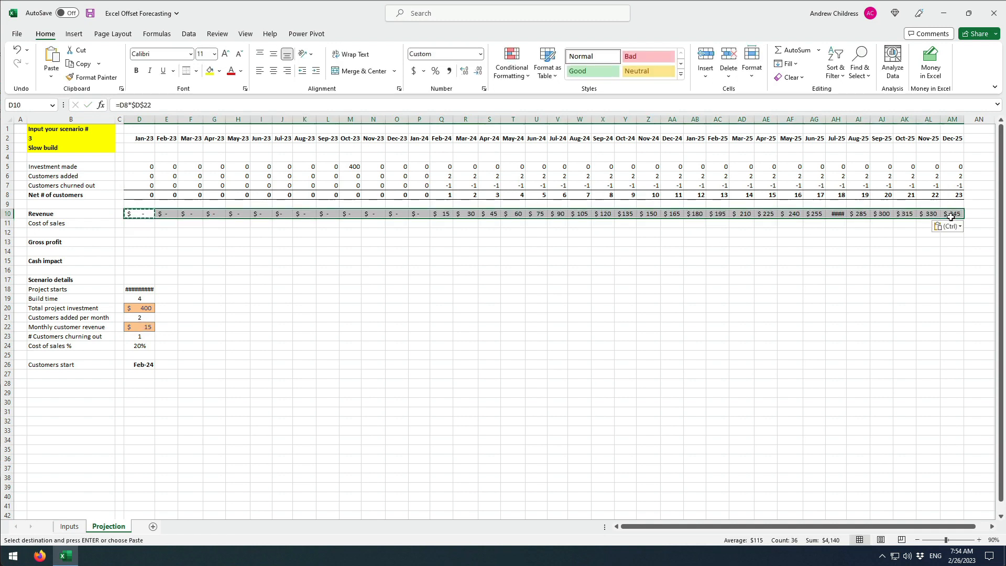
key(Escape)
double_click(847, 120)
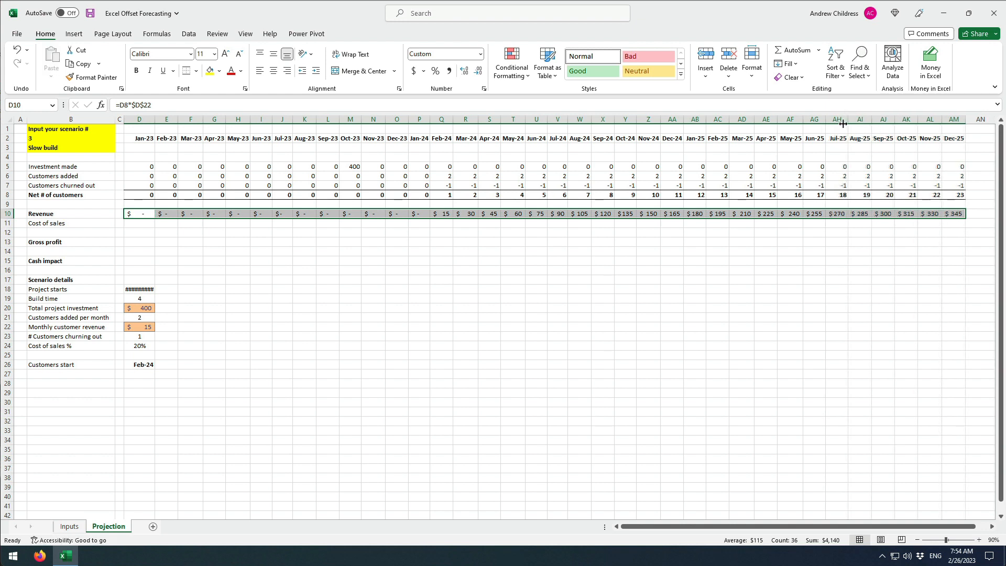
click(787, 273)
- Enter the January 2023 Cost of sales formula =D10*-$D$24 in D11 so the cost is negative
click(129, 215)
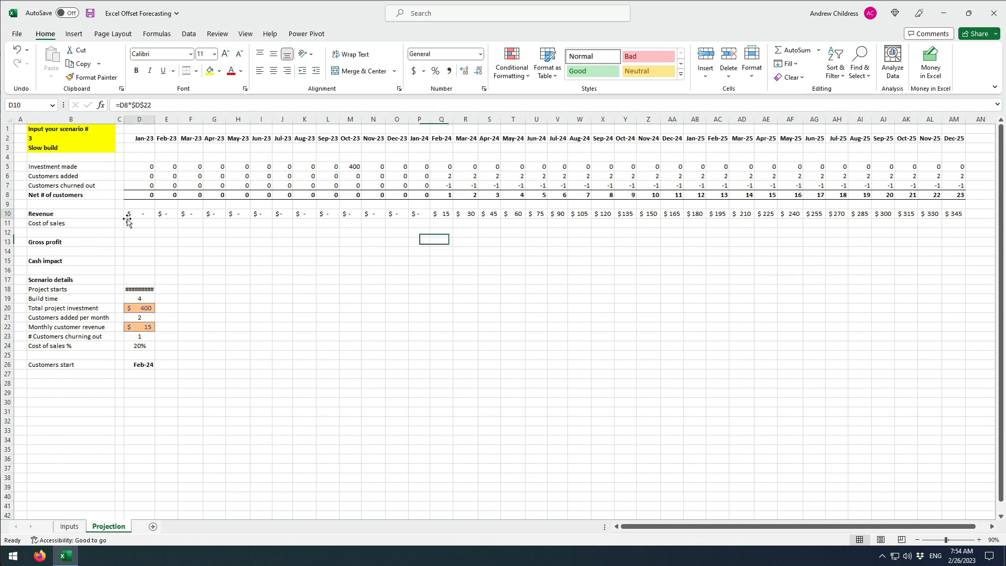
click(132, 226)
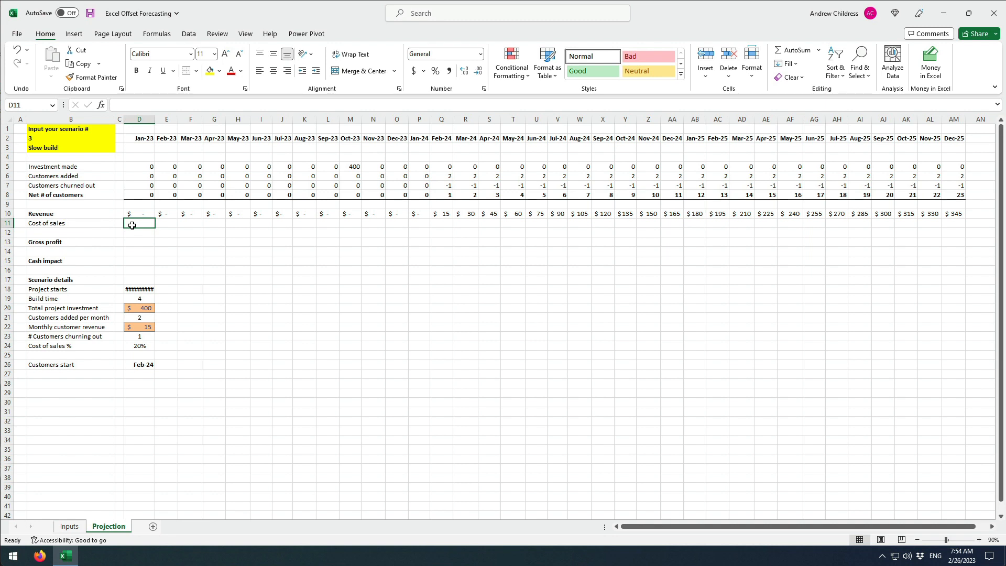
text(=)
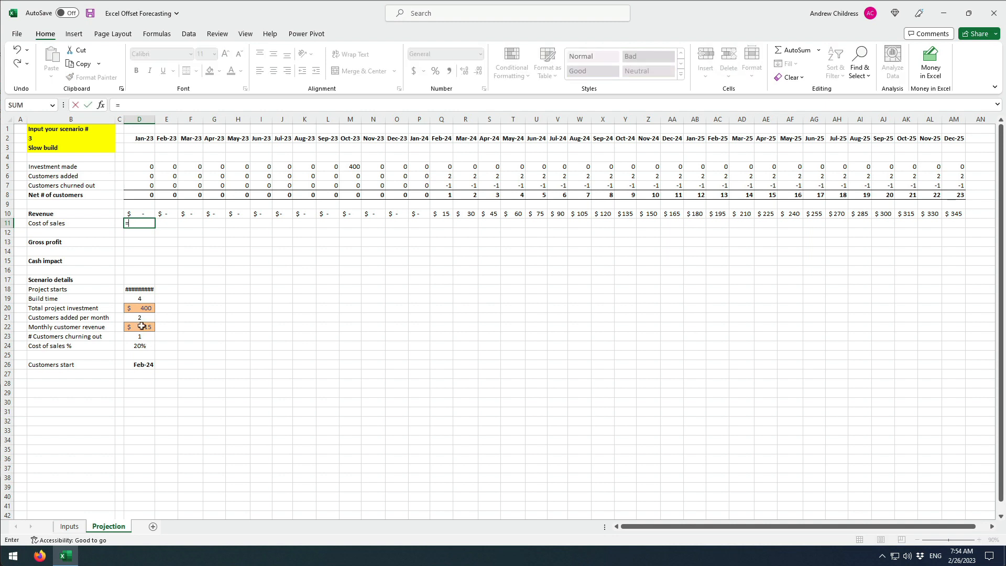
click(139, 214)
text(*)
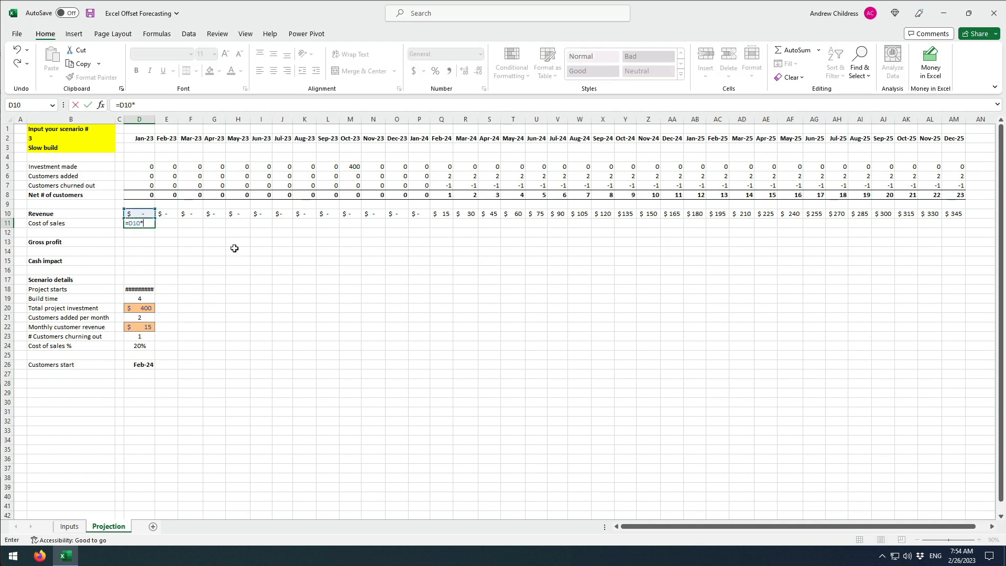
click(149, 347)
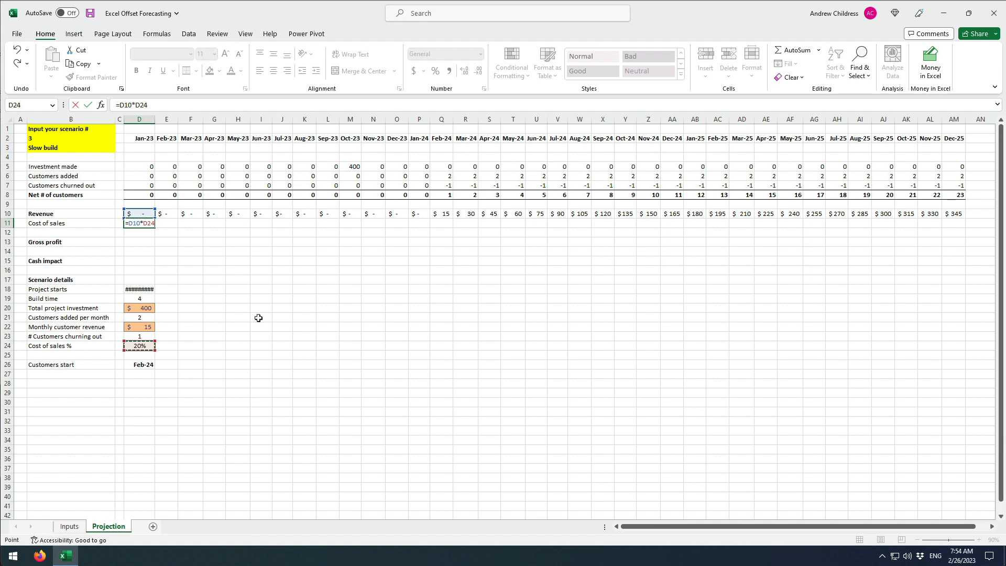
key(F4)
key(F2)
text(-$D$)
key(ctrl+Return)
- Copy the January Cost of sales formula across row 11 through December 2025
key(ctrl+c)
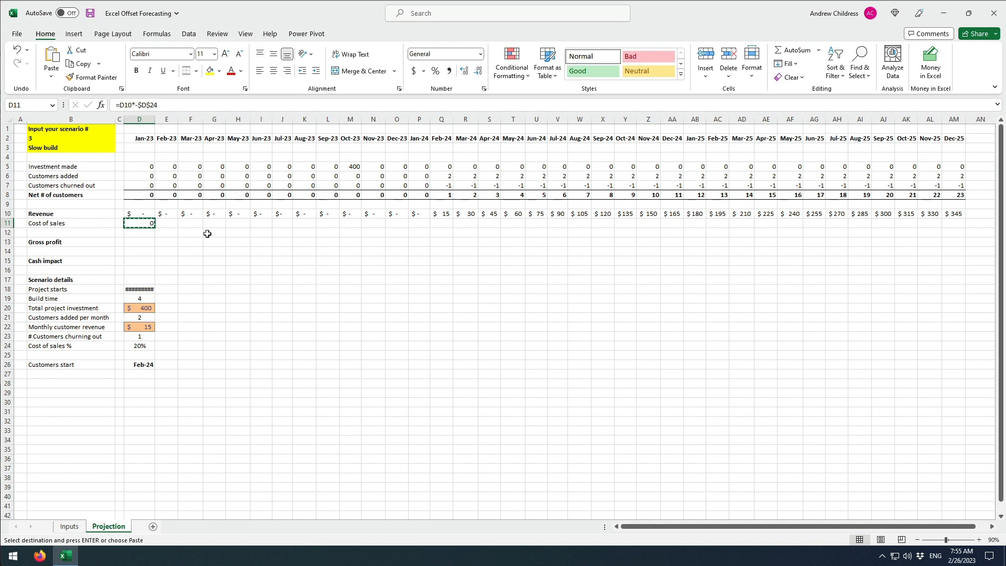
shift+click(947, 224)
key(ctrl+v)
key(Escape)
- Apply the currency formatting of the Revenue values in D10:AM10 to the Cost of sales values in row 11
click(146, 213)
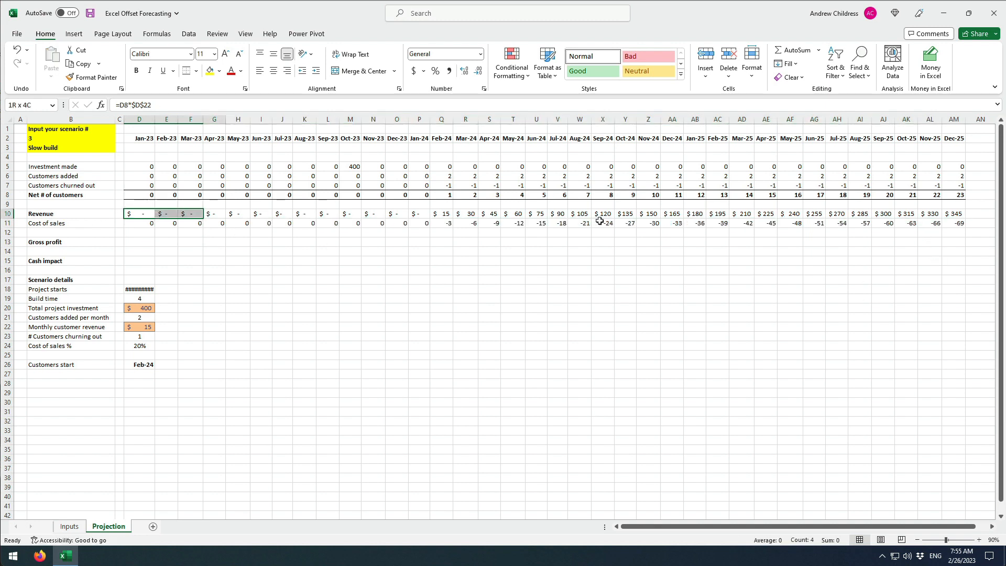
shift+click(954, 213)
click(91, 77)
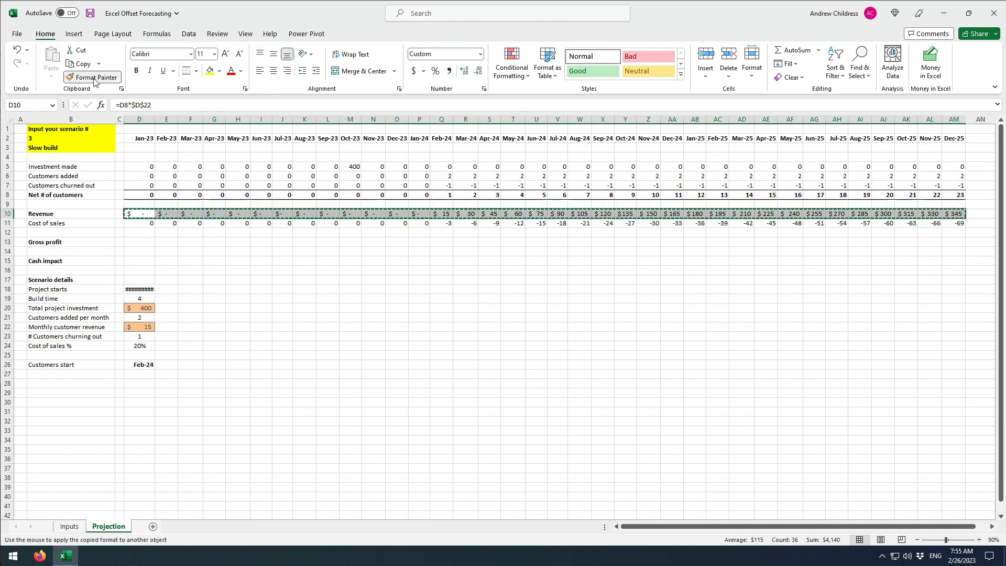
click(142, 223)
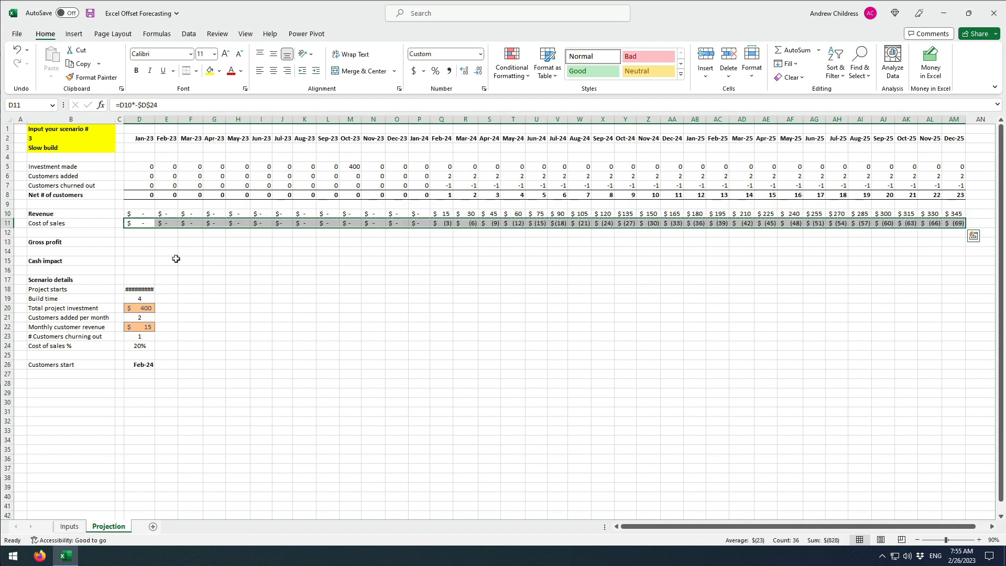
click(172, 258)
- Enter the January 2023 Gross profit formula =SUM(D10:D11) in D13
click(144, 245)
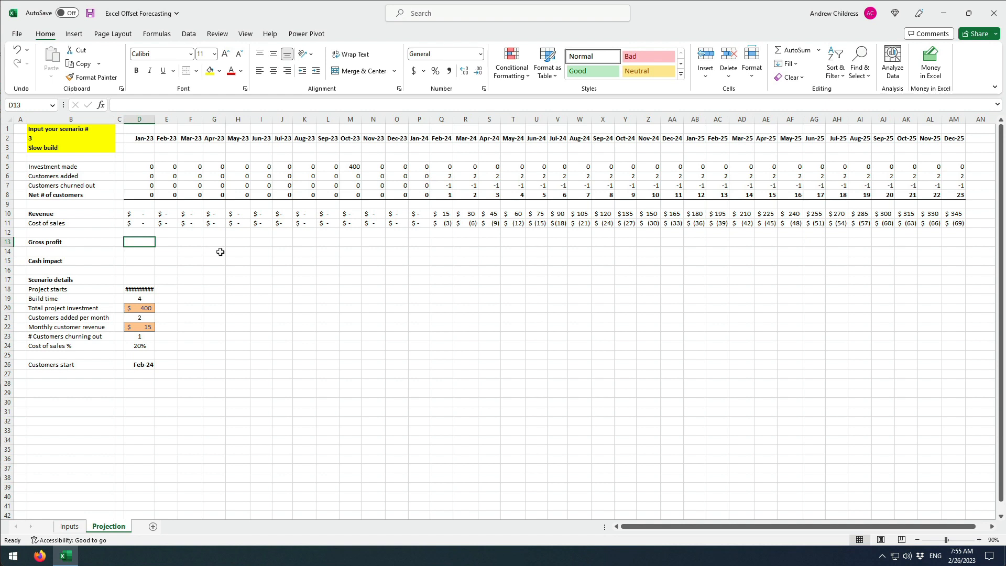
text(=sum()
key(Up)
key(Up)
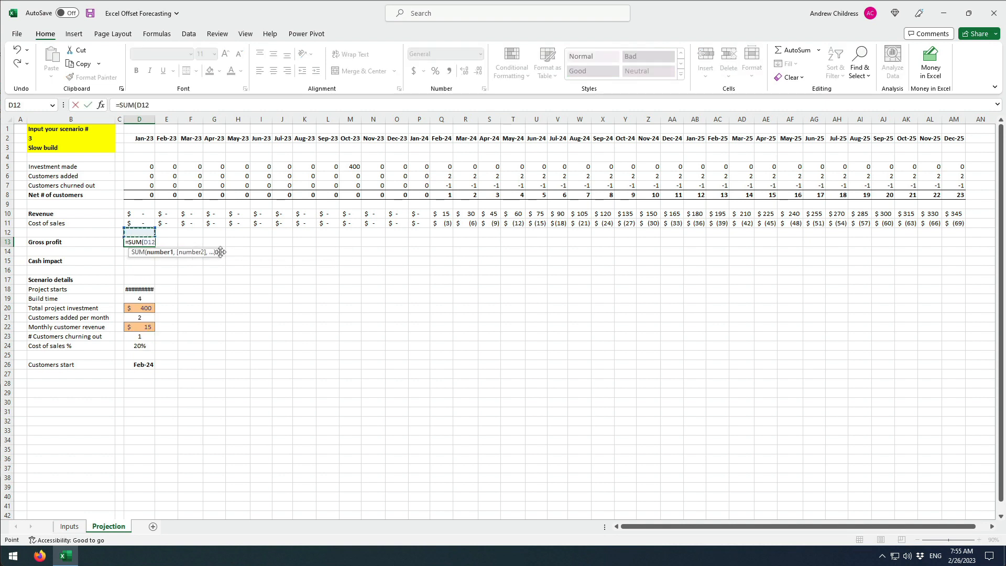
key(shift+Up)
text())
key(ctrl+Return)
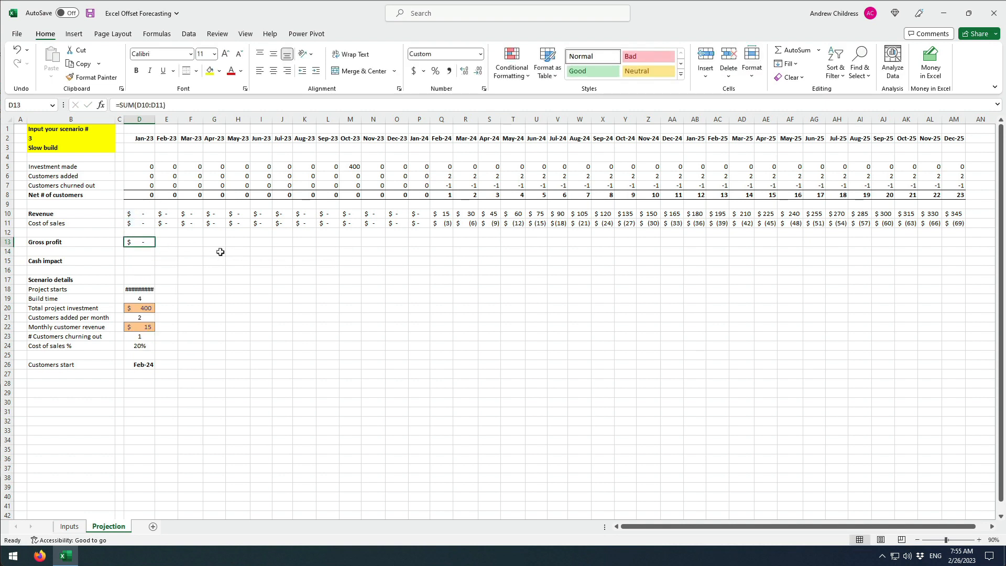
- Copy the January Gross profit formula across row 13 through December 2025
key(ctrl+c)
shift+click(959, 241)
key(ctrl+v)
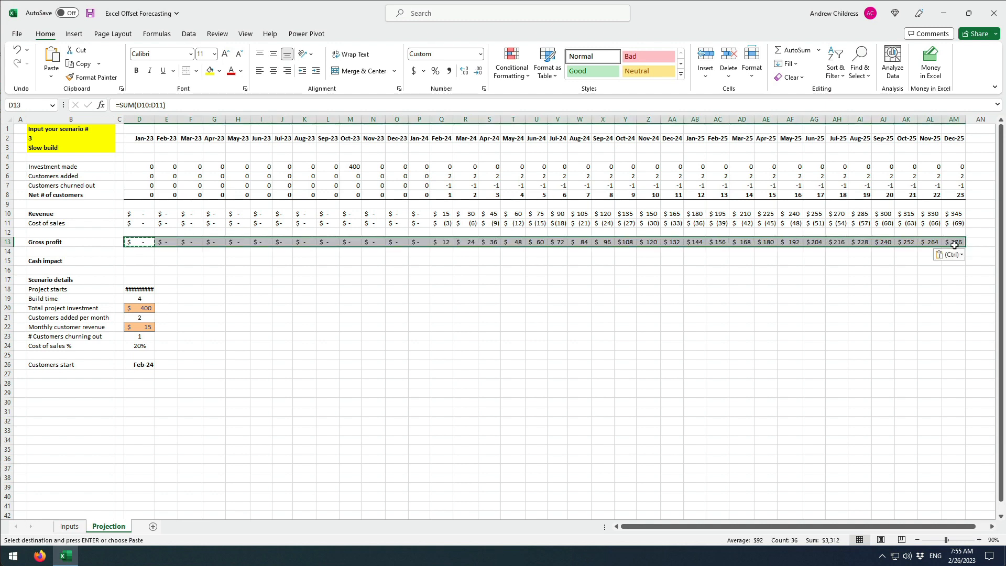
key(Escape)
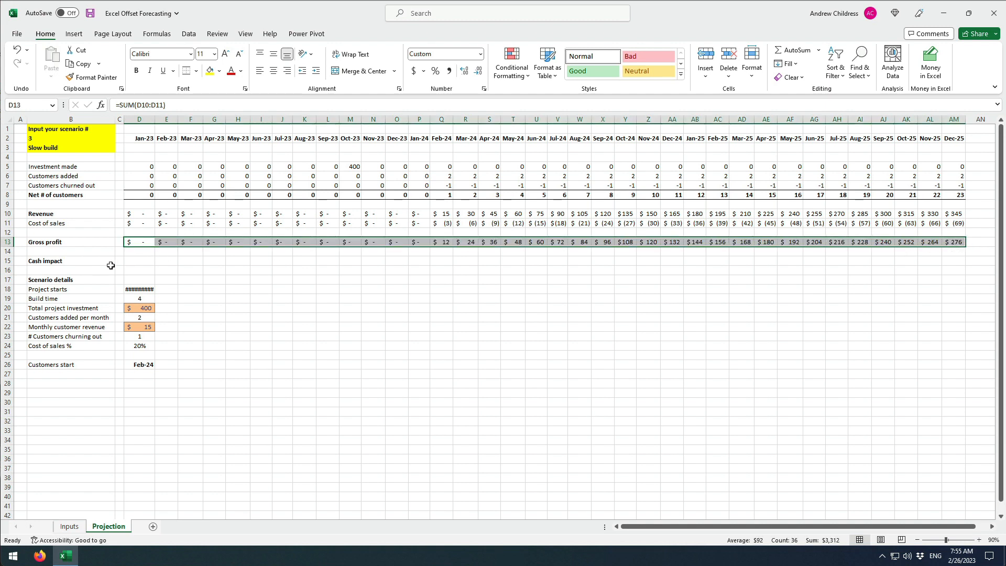
- Enter the January 2023 Cash impact formula =D13-D5 in D15, subtracting the investment made from gross profit
click(127, 264)
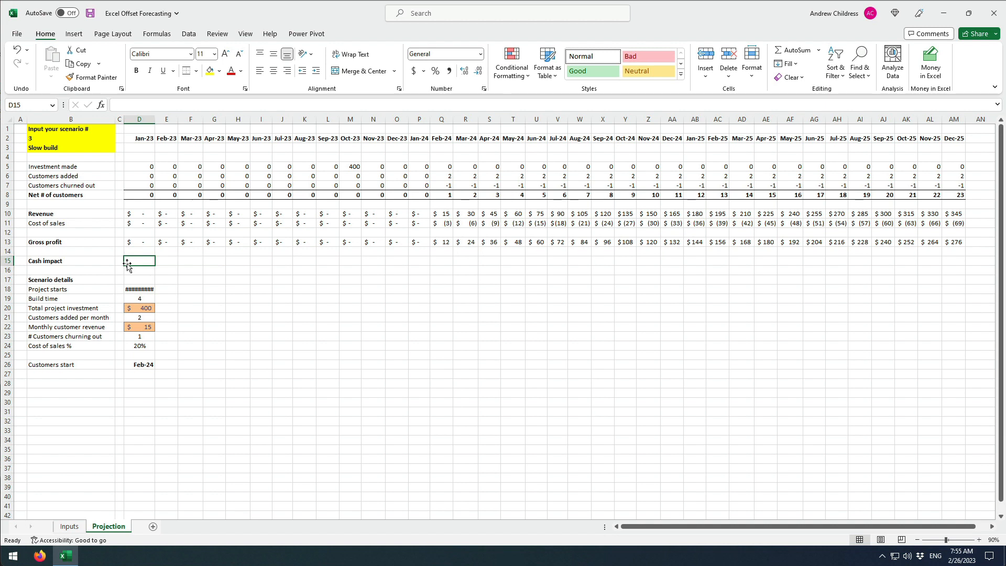
text(=)
click(144, 244)
text(-)
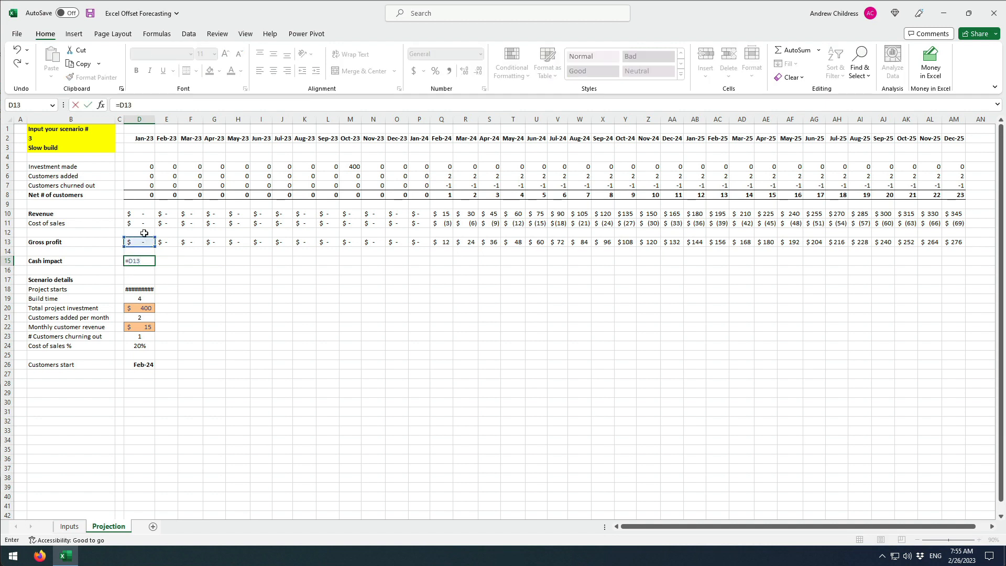
click(145, 171)
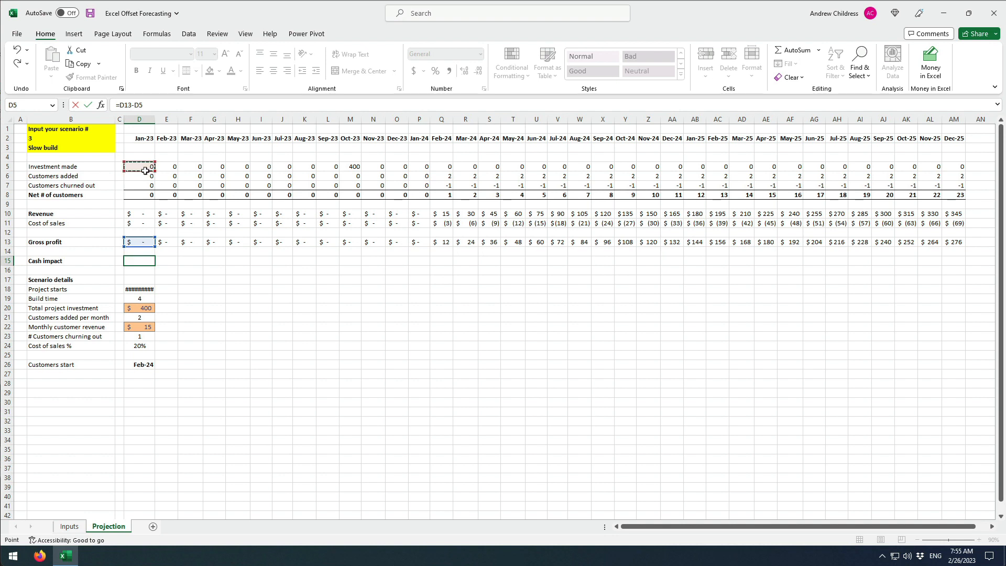
key(ctrl+Return)
- Copy the January Cash impact formula across row 15 through December 2025 and fit column M to its contents
key(ctrl+c)
shift+click(953, 261)
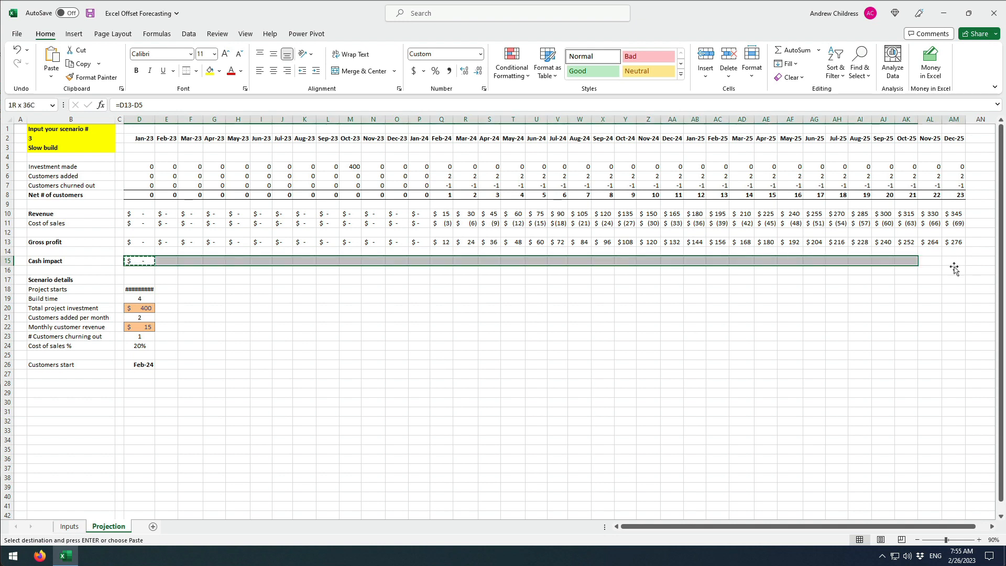
key(Return)
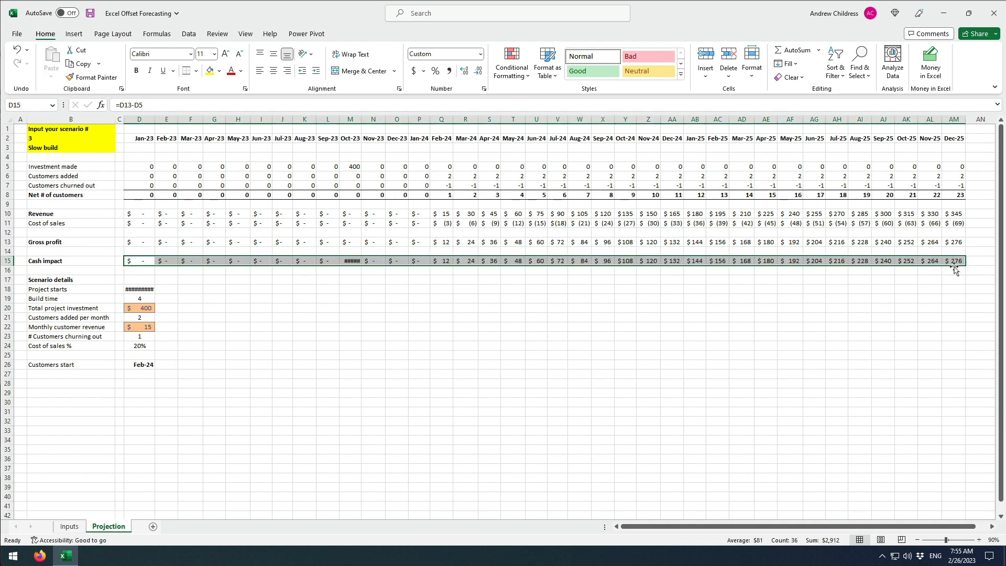
double_click(362, 120)
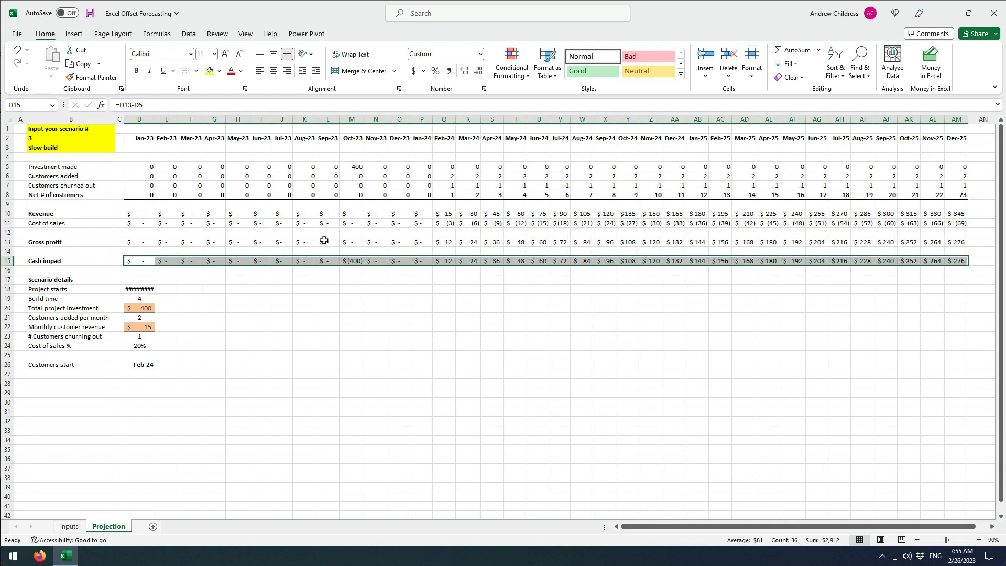
- Make the Cash impact values in D15:AM15 bold and give them a top and double bottom border
click(197, 70)
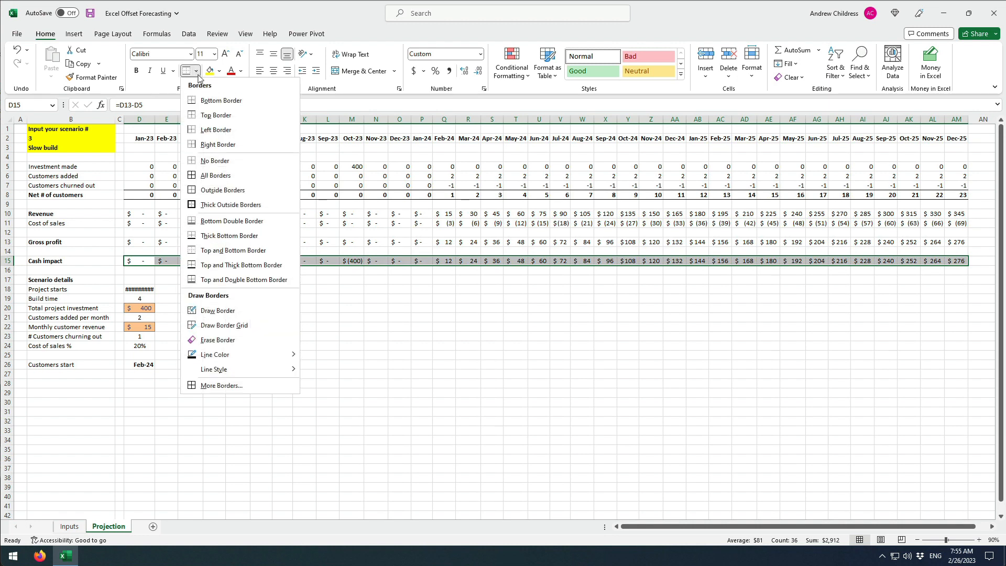
click(232, 279)
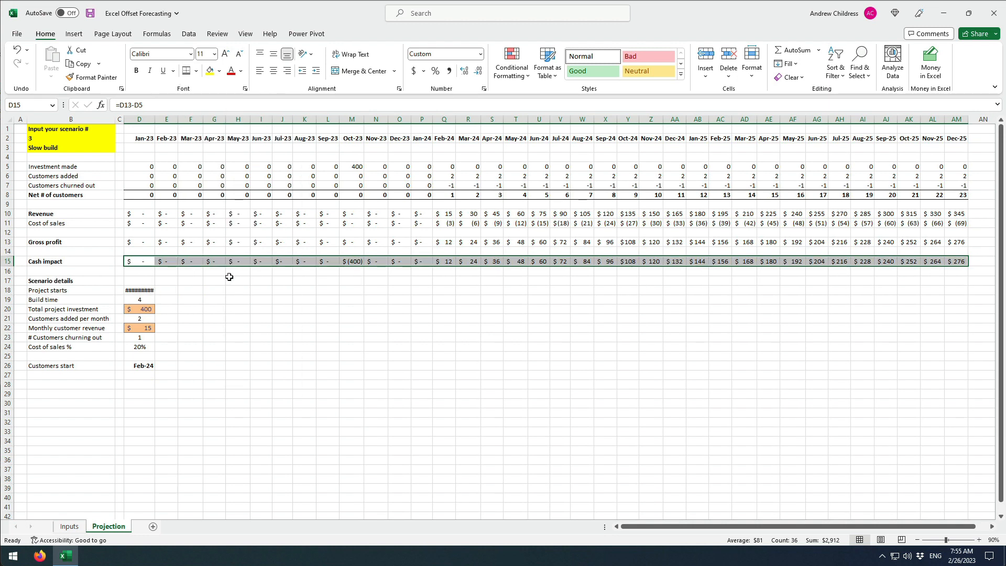
click(277, 291)
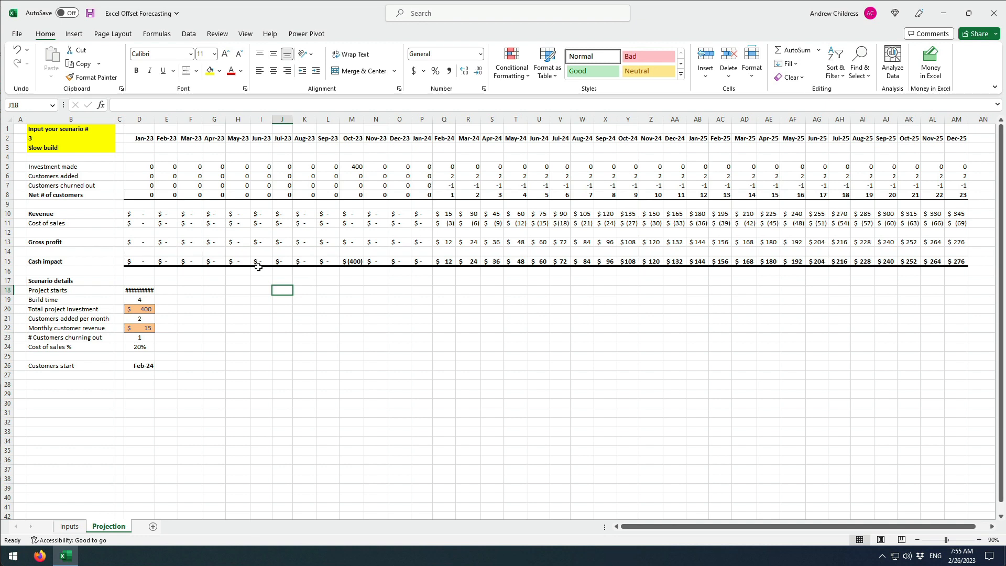
- Test the full projection by setting the scenario number in B2 to 1 and finally 4
click(84, 137)
text(1)
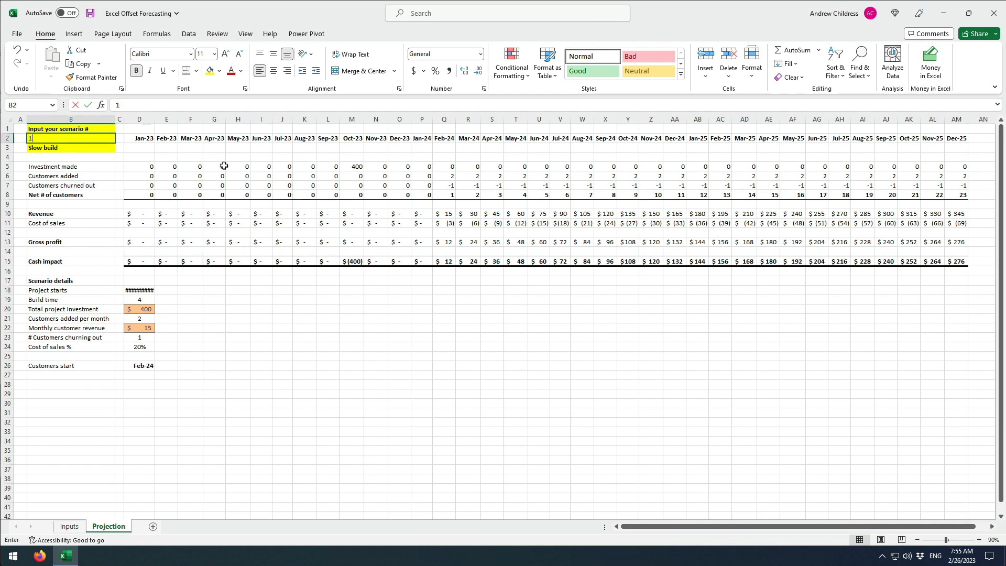
key(Return)
key(Up)
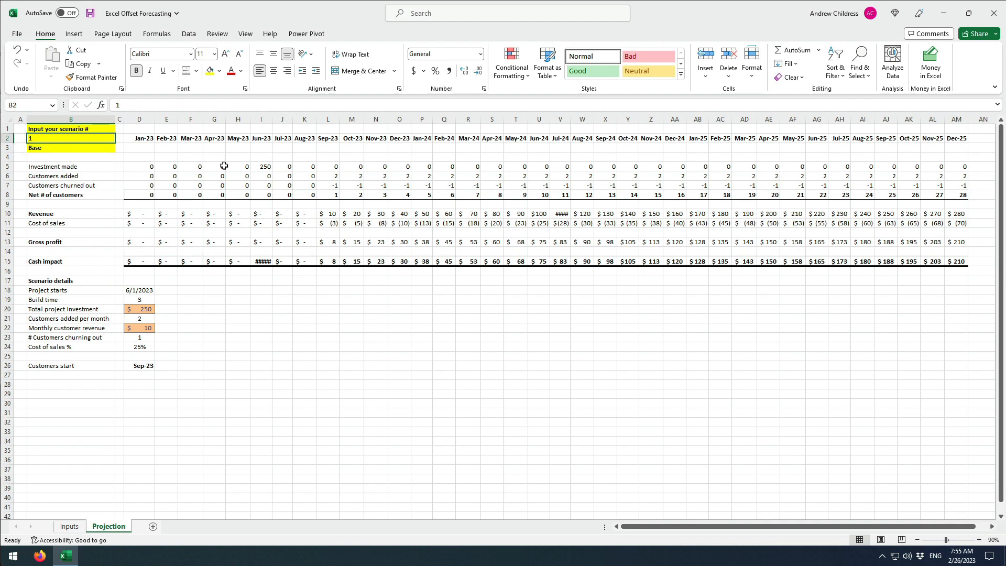
text(4)
key(Return)
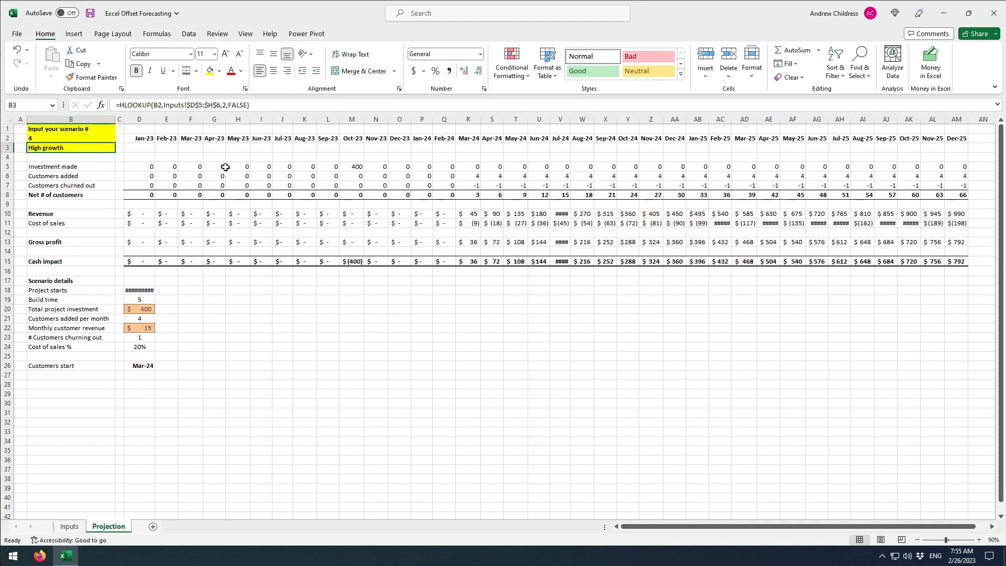
- Fit columns D and V to their contents so the project start date and July 2024 amounts display fully
double_click(154, 119)
click(232, 301)
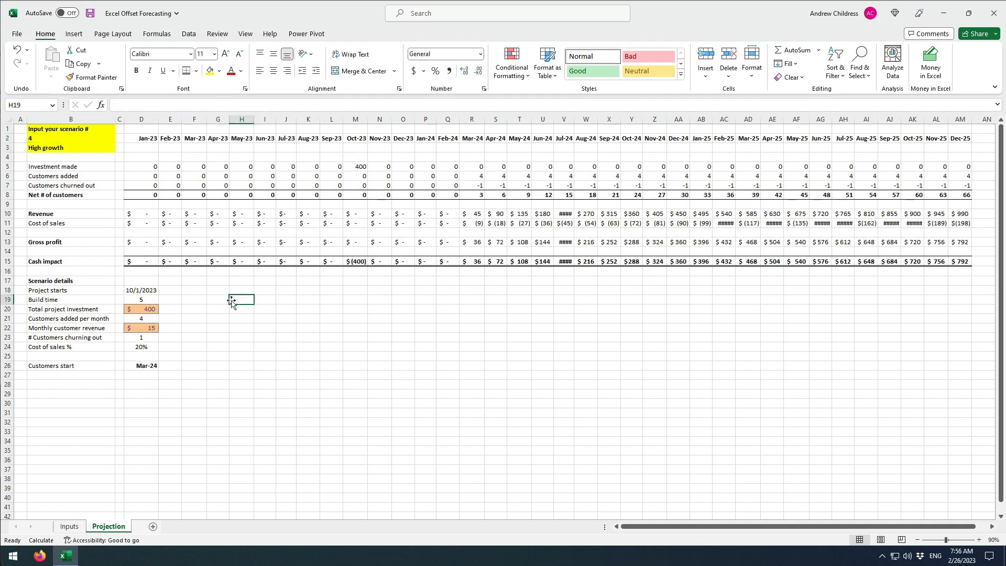
double_click(575, 119)
click(571, 322)
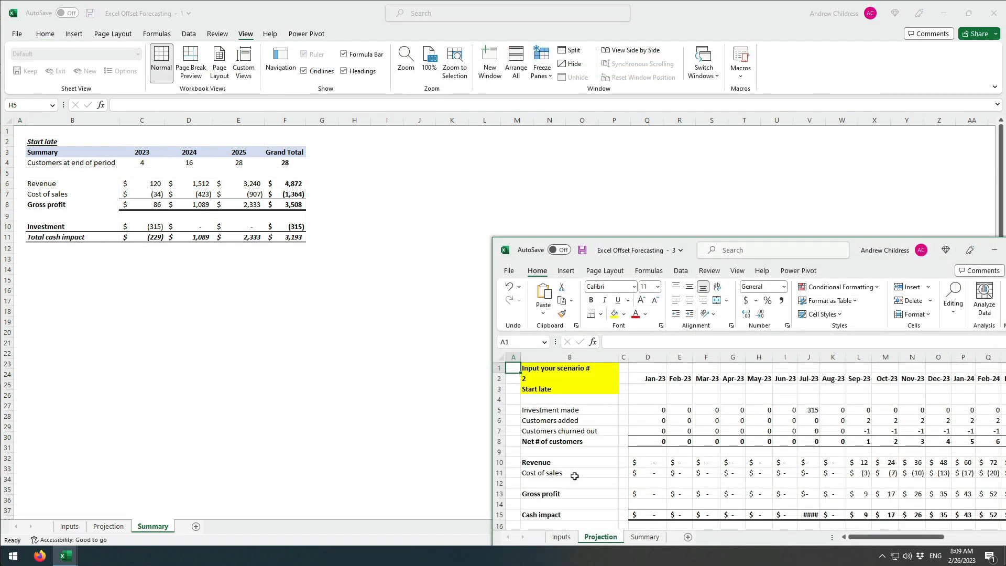
- Test the Summary by setting the scenario number in B2 of the Projection window to 1, 3, 4 and finally 3
click(554, 379)
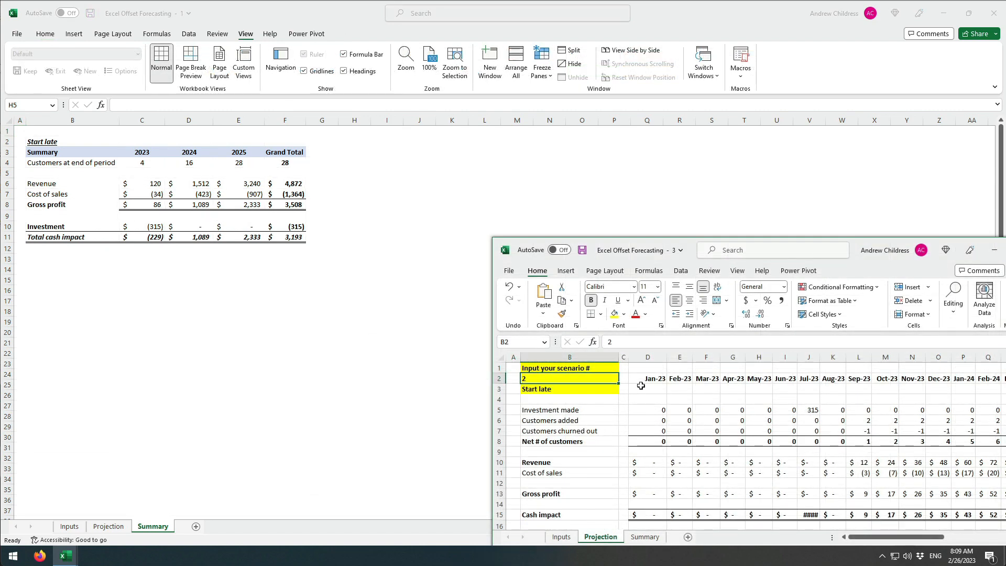
key(Return)
key(Up)
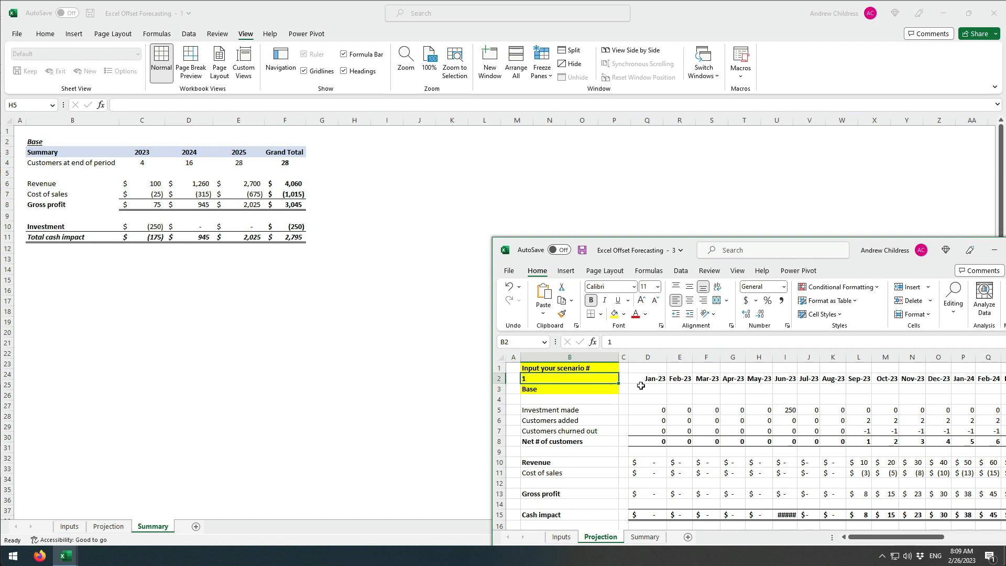
text(3)
key(Return)
key(Up)
text(4)
key(Return)
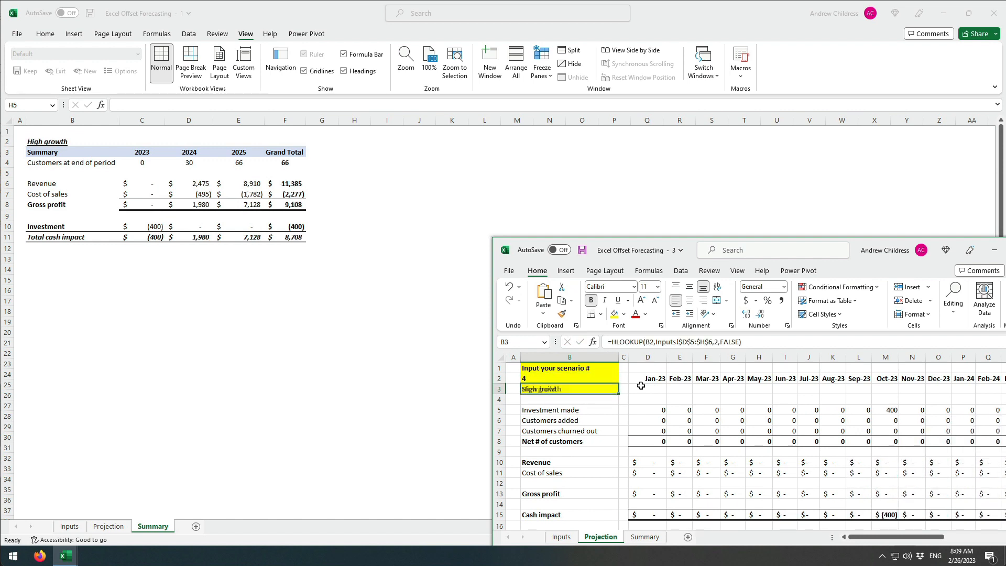
key(Up)
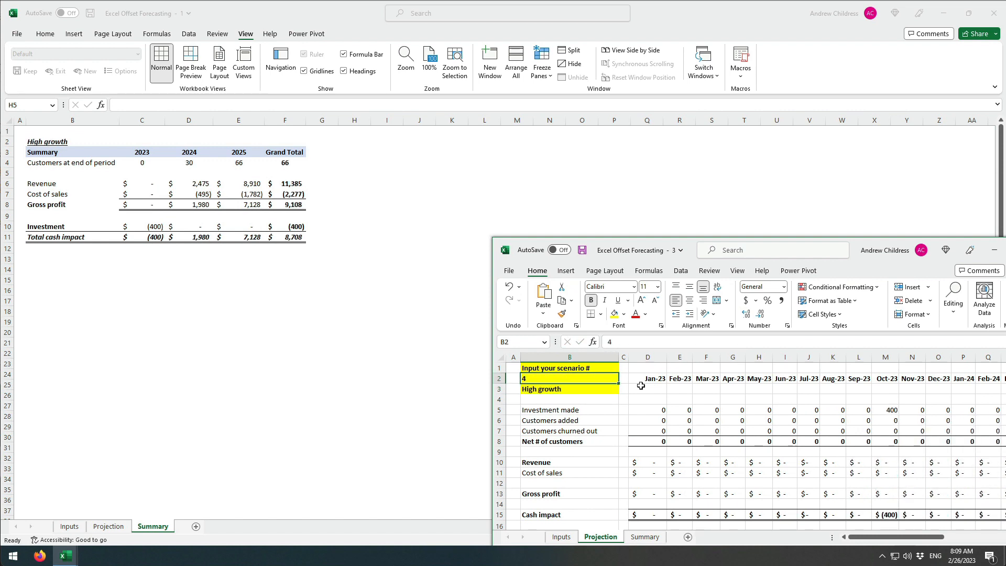
text(3)
key(Return)
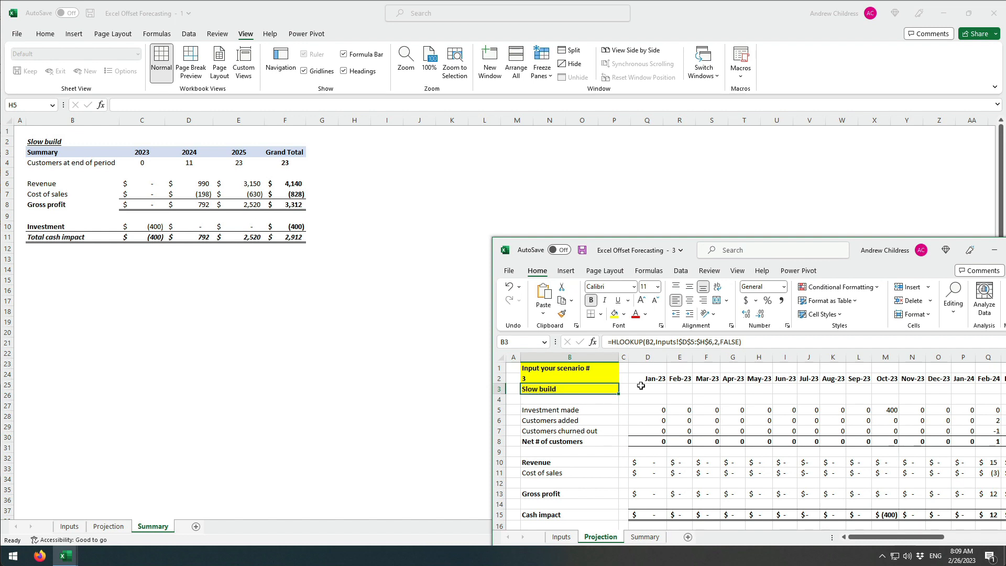